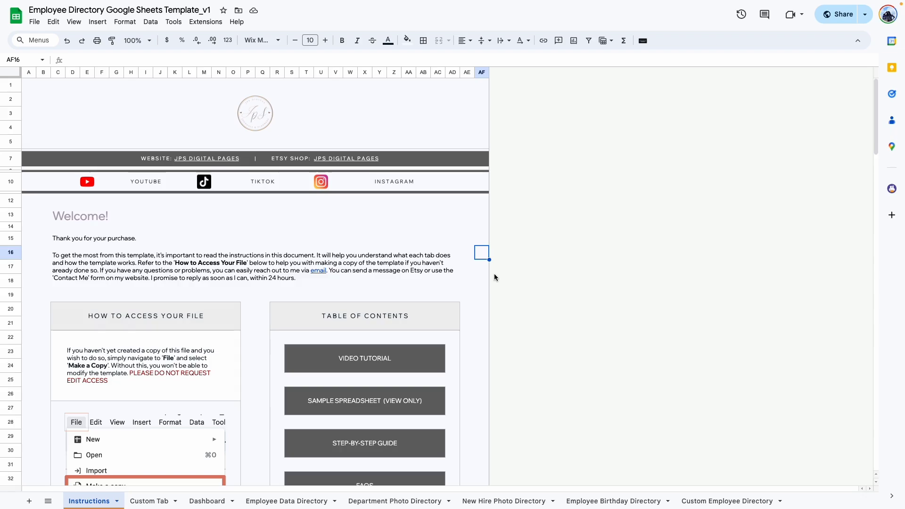
# Step: Read the Instructions sheet from the welcome text down to the Setup Tab and Employee Directory guides
pyautogui.moveTo(318, 270)
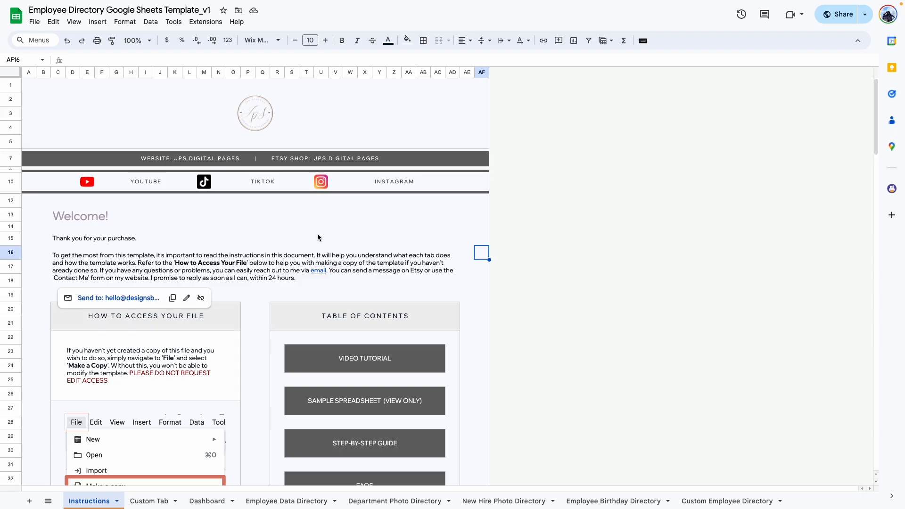
pyautogui.scroll(-15, 394, 256)
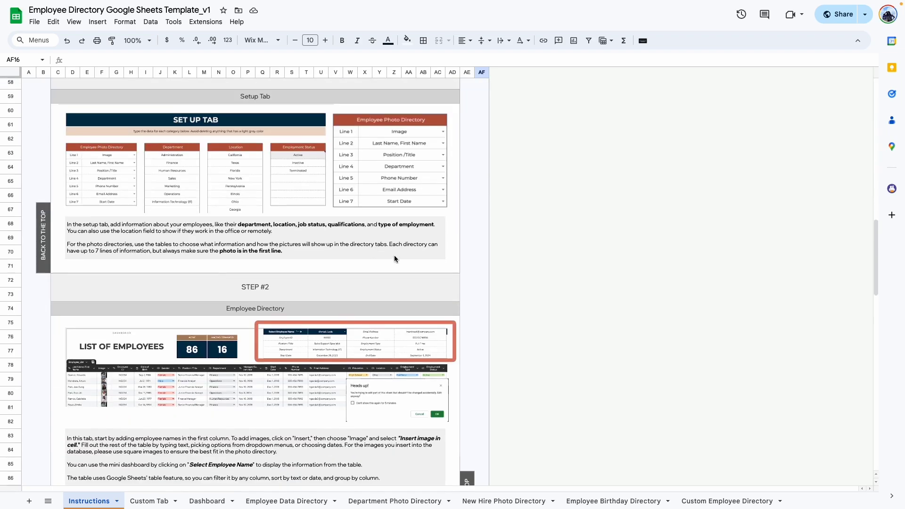
pyautogui.scroll(-2, 394, 255)
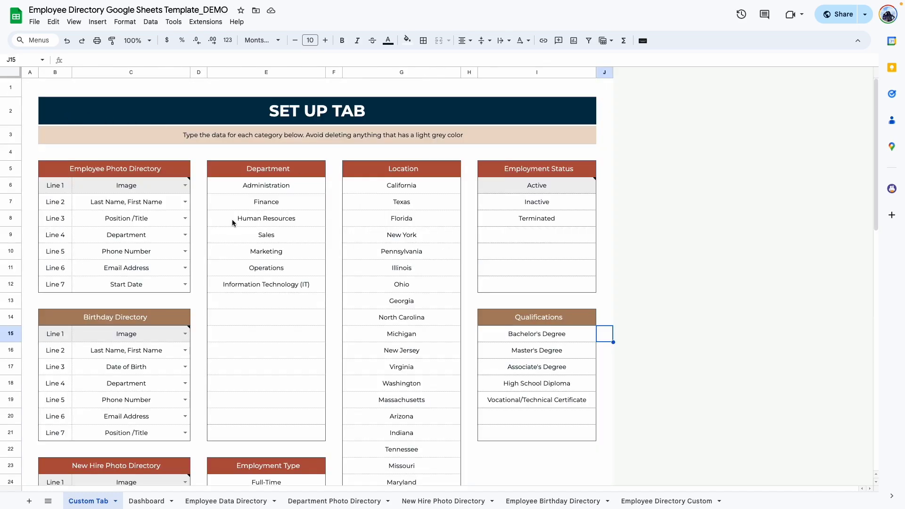
# Step: Check the Set Up Tab's guidance line and the notes on the light grey Active and Image cells
pyautogui.click(295, 135)
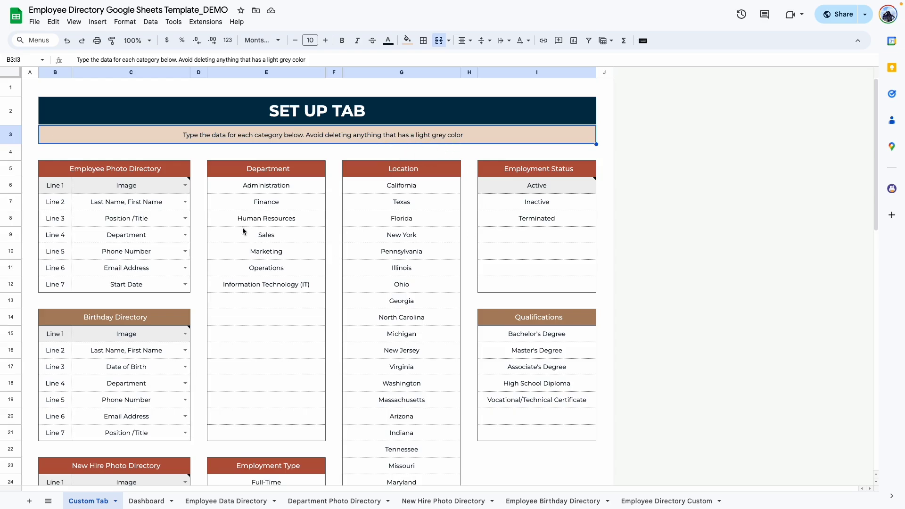
pyautogui.click(505, 190)
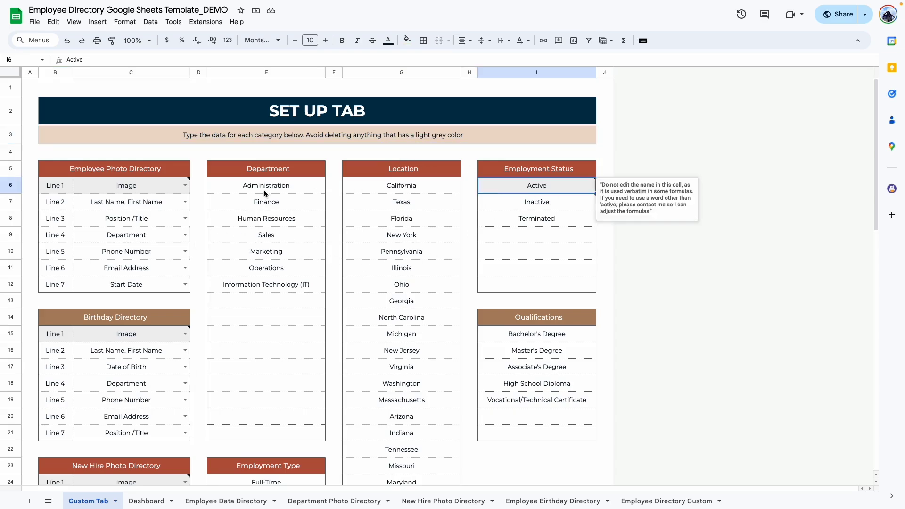
pyautogui.click(142, 185)
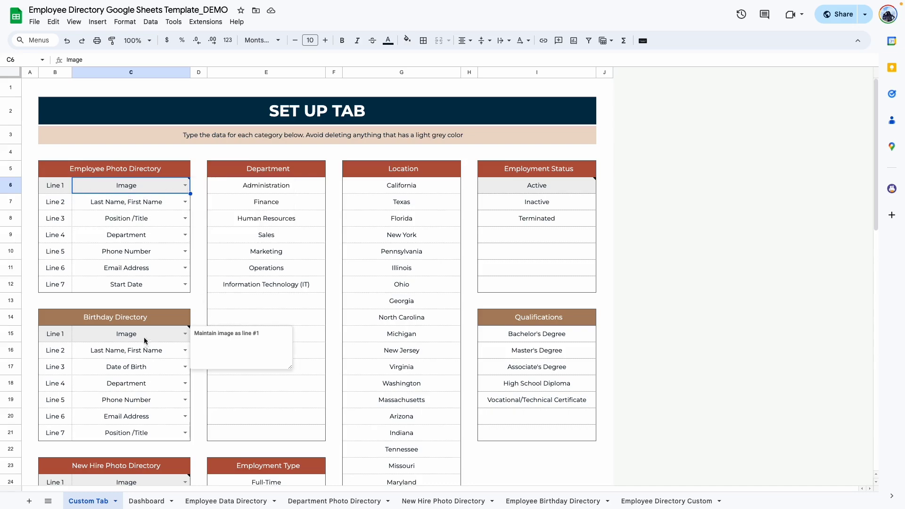
pyautogui.click(548, 252)
pyautogui.moveTo(561, 187)
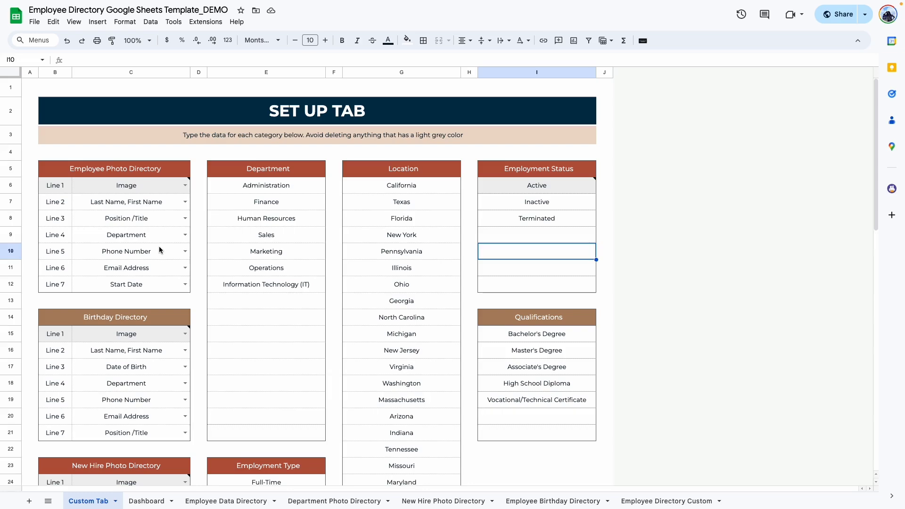
pyautogui.click(197, 301)
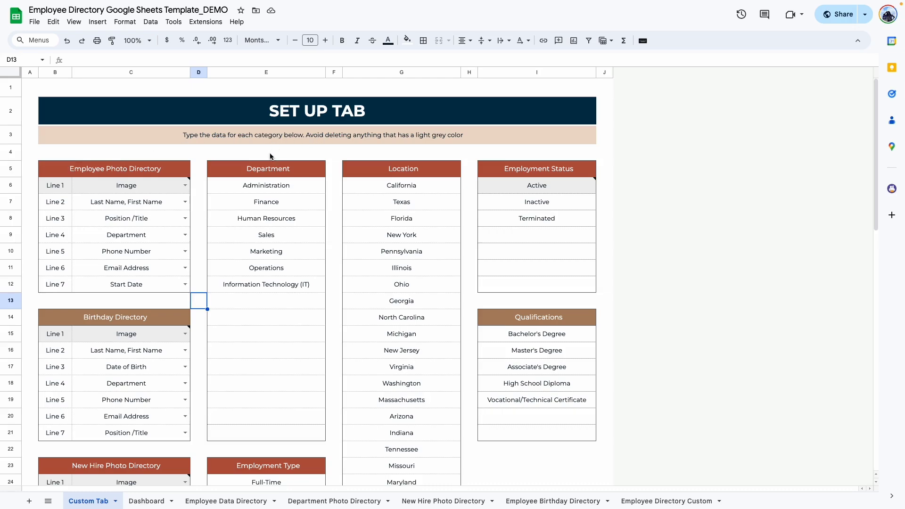
# Step: Replace Administration in the Department list with the sample text vlmñlsjkl
pyautogui.click(271, 175)
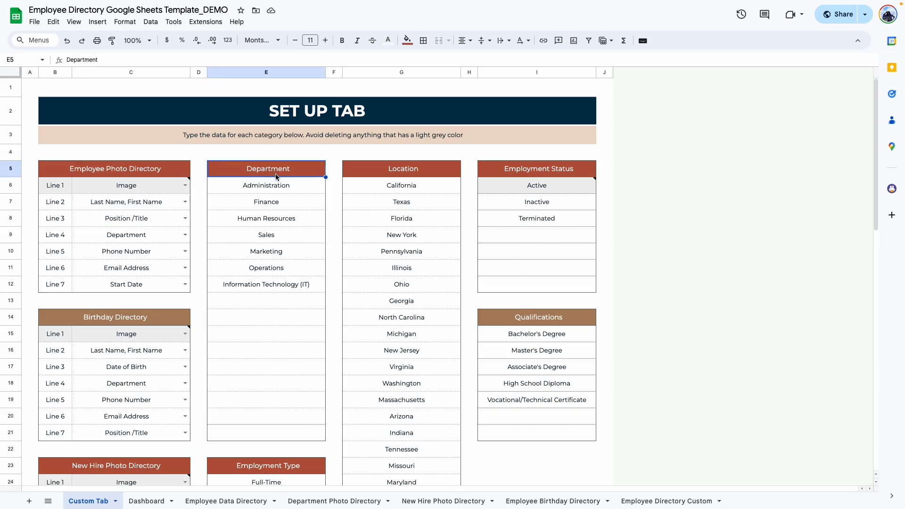
pyautogui.click(283, 194)
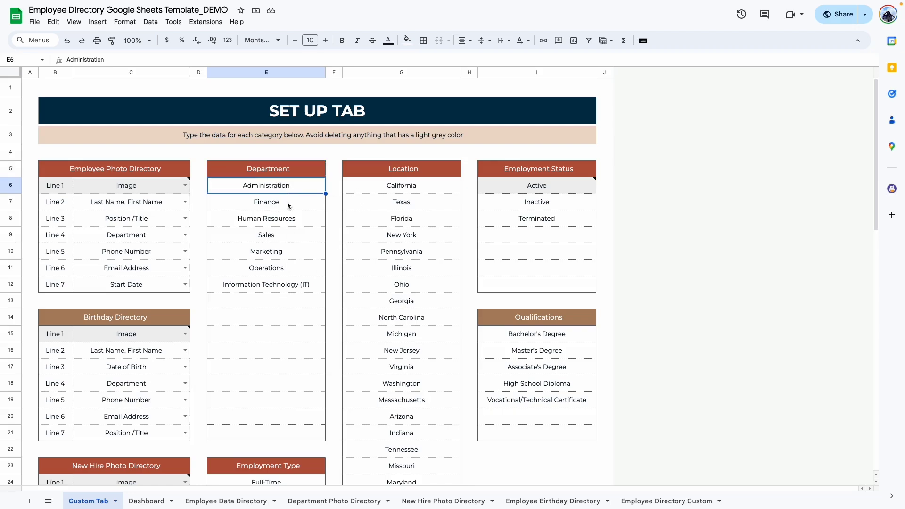
pyautogui.doubleClick(289, 189)
pyautogui.doubleClick(260, 184)
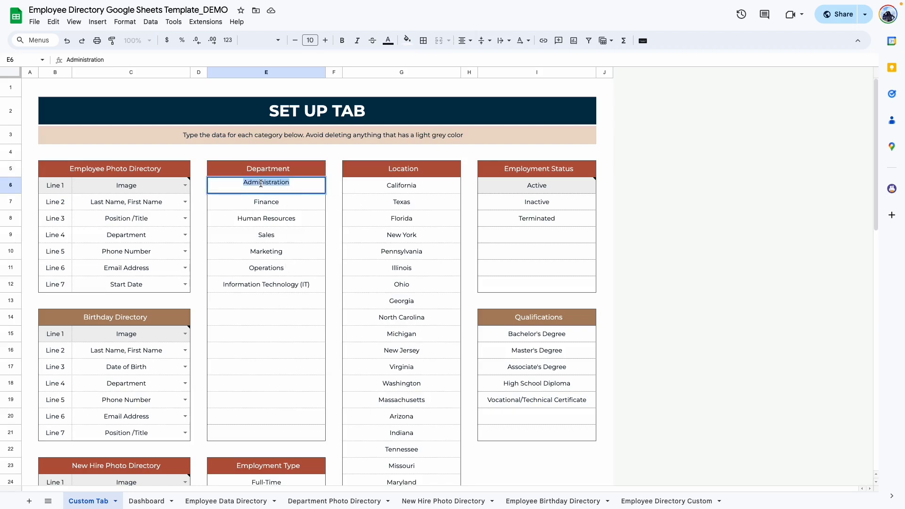
pyautogui.write('vlmñlsjkl')
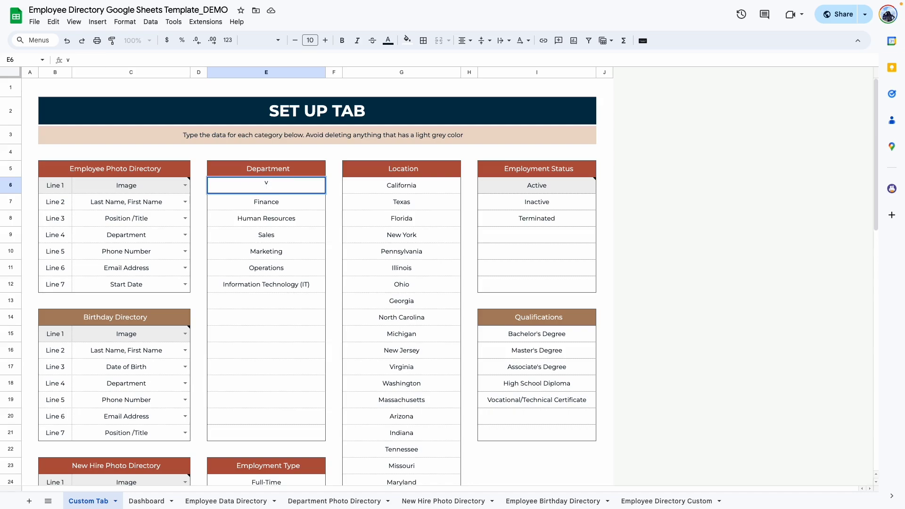
pyautogui.click(266, 350)
# Step: Clear the Department list cells E6:E18 and check the emptied rows
pyautogui.moveTo(267, 186); pyautogui.dragTo(280, 381)
pyautogui.press('Delete')
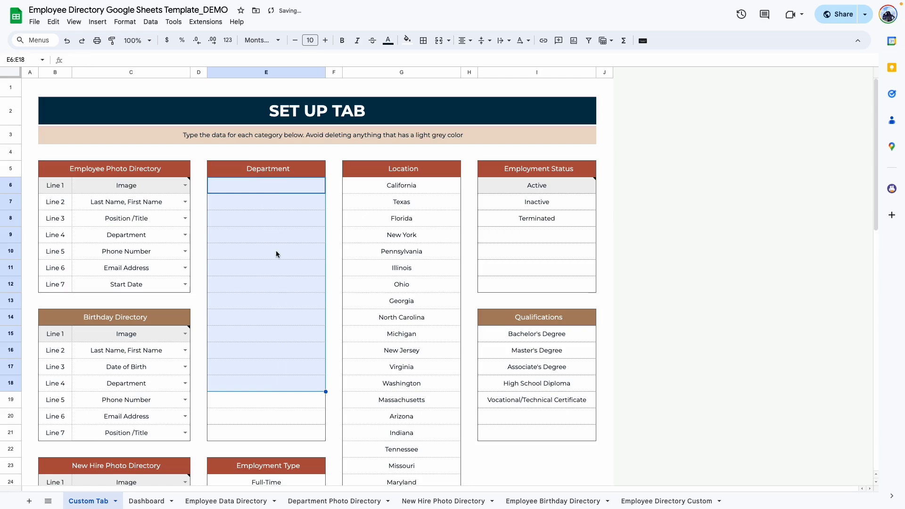
pyautogui.click(263, 218)
pyautogui.click(260, 184)
pyautogui.click(259, 204)
pyautogui.click(255, 223)
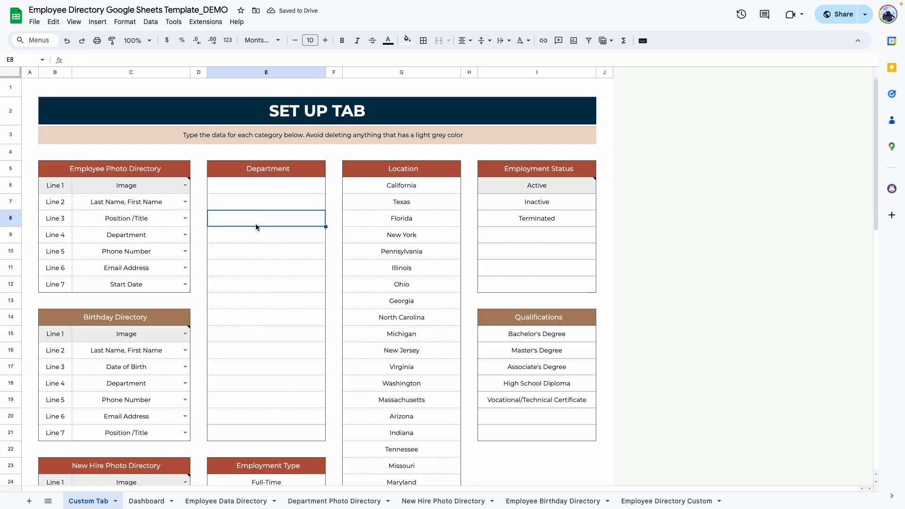
pyautogui.click(263, 367)
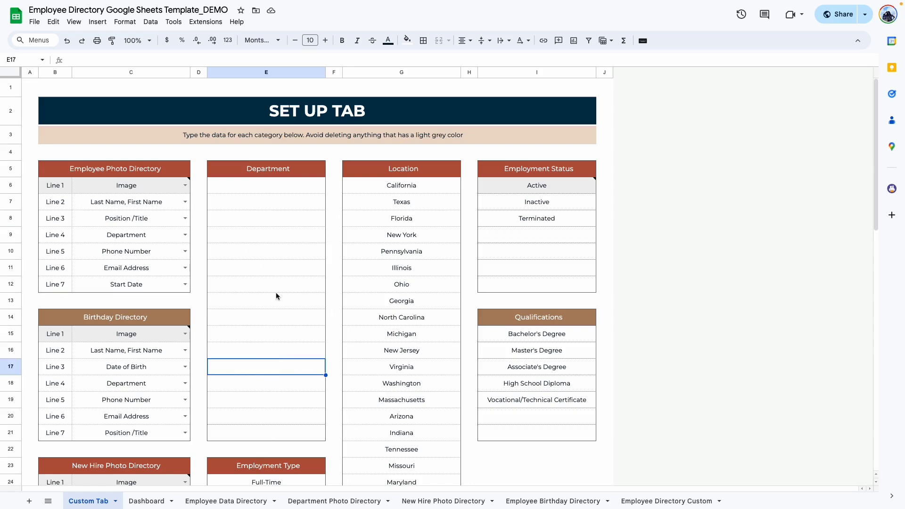
# Step: Examine the Location list's first entry and the Employment Status entries, including the empty status rows
pyautogui.click(415, 190)
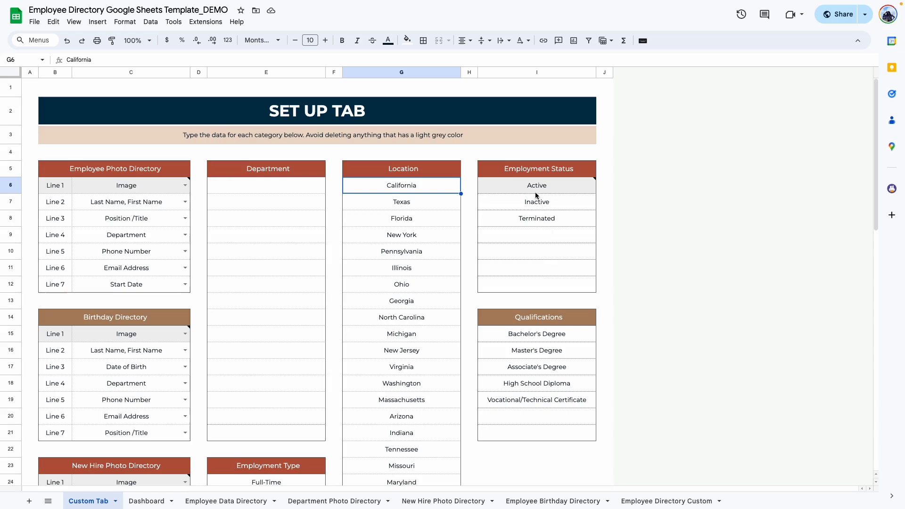
pyautogui.click(540, 218)
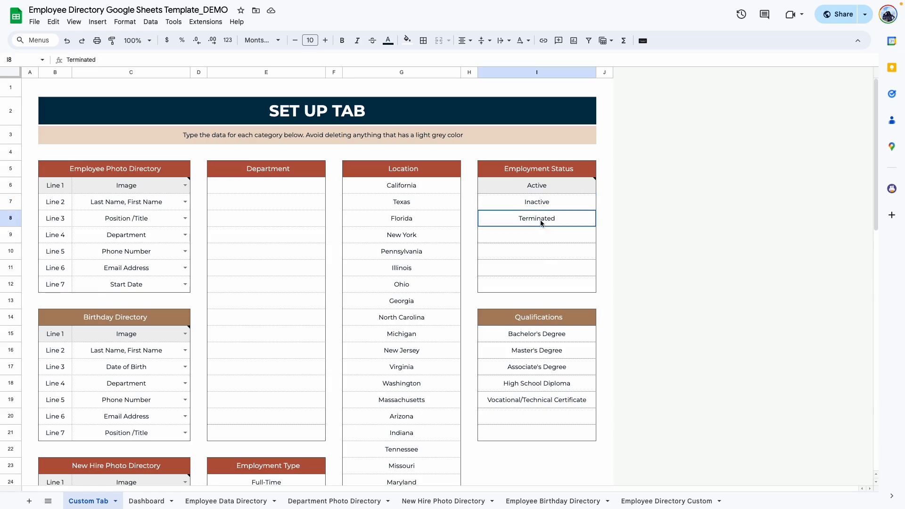
pyautogui.click(544, 190)
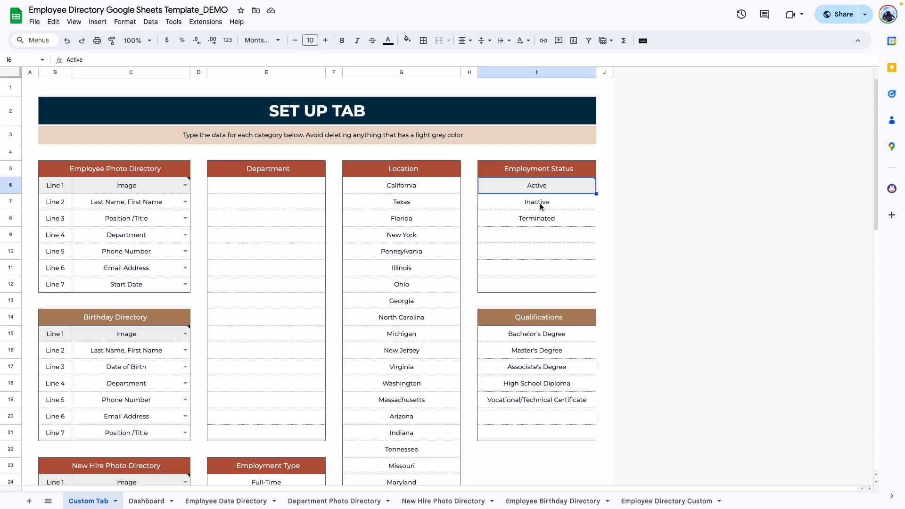
pyautogui.click(539, 203)
pyautogui.click(544, 218)
pyautogui.click(549, 208)
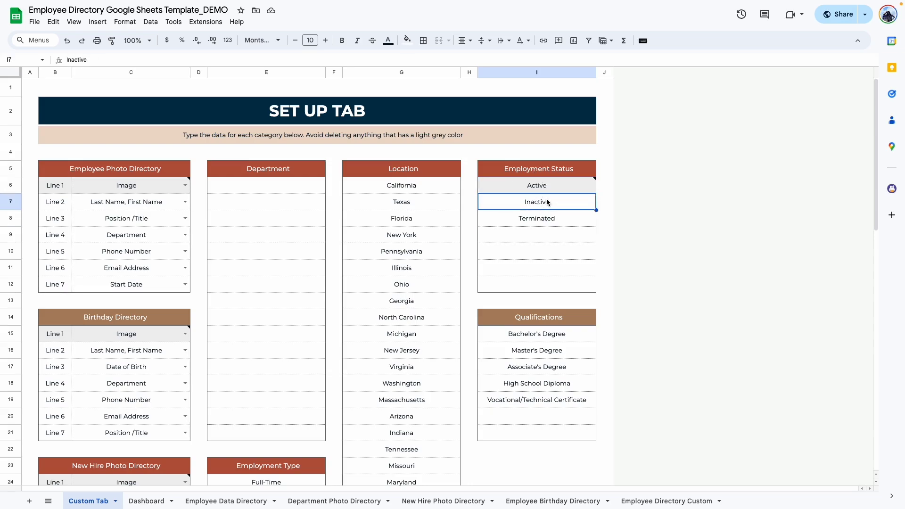
pyautogui.doubleClick(547, 199)
pyautogui.click(546, 263)
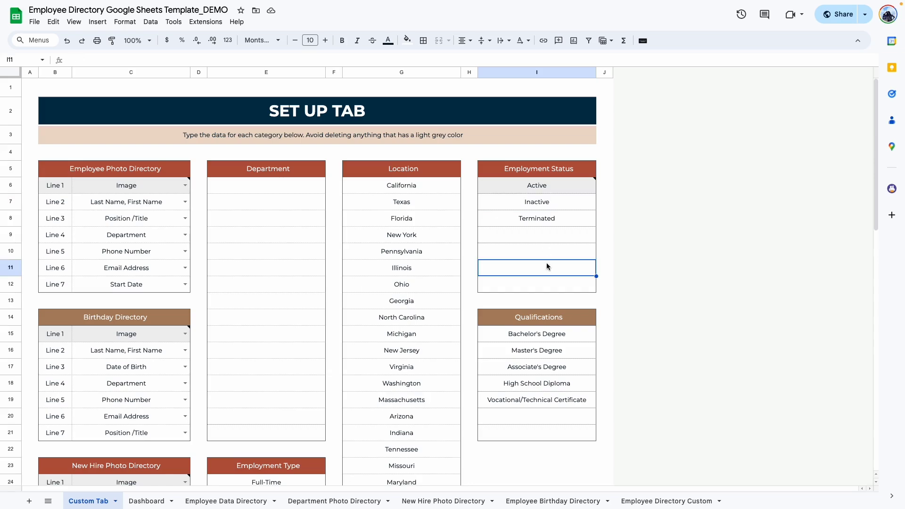
# Step: Review the Qualifications list entries and its spare rows in I15:I21
pyautogui.scroll(-2, 547, 266)
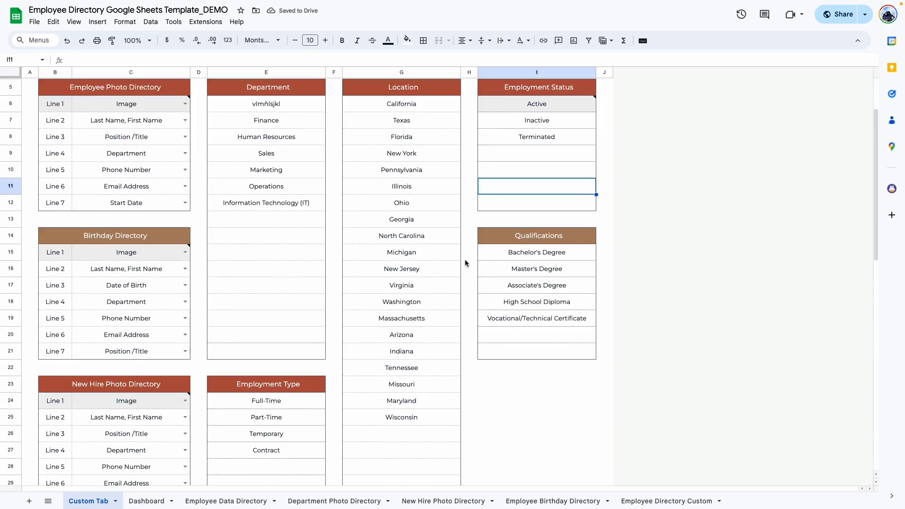
pyautogui.click(539, 268)
pyautogui.click(519, 300)
pyautogui.click(523, 318)
pyautogui.click(539, 332)
pyautogui.moveTo(533, 253); pyautogui.dragTo(541, 356)
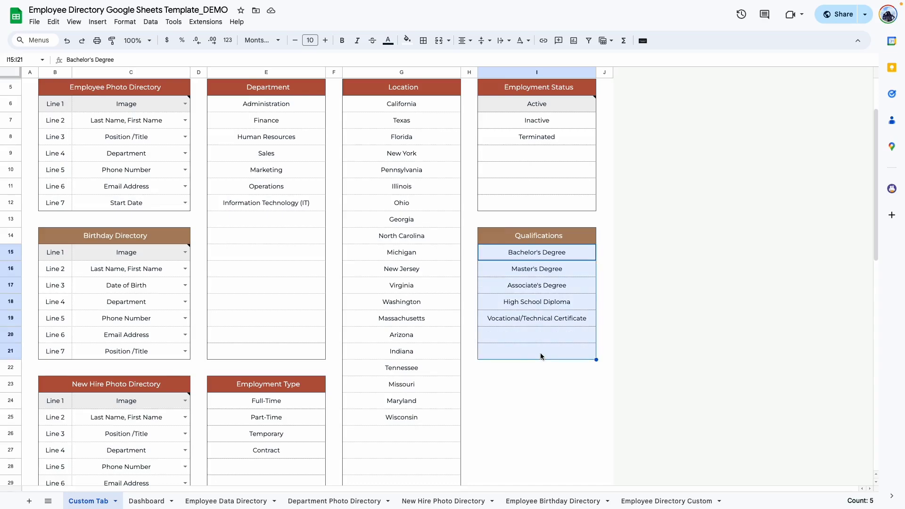
pyautogui.click(507, 418)
# Step: Go through the Employment Type entries from Full-Time to Contract and the empty rows beneath them
pyautogui.scroll(-3, 288, 280)
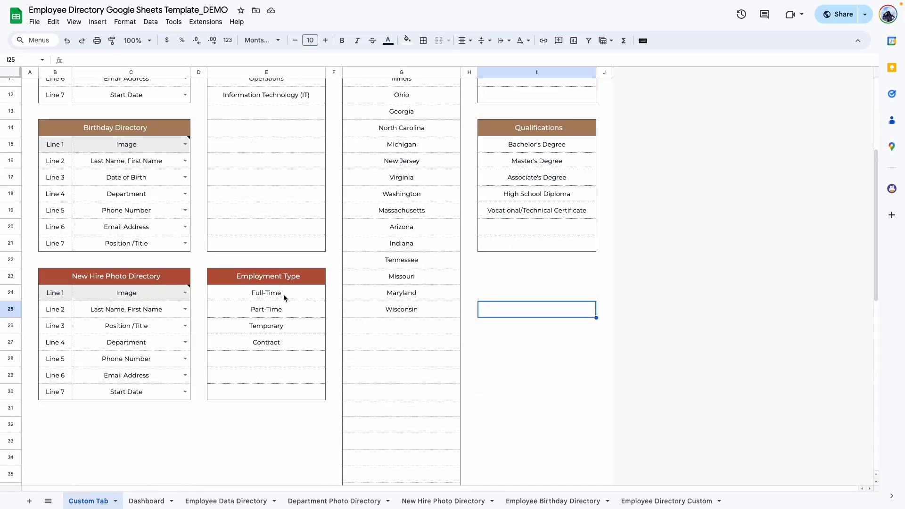
pyautogui.click(285, 295)
pyautogui.click(286, 307)
pyautogui.click(290, 325)
pyautogui.click(288, 341)
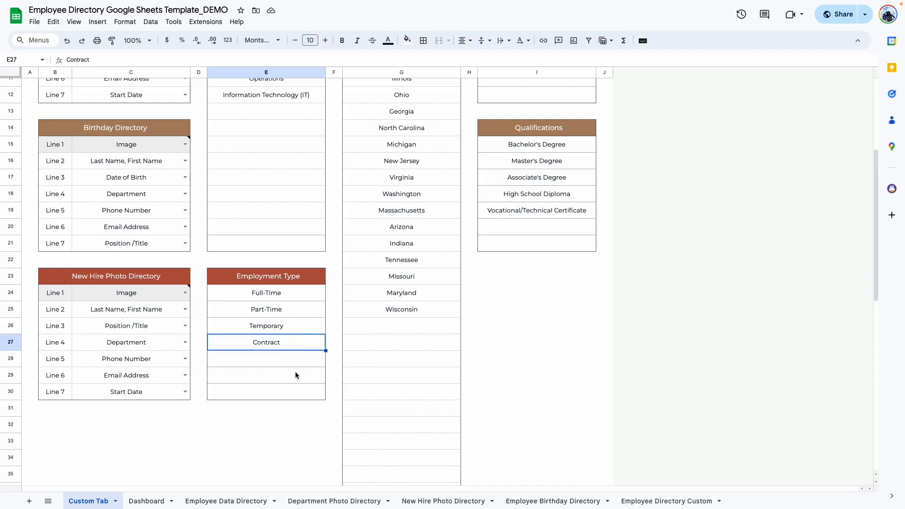
pyautogui.click(294, 366)
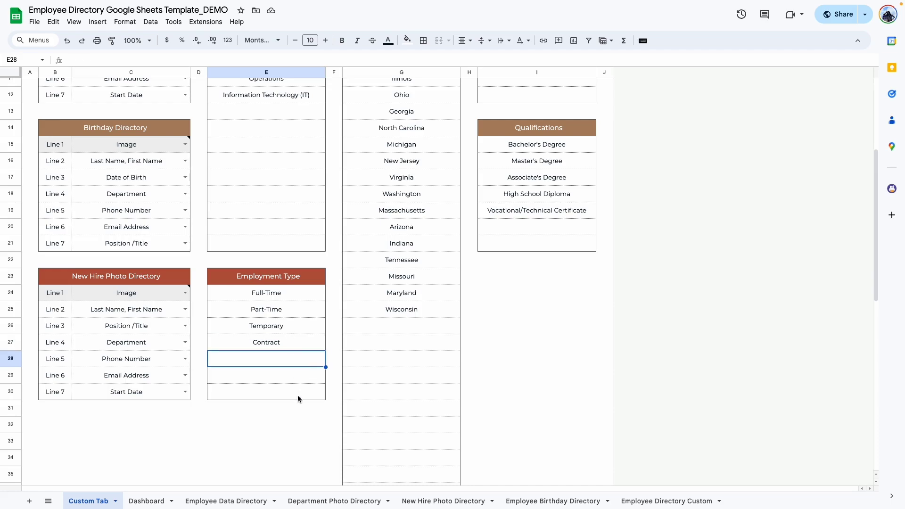
pyautogui.click(286, 376)
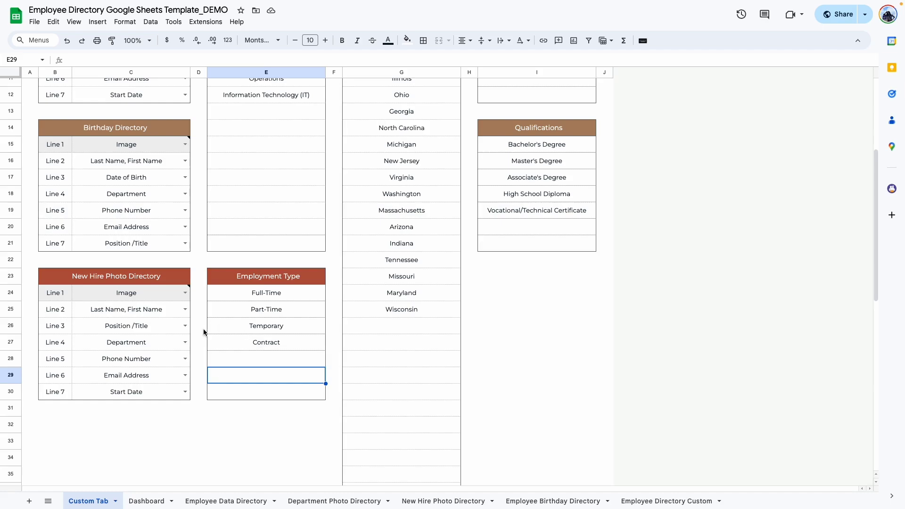
# Step: Review the photo directory setup tables and inspect the field options for Line 1 of the Employee Photo Directory
pyautogui.scroll(5, 208, 339)
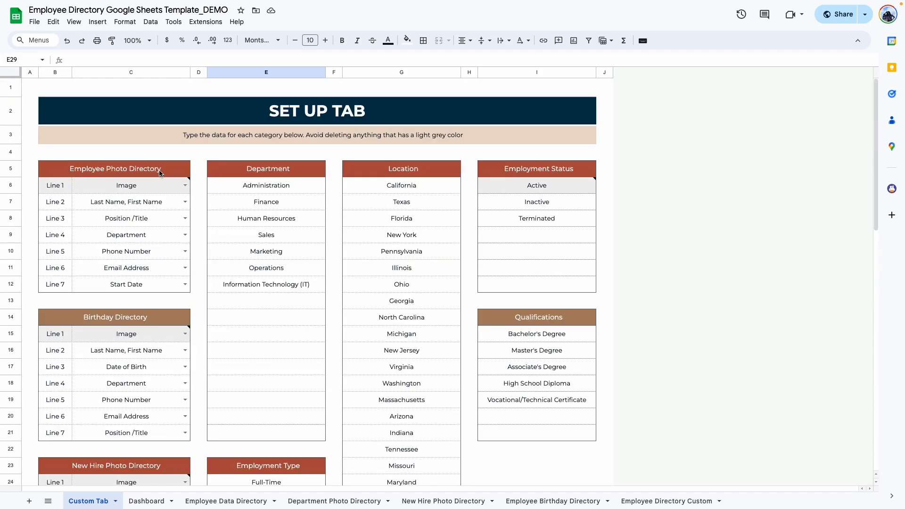
pyautogui.scroll(-2, 130, 292)
pyautogui.scroll(3, 129, 289)
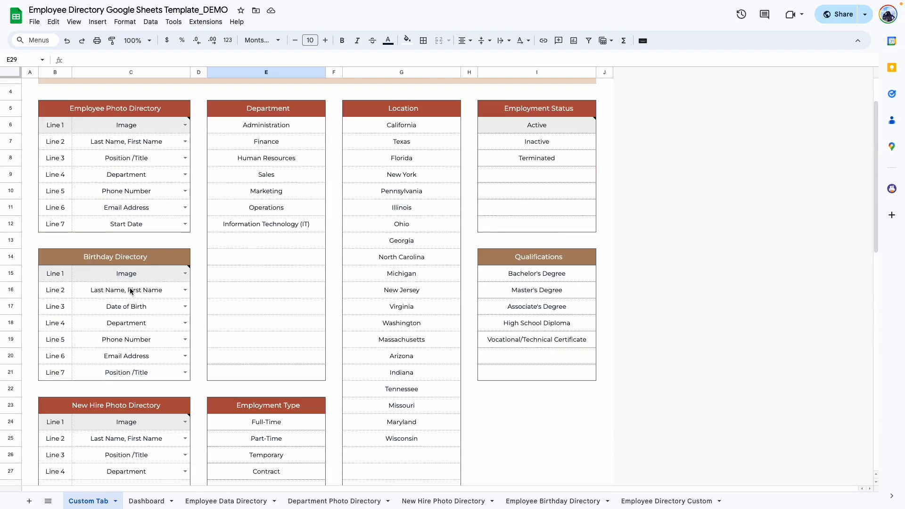
pyautogui.moveTo(143, 190)
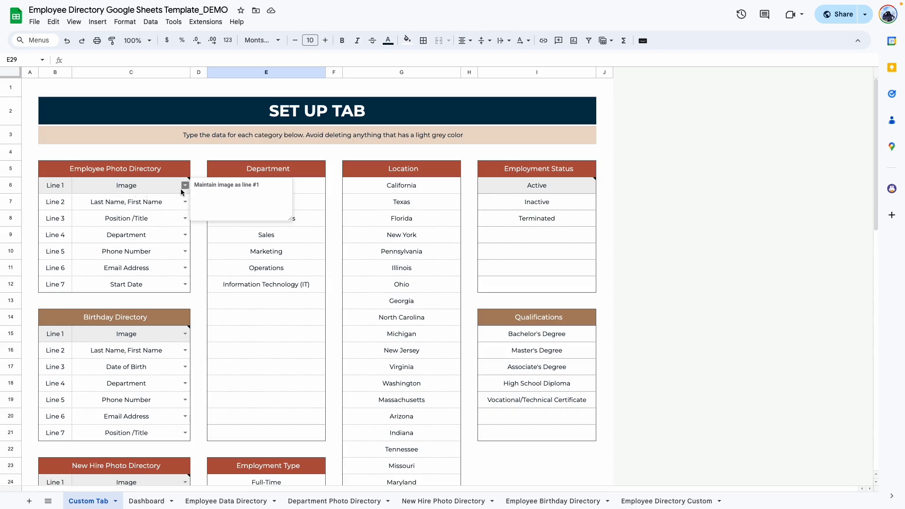
pyautogui.click(200, 270)
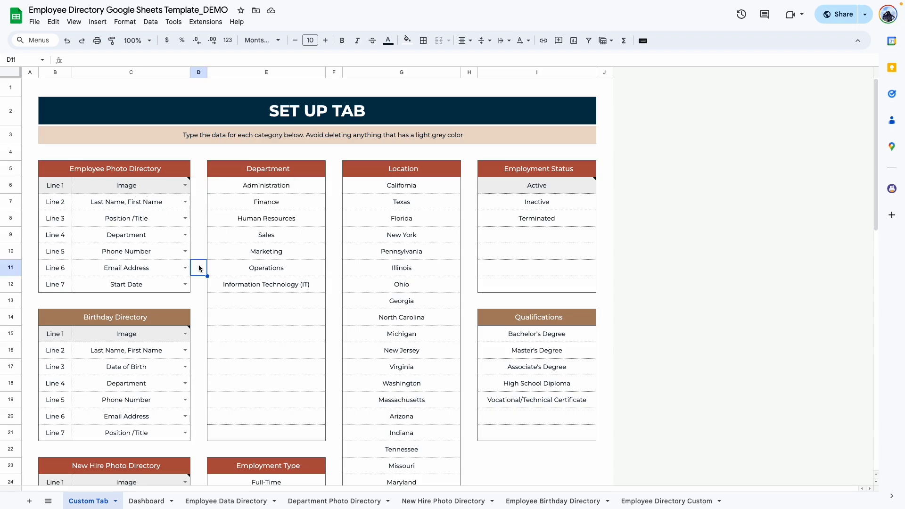
pyautogui.click(185, 185)
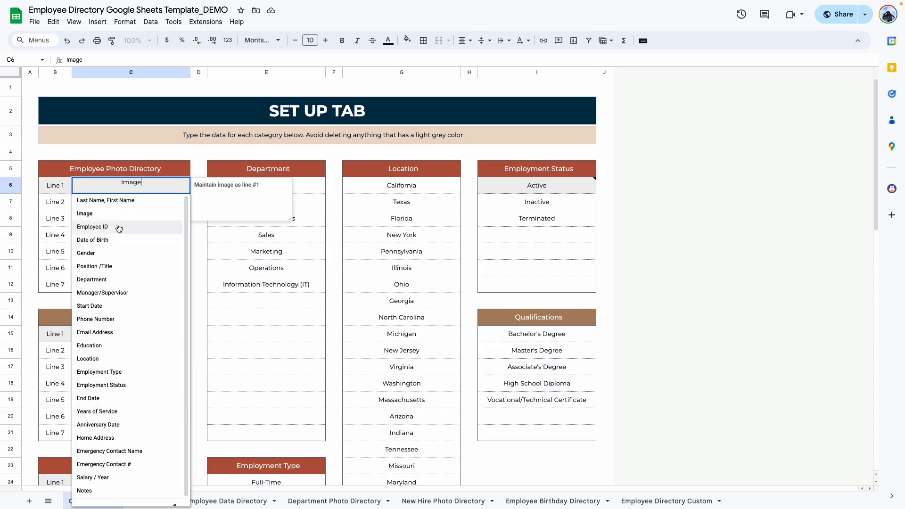
pyautogui.click(175, 188)
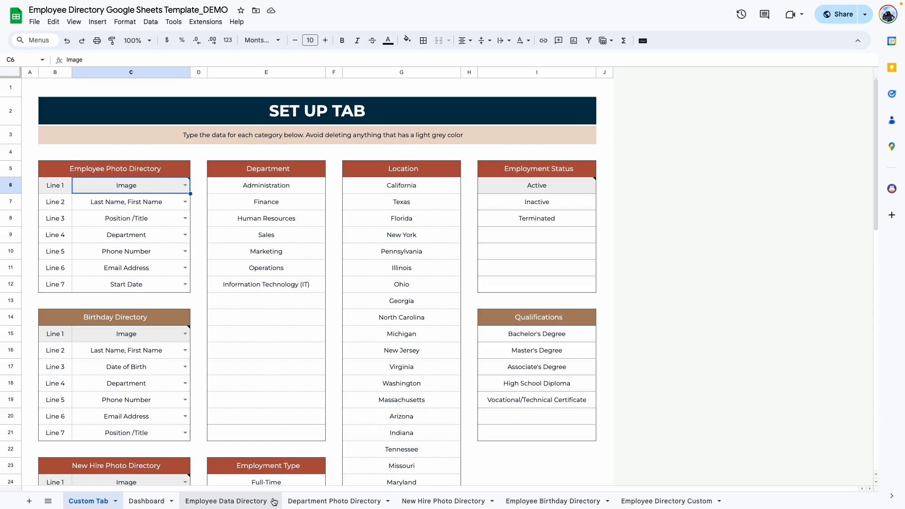
# Step: Inspect the first employee's photo on the Department Photo Directory sheet, and open the Dashboard sheet
pyautogui.click(325, 501)
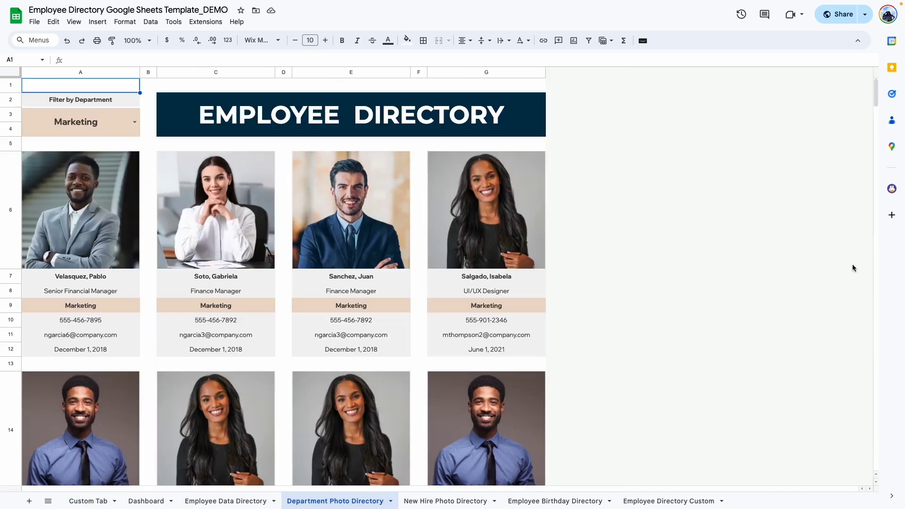
pyautogui.click(60, 202)
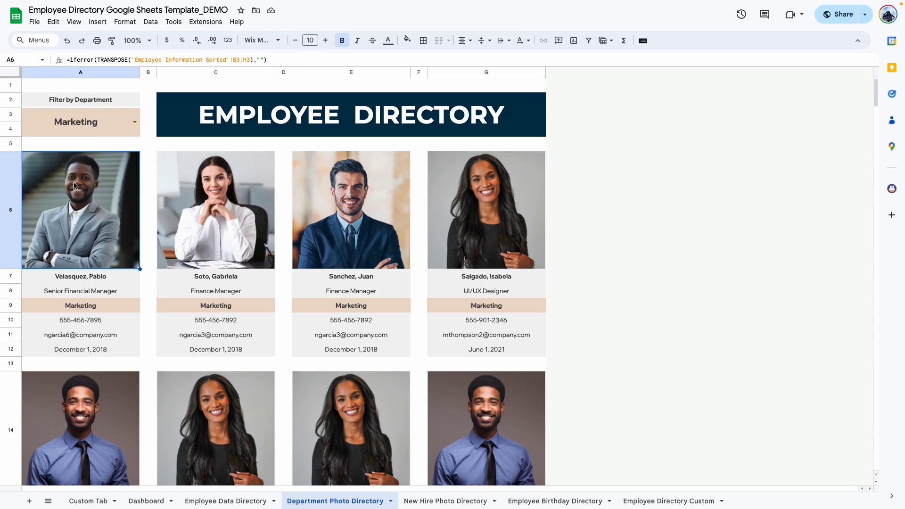
pyautogui.click(151, 503)
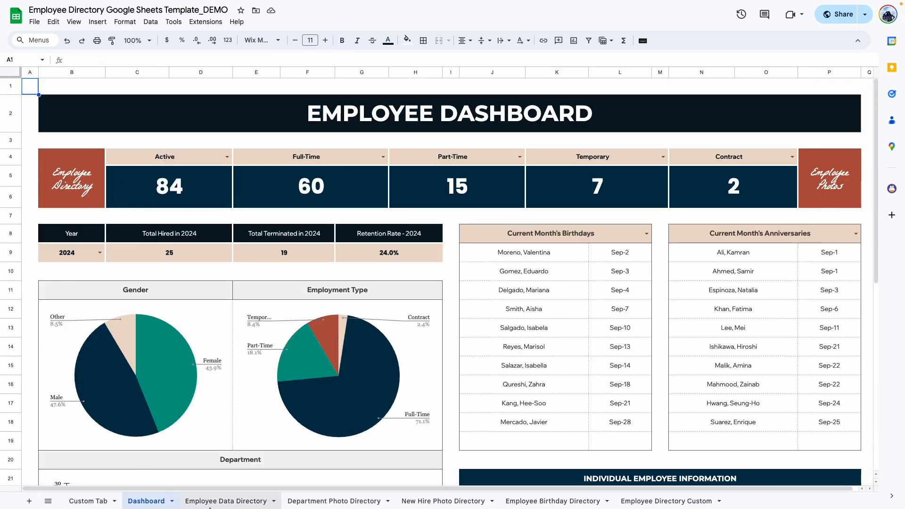
# Step: On the Custom Tab sheet, set Line 1 of the Employee Photo Directory to Employee ID and Line 2 to Image
pyautogui.click(88, 501)
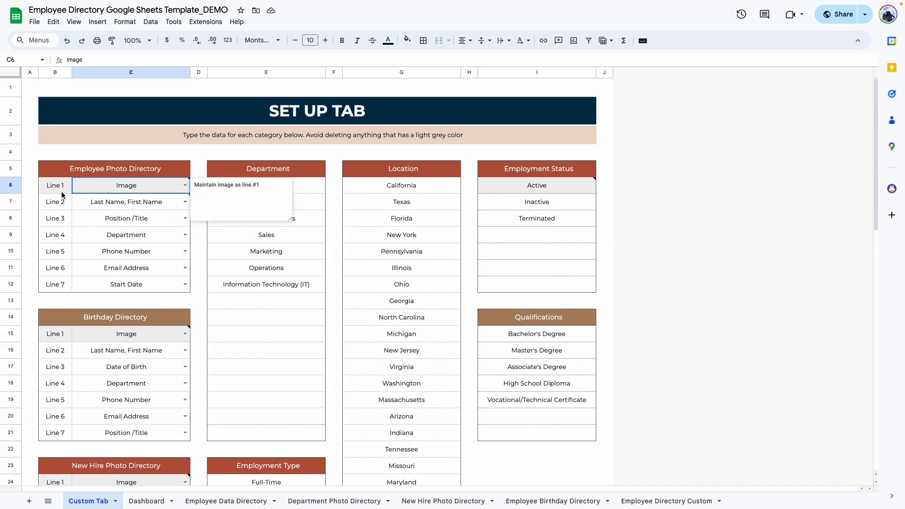
pyautogui.click(185, 185)
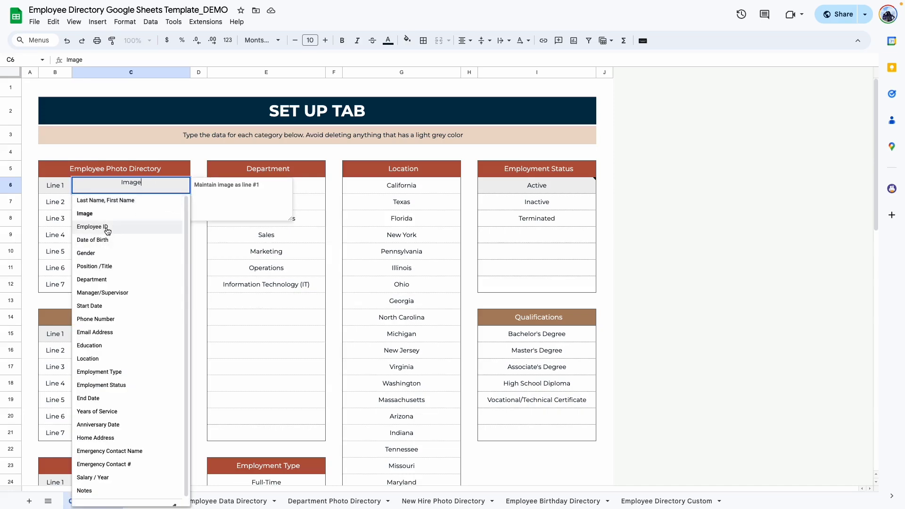
pyautogui.click(107, 228)
pyautogui.click(185, 201)
pyautogui.click(97, 228)
# Step: Check how the changed Lines 1 and 2 display across the first row of cards on the Department Photo Directory sheet
pyautogui.click(325, 500)
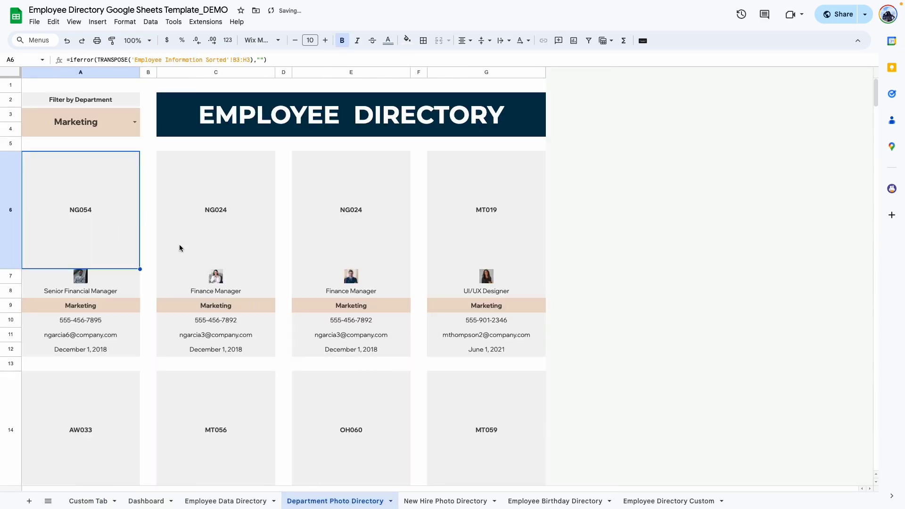
pyautogui.click(587, 278)
pyautogui.click(106, 209)
pyautogui.click(200, 206)
pyautogui.click(391, 206)
pyautogui.click(485, 209)
# Step: Return to the Custom Tab sheet and review Lines 2 to 7 of the Employee Photo Directory table
pyautogui.click(146, 501)
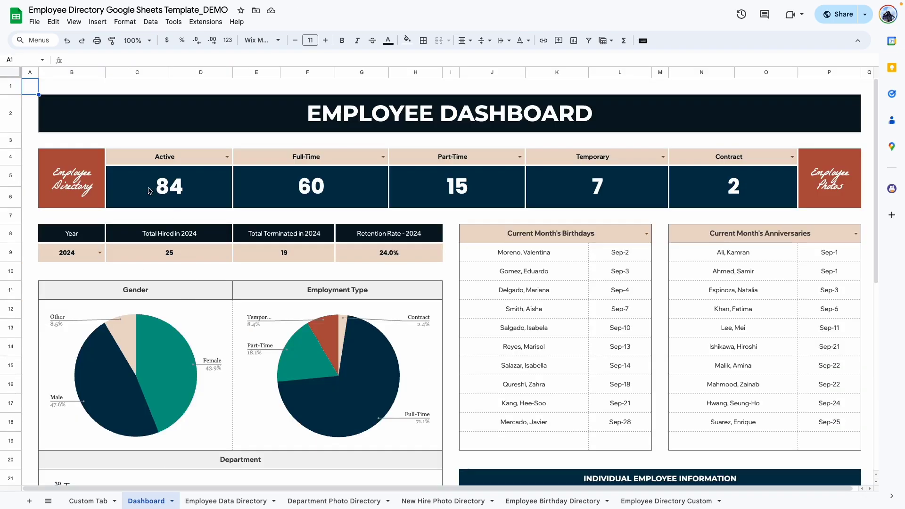
pyautogui.click(88, 500)
pyautogui.moveTo(77, 200); pyautogui.dragTo(172, 285)
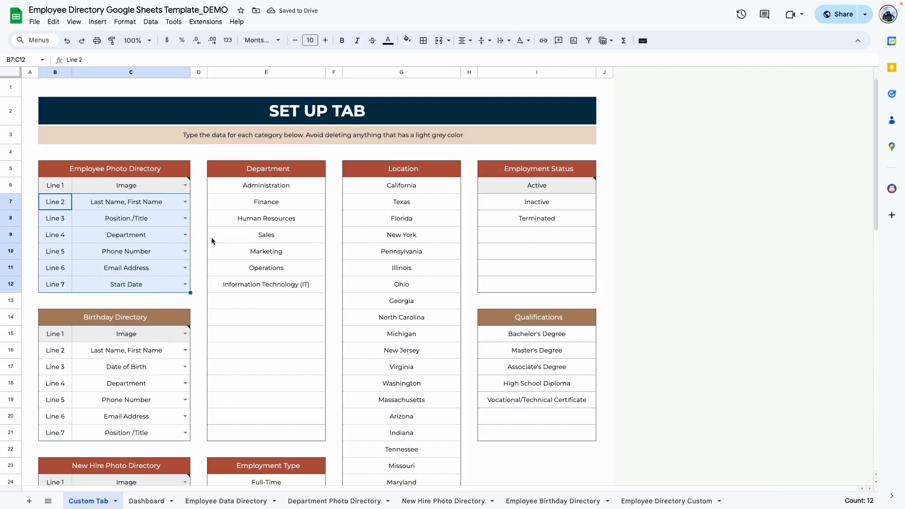
pyautogui.click(198, 252)
pyautogui.moveTo(54, 202); pyautogui.dragTo(188, 285)
pyautogui.click(198, 300)
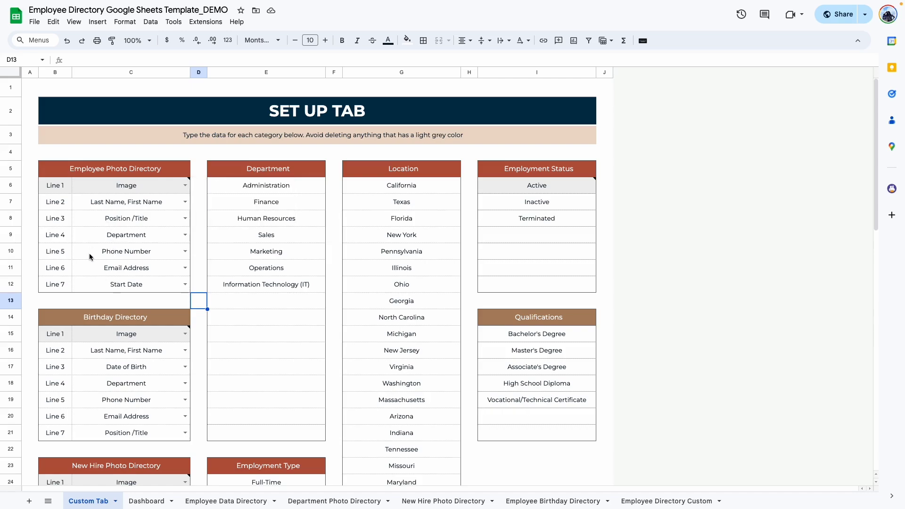
# Step: Clear the fields for Lines 5 to 7 of the Employee Photo Directory
pyautogui.moveTo(89, 253); pyautogui.dragTo(162, 280)
pyautogui.press('Delete')
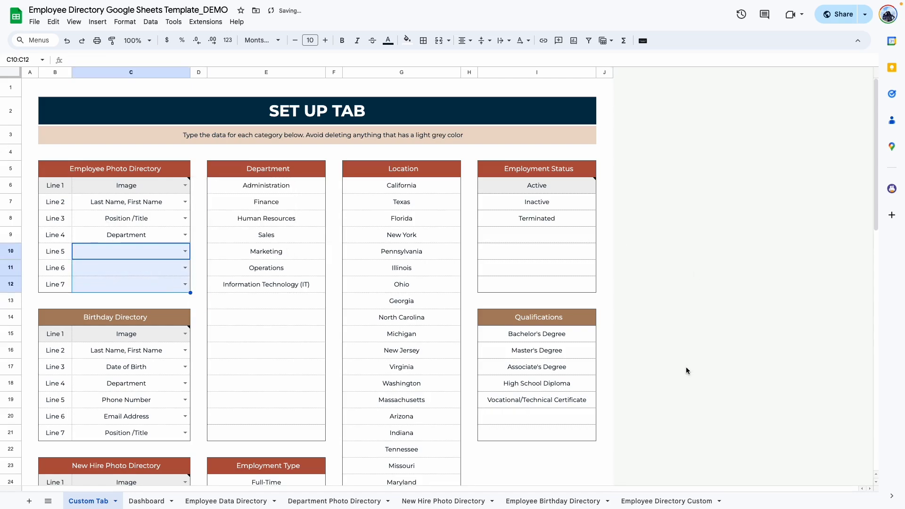
pyautogui.click(604, 367)
# Step: Inspect the first employee's photo, name, position and department cells on the Department Photo Directory sheet
pyautogui.click(330, 501)
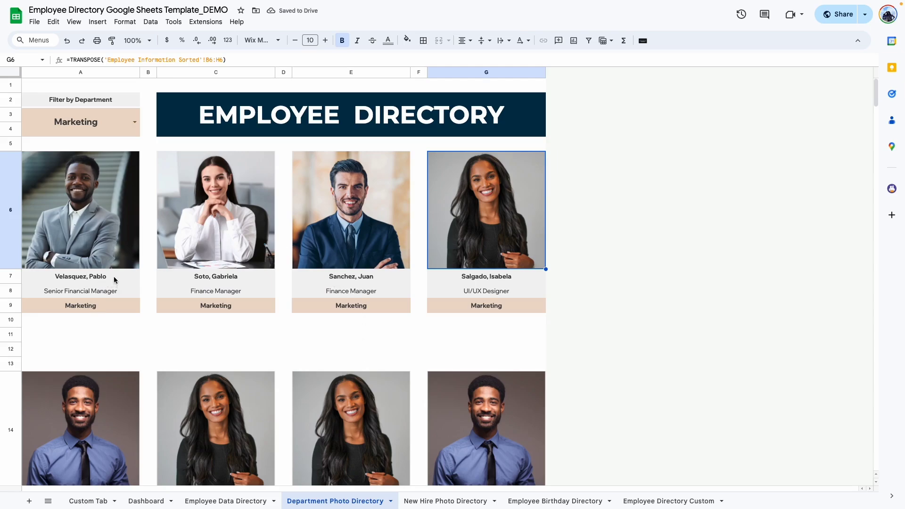
pyautogui.click(112, 213)
pyautogui.click(122, 280)
pyautogui.click(122, 291)
pyautogui.click(134, 307)
# Step: On the Custom Tab sheet, set Employee Photo Directory Line 5 to Location, Line 6 to Education and Line 7 to Employment Type
pyautogui.click(136, 502)
pyautogui.click(88, 501)
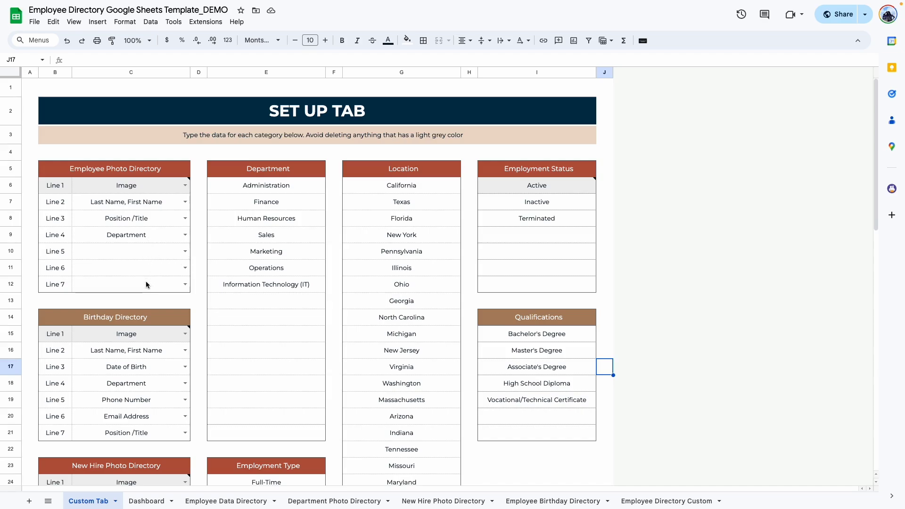
pyautogui.click(185, 251)
pyautogui.scroll(-3, 150, 452)
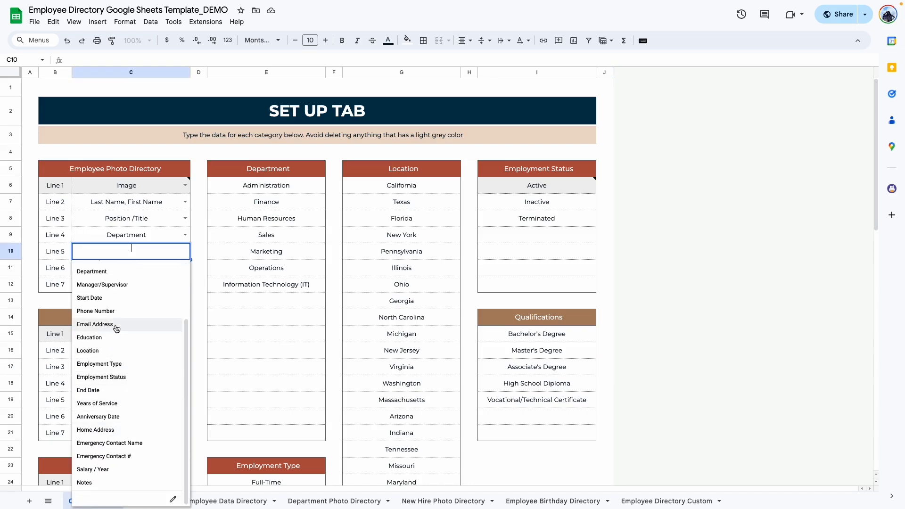
pyautogui.click(90, 351)
pyautogui.click(185, 268)
pyautogui.click(106, 429)
pyautogui.click(185, 284)
pyautogui.click(129, 471)
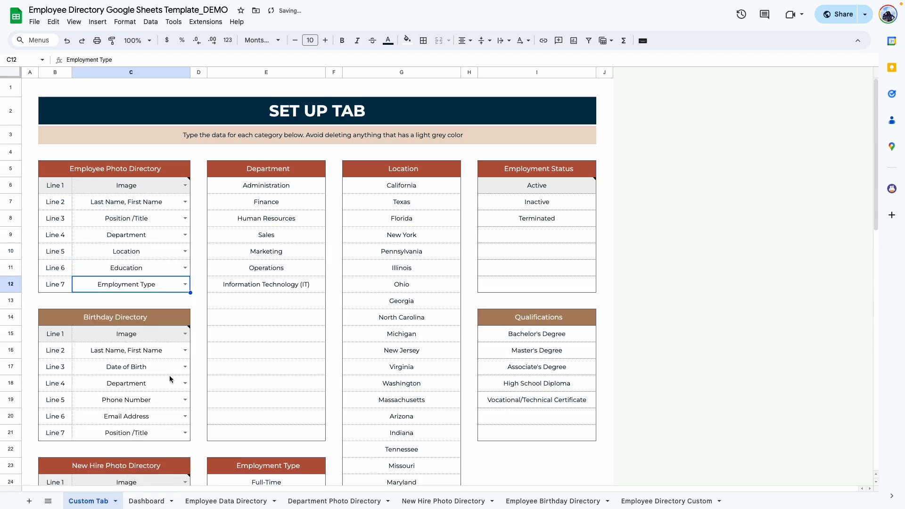
# Step: Inspect the location, education and employment type cells of the first employee's card on the Department Photo Directory sheet
pyautogui.click(319, 500)
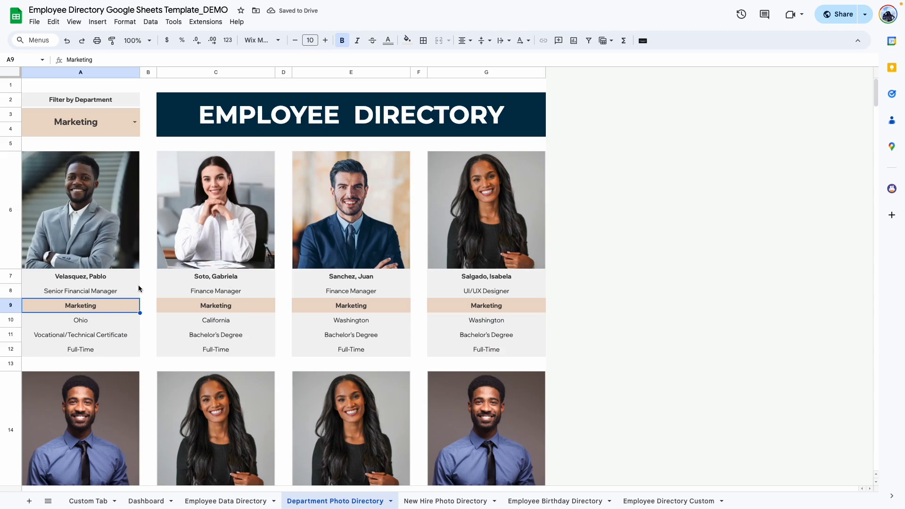
pyautogui.click(123, 358)
pyautogui.click(120, 321)
pyautogui.click(122, 335)
pyautogui.click(121, 350)
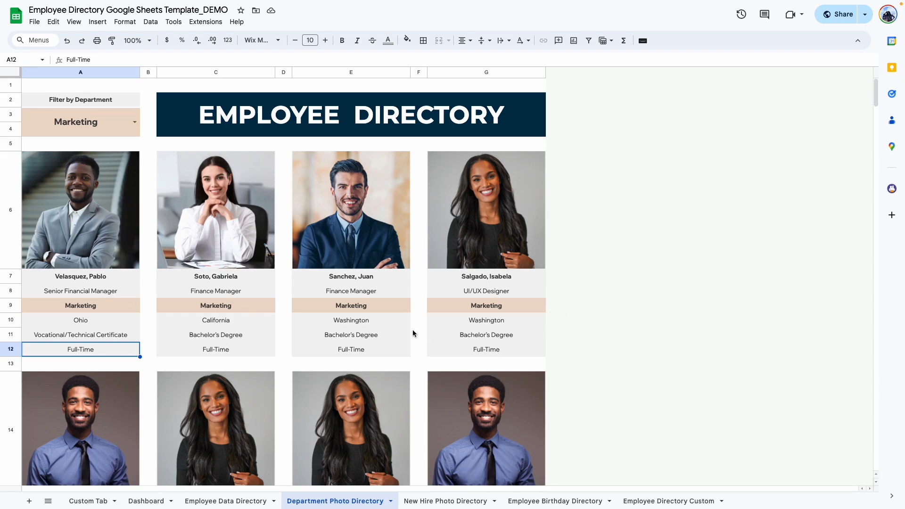
# Step: On the Custom Tab sheet, restore Employee Photo Directory Lines 5 to 7 to Phone Number, Email Address and Start Date
pyautogui.click(141, 502)
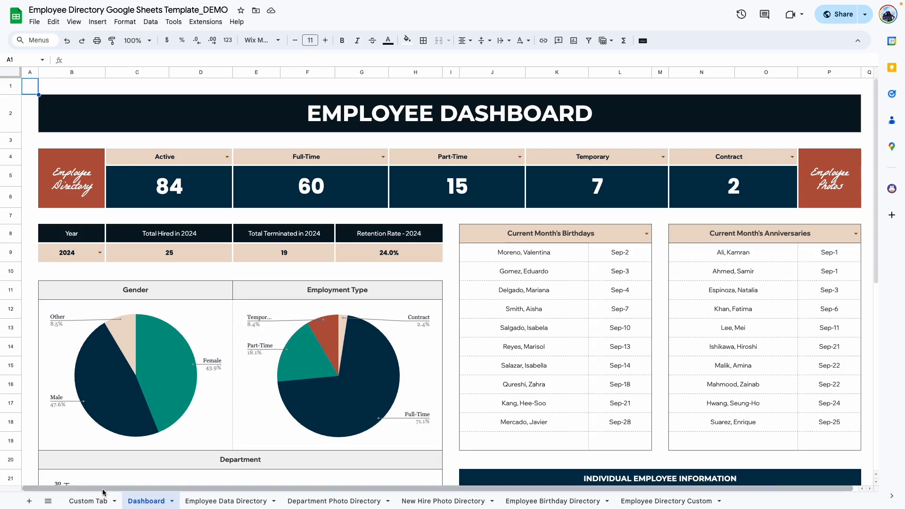
pyautogui.click(100, 500)
pyautogui.press('Delete')
pyautogui.hotkey('ctrl', 'z')
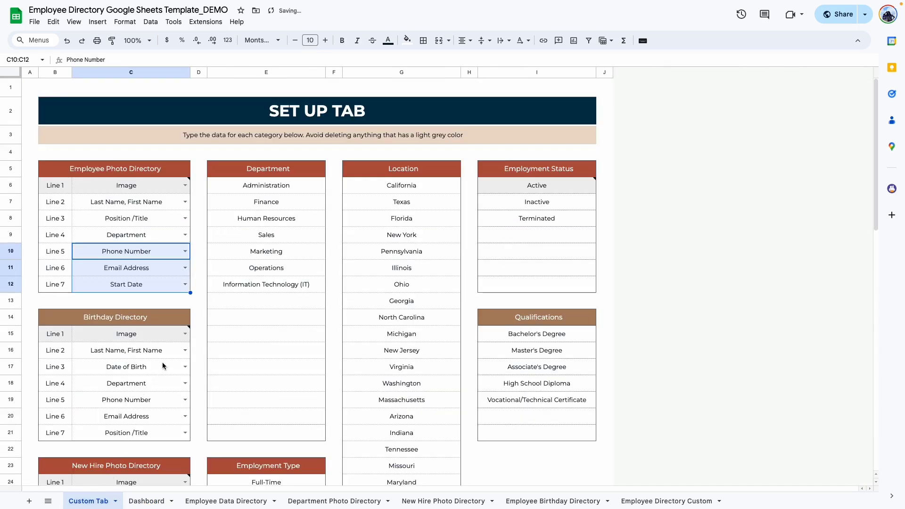
pyautogui.click(200, 324)
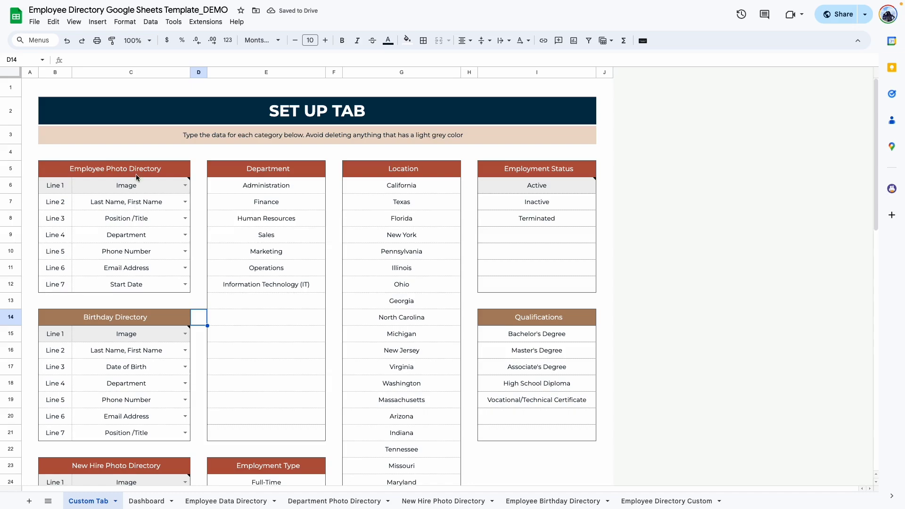
# Step: Review the Birthday Directory and New Hire Photo Directory line settings farther down the Custom Tab sheet
pyautogui.scroll(-1, 167, 215)
pyautogui.scroll(-3, 167, 215)
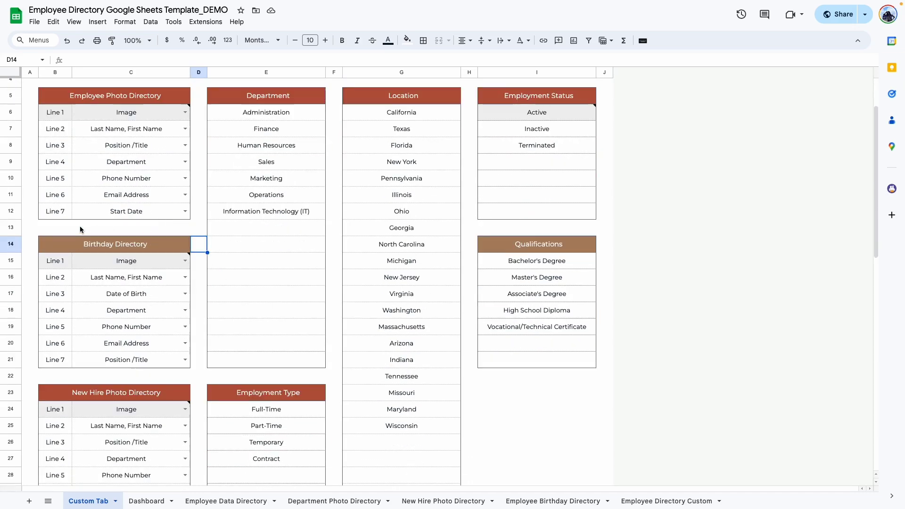
pyautogui.moveTo(157, 262)
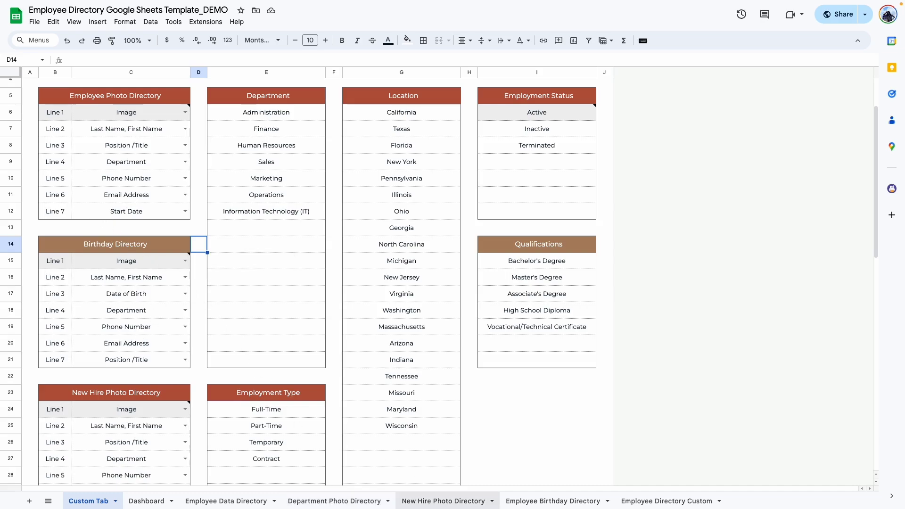
pyautogui.scroll(-1, 231, 424)
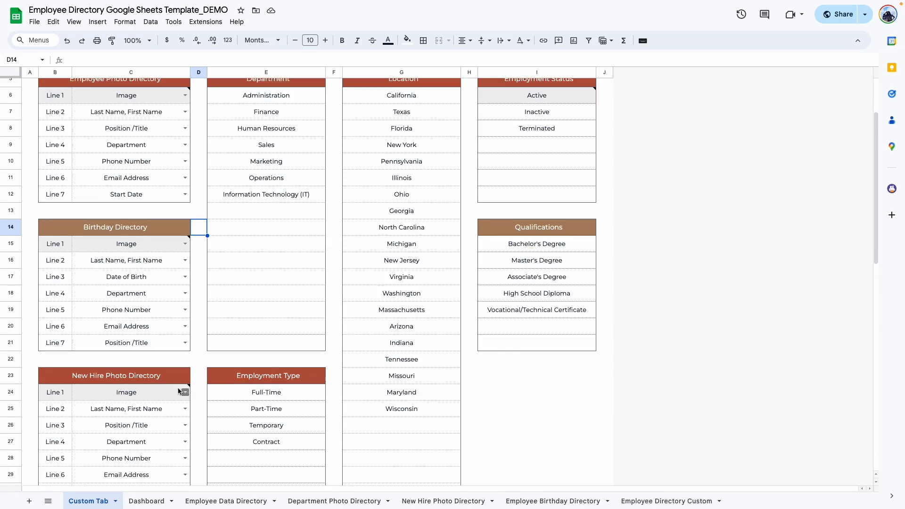
pyautogui.scroll(-5, 142, 389)
pyautogui.scroll(5, 129, 272)
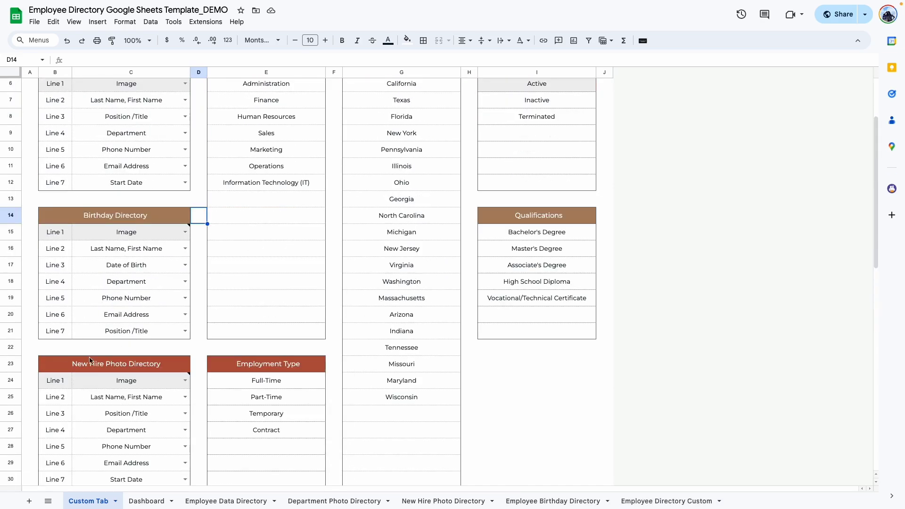
pyautogui.scroll(3, 491, 304)
pyautogui.scroll(-7, 491, 304)
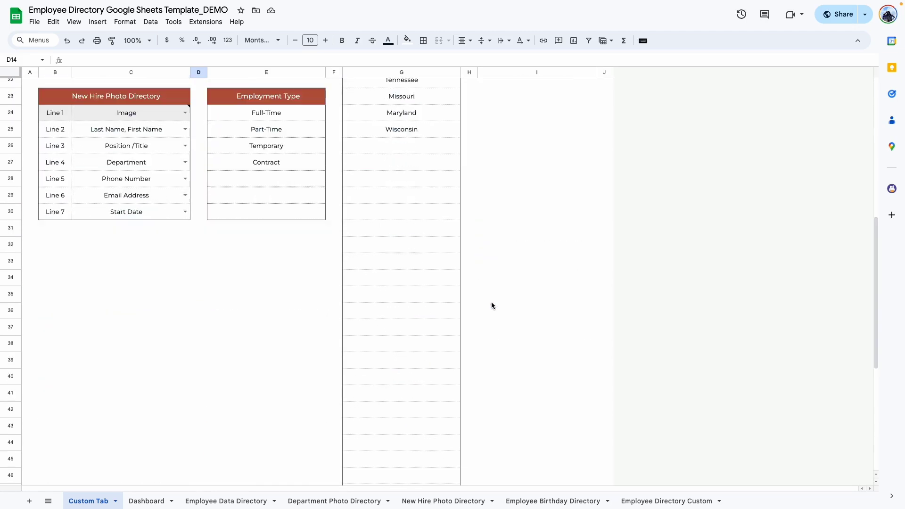
pyautogui.scroll(5, 491, 301)
# Step: Open the Employee Data Directory sheet and go through the first entries in the Last Name, First Name column
pyautogui.click(146, 500)
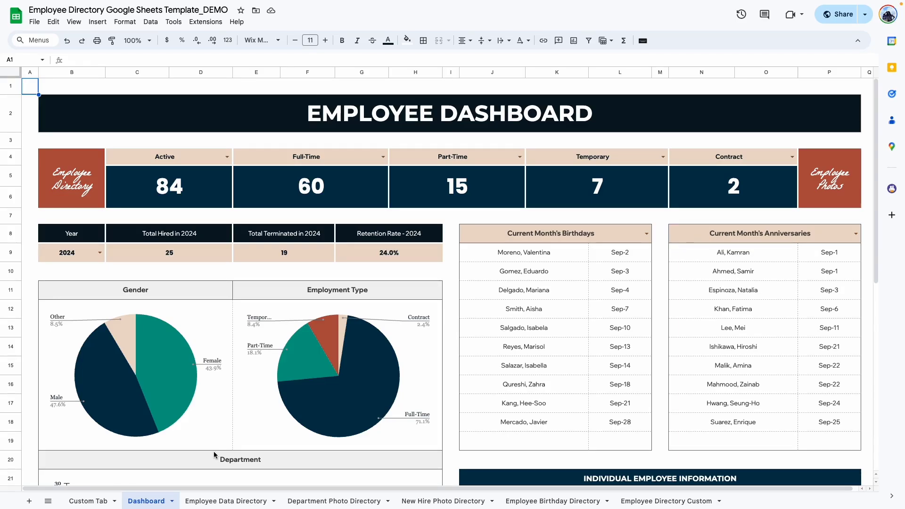
pyautogui.click(226, 502)
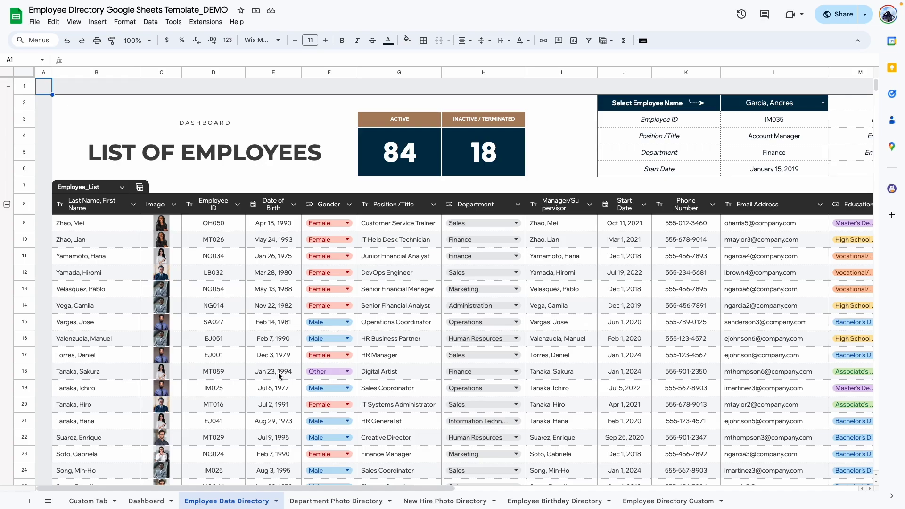
pyautogui.click(99, 225)
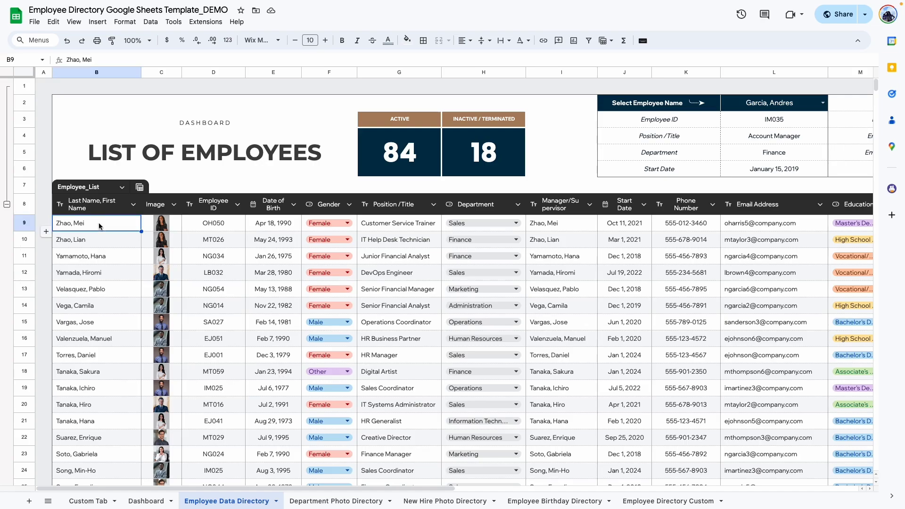
pyautogui.press('Down')
pyautogui.press('Down')
pyautogui.press('Down')
pyautogui.press('Down')
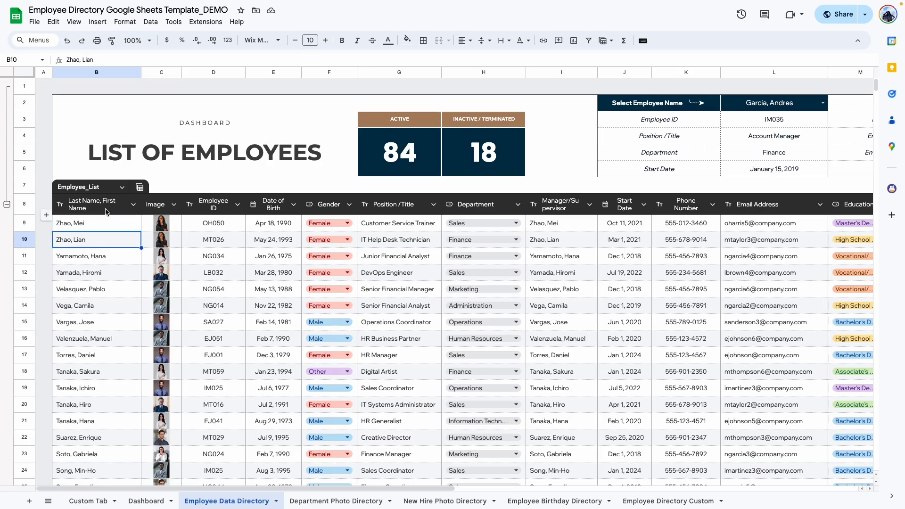
pyautogui.click(103, 218)
pyautogui.click(102, 243)
pyautogui.click(107, 283)
# Step: Clear the visible employee names in the Last Name, First Name column from row 9 downward
pyautogui.moveTo(96, 226); pyautogui.dragTo(110, 489)
pyautogui.press('Delete')
pyautogui.click(121, 338)
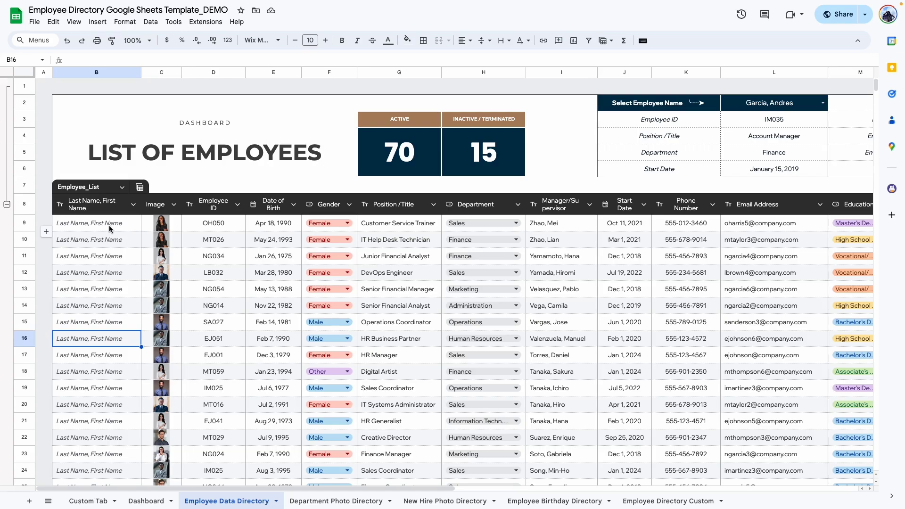
# Step: Look over the emptied name cells starting at B9, and undo the clearing of the employee names
pyautogui.click(110, 229)
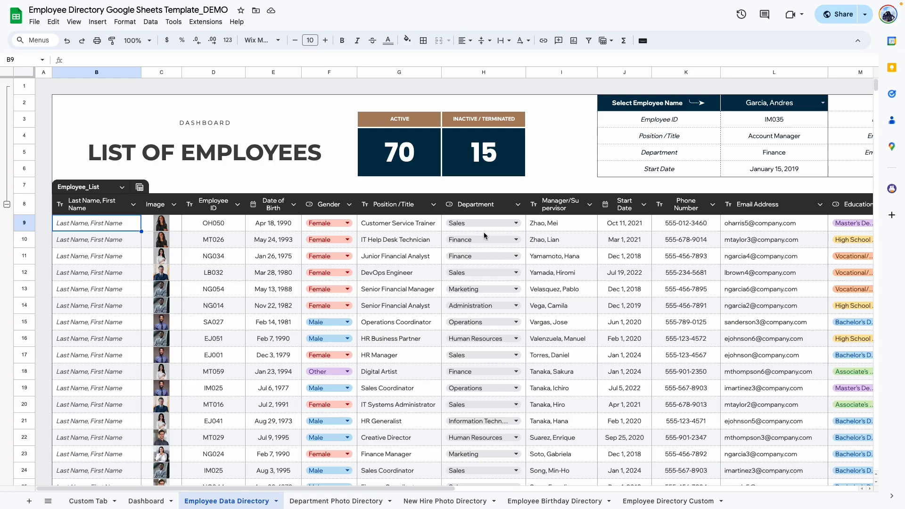
pyautogui.hotkey('shift', 'Down')
pyautogui.hotkey('shift', 'Down')
pyautogui.hotkey('shift', 'Down')
pyautogui.hotkey('shift', 'Down')
pyautogui.hotkey('shift', 'Down')
pyautogui.hotkey('shift', 'Down')
pyautogui.hotkey('shift', 'Down')
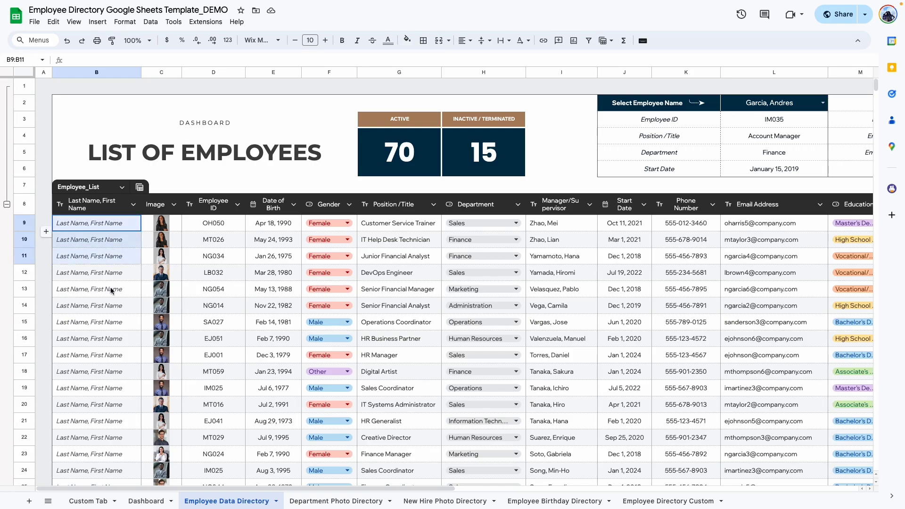
pyautogui.hotkey('ctrl', 'z')
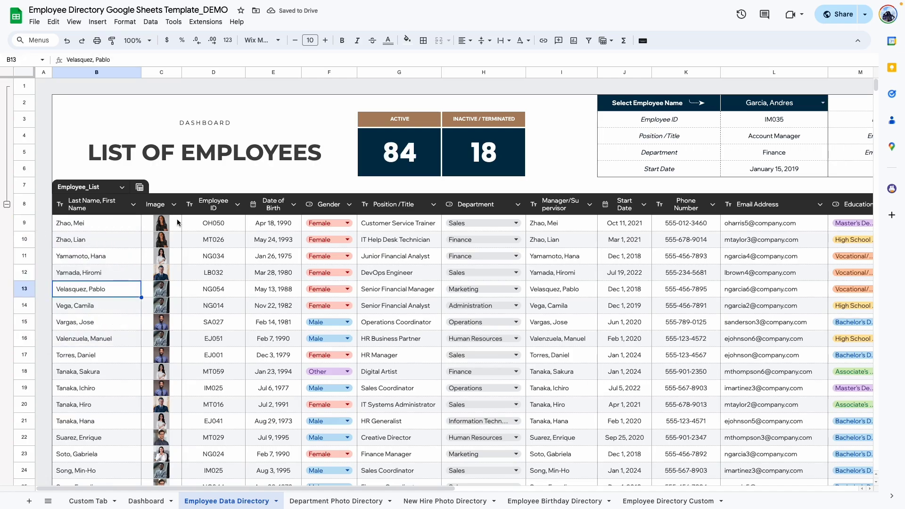
# Step: Go through the employee photos in the Image column from row 9 to row 16
pyautogui.click(177, 222)
pyautogui.press('Down')
pyautogui.press('Down')
pyautogui.press('Down')
pyautogui.press('Down')
pyautogui.press('Down')
pyautogui.press('Down')
pyautogui.press('Down')
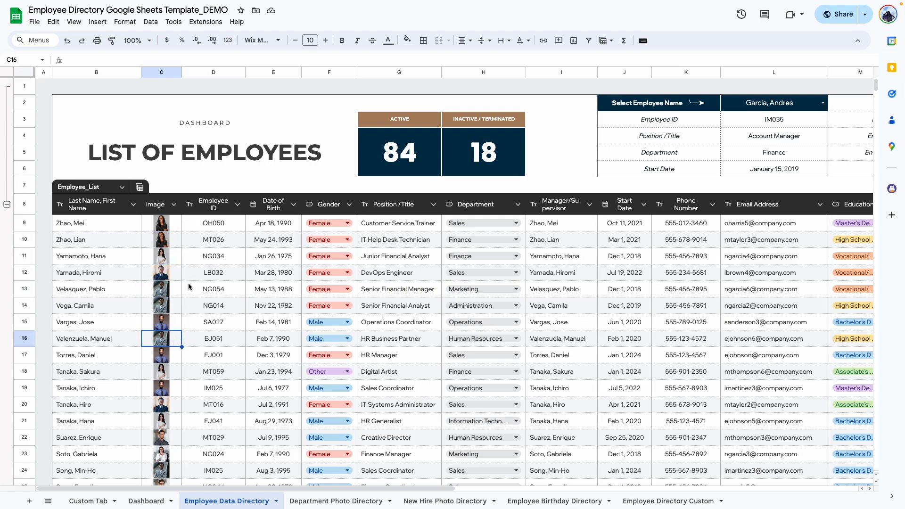
# Step: Remove the photos in C9:C11 and browse the computer for an image to insert in cell C9
pyautogui.hotkey('ctrl', 'z')
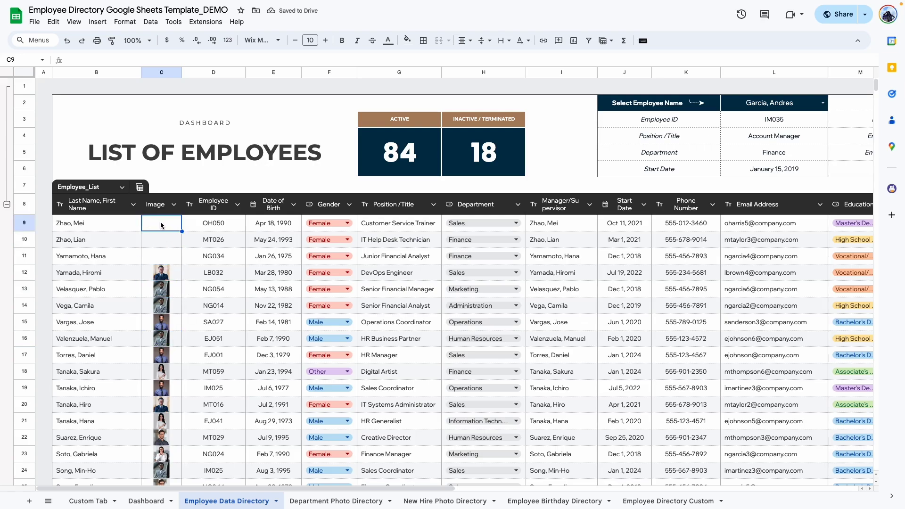
pyautogui.click(97, 21)
pyautogui.moveTo(221, 160)
pyautogui.click(291, 163)
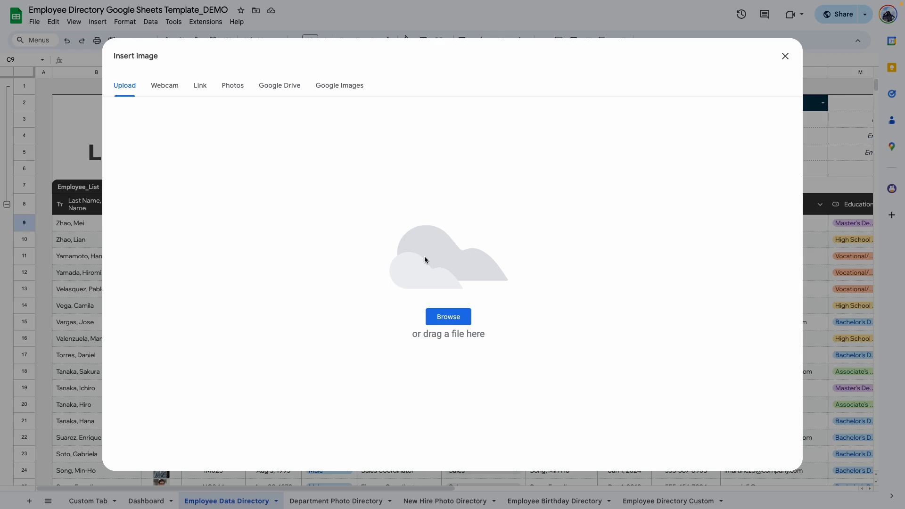
pyautogui.click(448, 317)
# Step: Preview the photo files in the template's download folder and insert 16.png as the employee image in cell C9
pyautogui.click(365, 199)
pyautogui.click(366, 210)
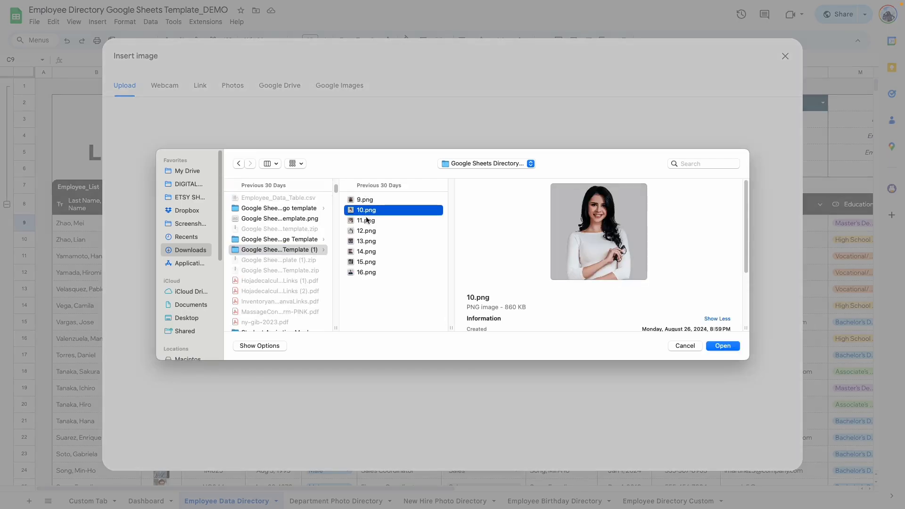
pyautogui.click(366, 220)
pyautogui.click(367, 230)
pyautogui.click(366, 241)
pyautogui.click(364, 278)
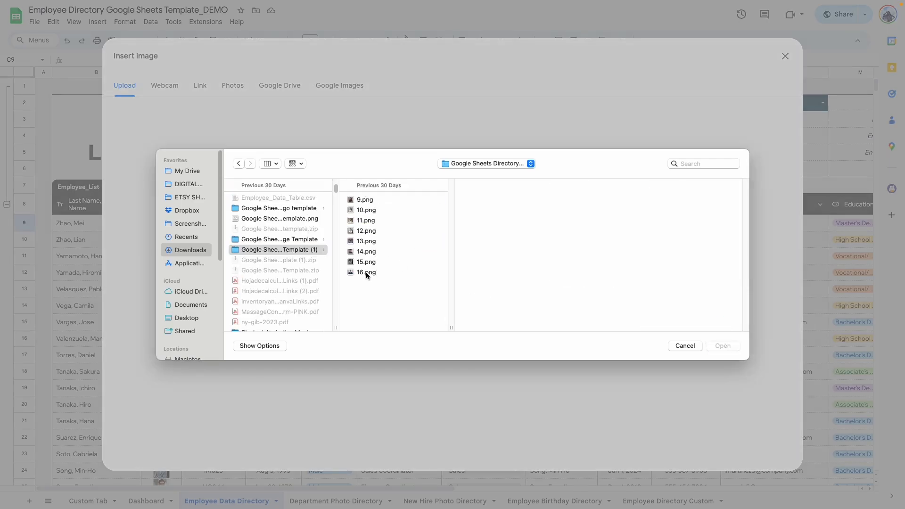
pyautogui.click(366, 272)
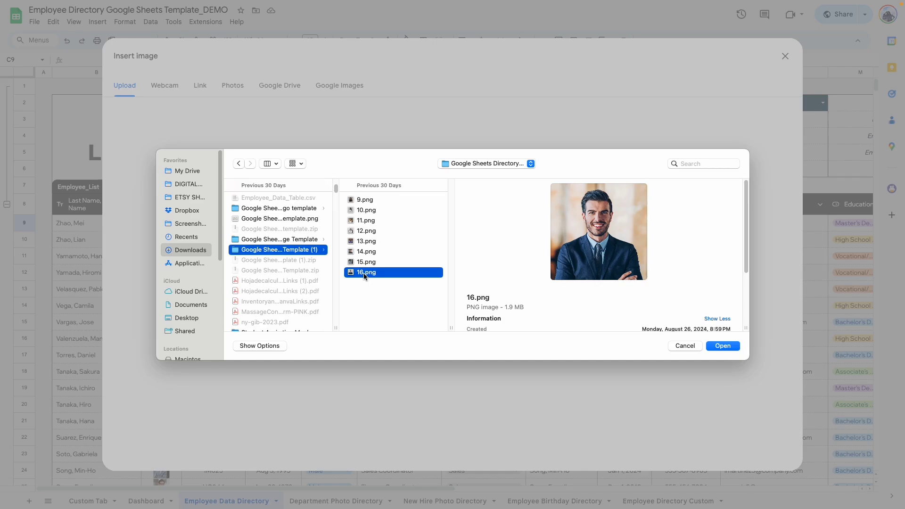
pyautogui.click(724, 348)
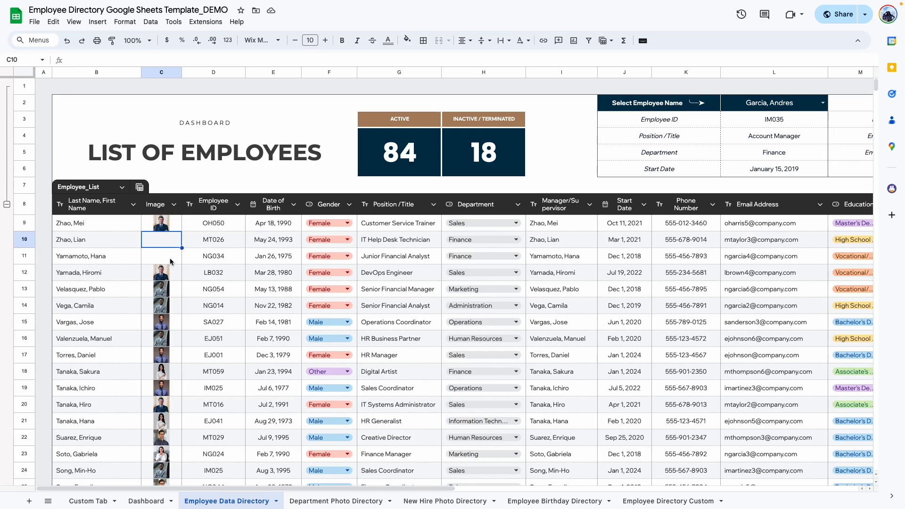
# Step: Check the photo in C9, view the Department Photo Directory, and return to the Image column of the Employee Data Directory
pyautogui.click(166, 220)
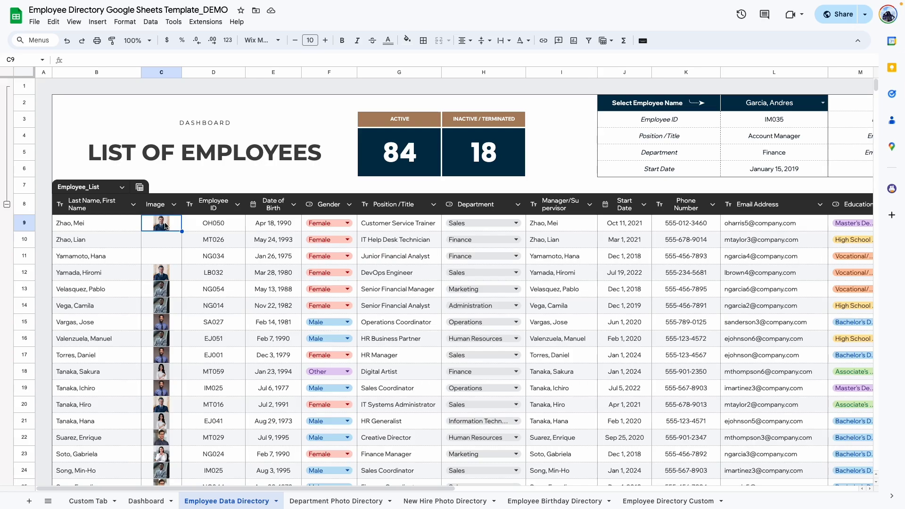
pyautogui.click(336, 501)
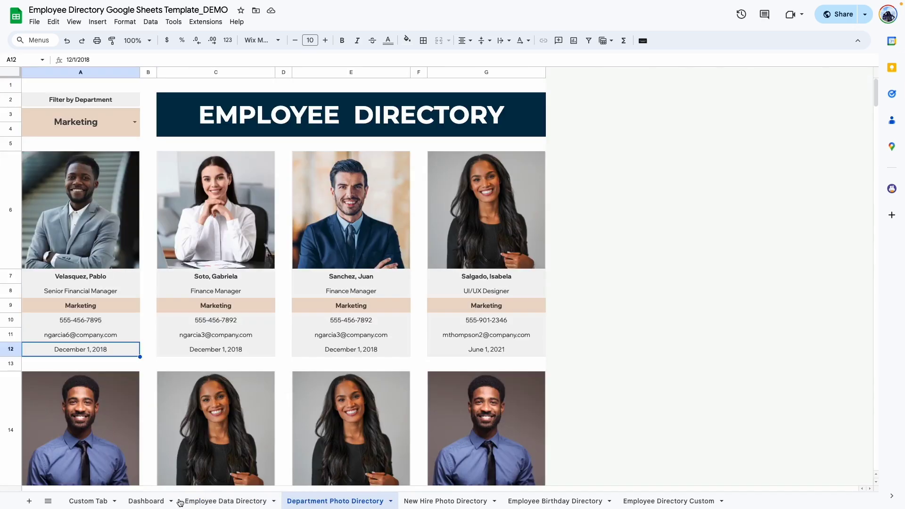
pyautogui.click(144, 501)
pyautogui.click(226, 501)
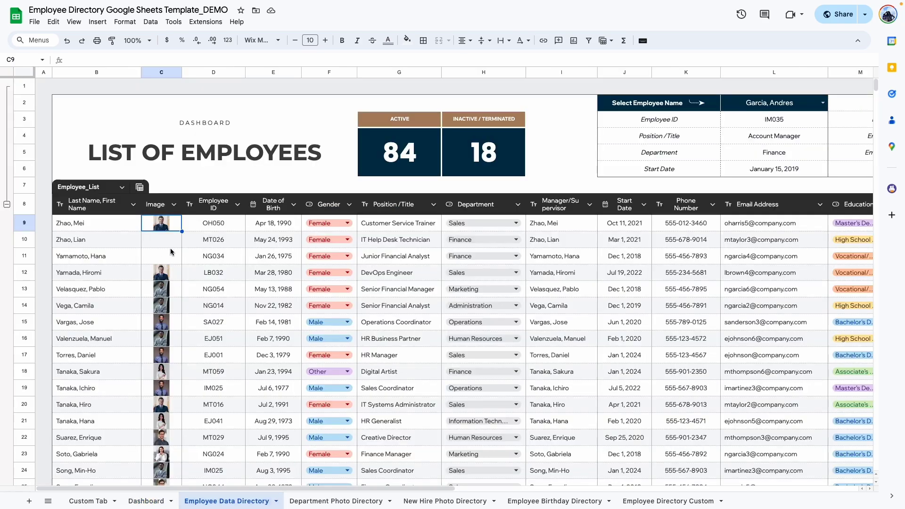
pyautogui.click(172, 254)
pyautogui.click(174, 229)
# Step: Look over the Employee ID and Date of Birth columns, opening the calendar date picker in cell E9
pyautogui.click(209, 226)
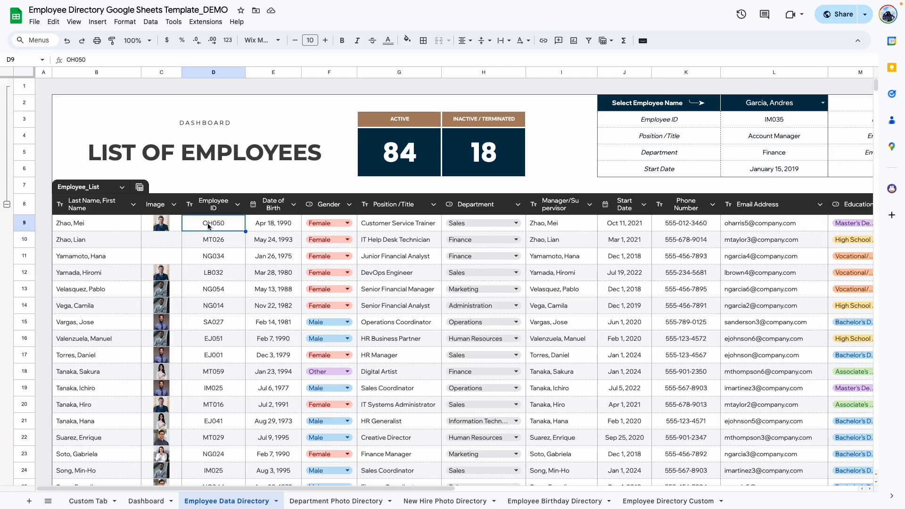
pyautogui.doubleClick(278, 224)
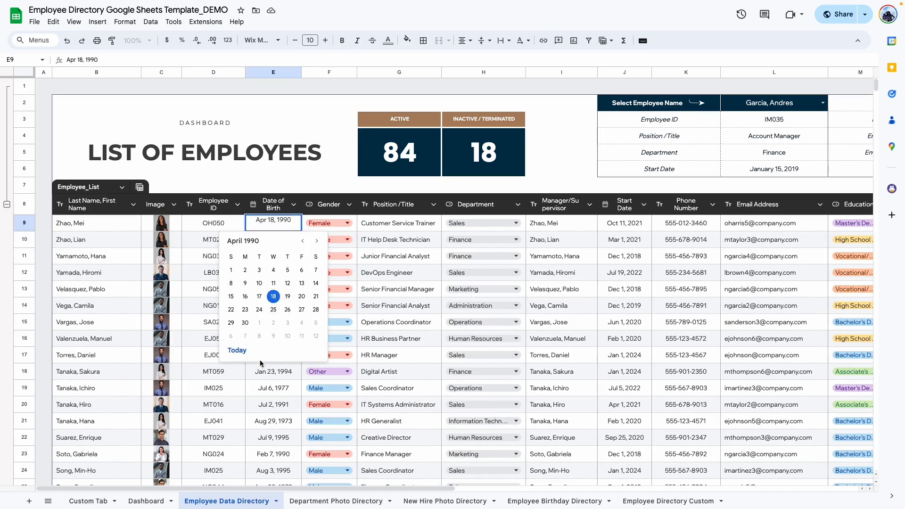
pyautogui.click(282, 391)
pyautogui.click(271, 225)
pyautogui.doubleClick(271, 225)
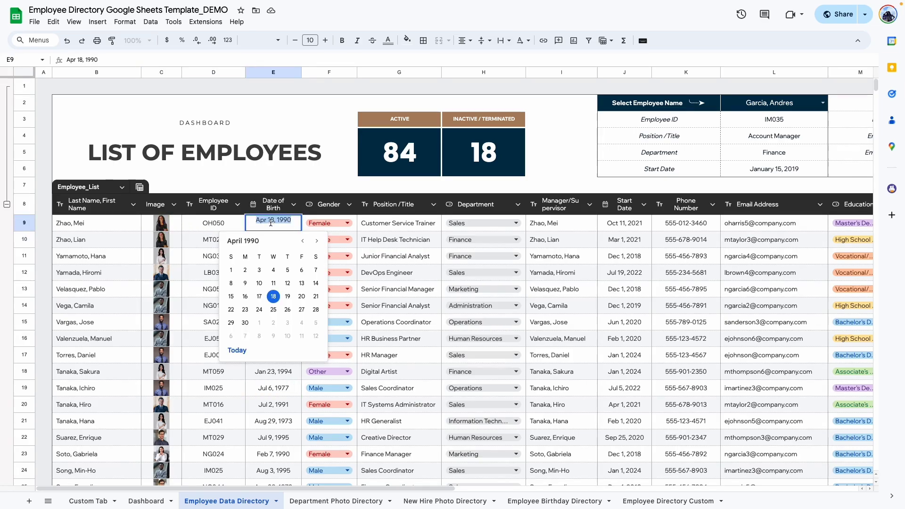
pyautogui.click(202, 234)
pyautogui.press('Down')
pyautogui.press('Right')
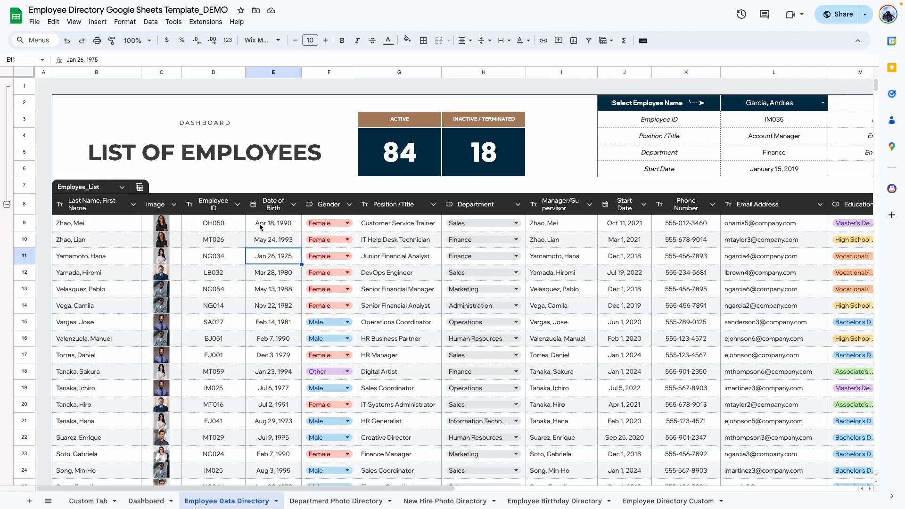
pyautogui.press('Down')
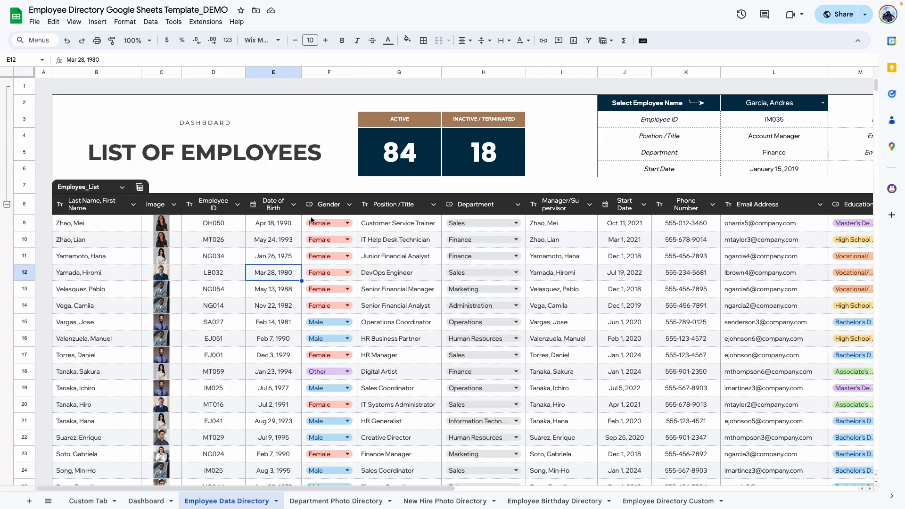
# Step: Review the Gender dropdown options and validation rules from cell F9, and look over the Position/Title cells G9 to G11
pyautogui.click(347, 223)
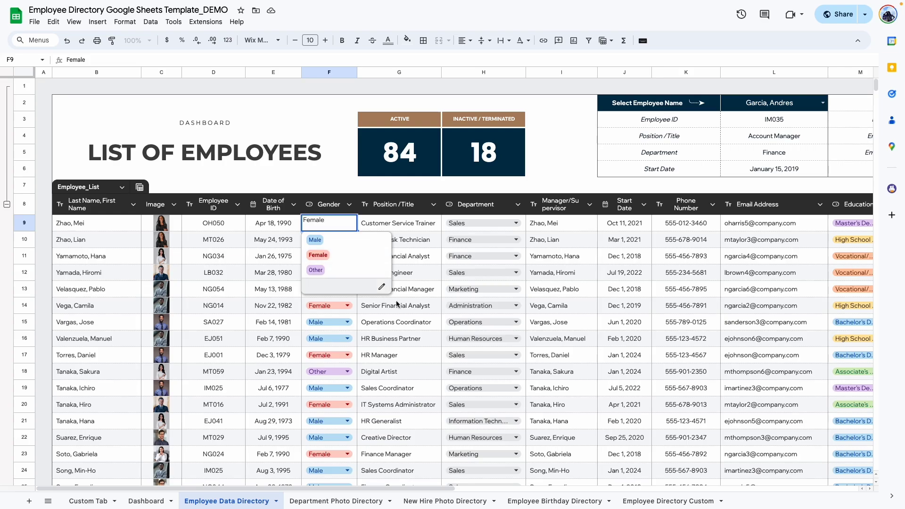
pyautogui.click(382, 287)
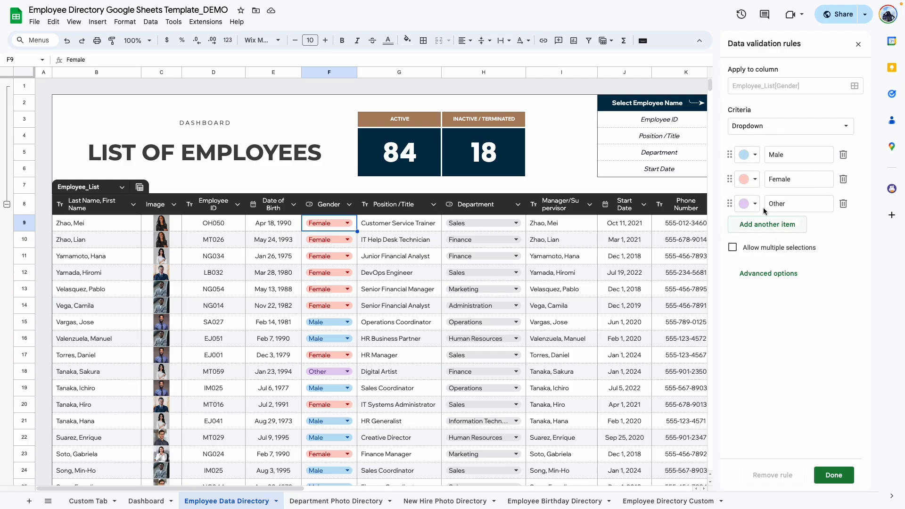
pyautogui.click(397, 226)
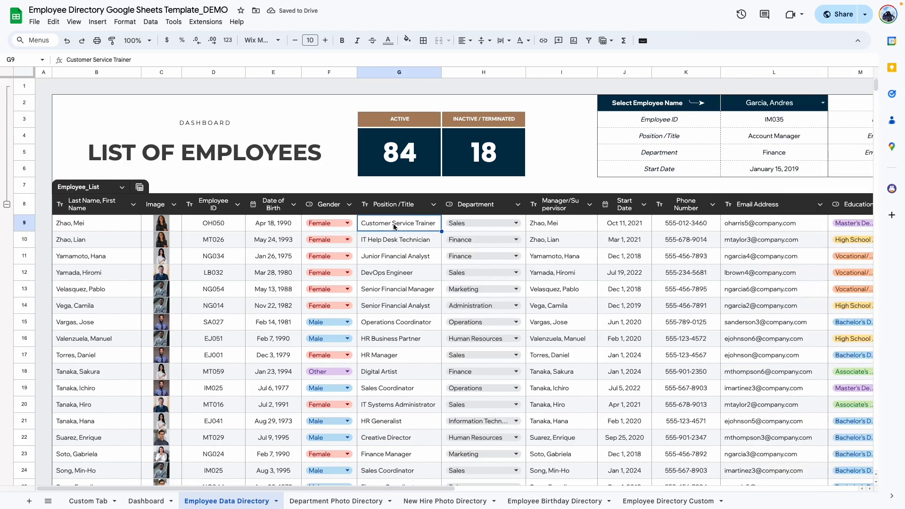
pyautogui.doubleClick(397, 230)
pyautogui.click(395, 250)
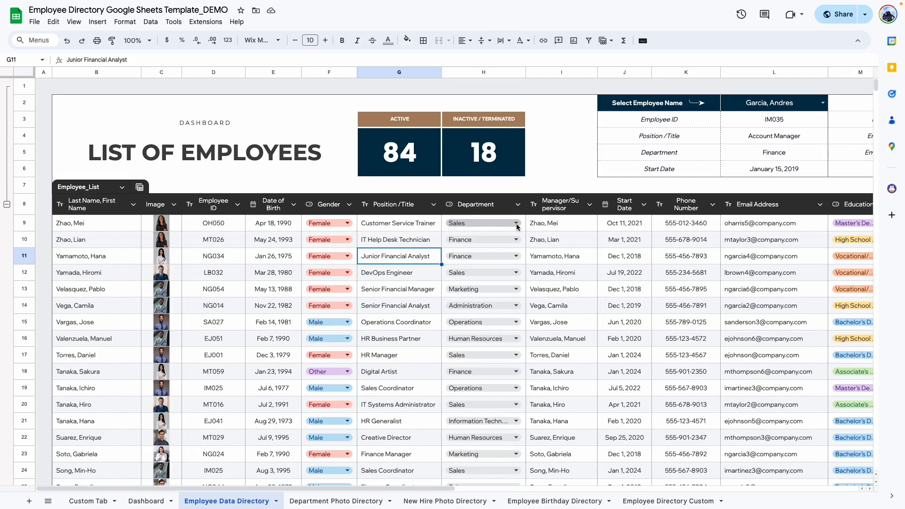
# Step: Compare the Department list in E6:E12 of the Custom Tab with the Department dropdown options in H9 of the Employee Data Directory
pyautogui.click(82, 503)
pyautogui.moveTo(282, 186); pyautogui.dragTo(266, 284)
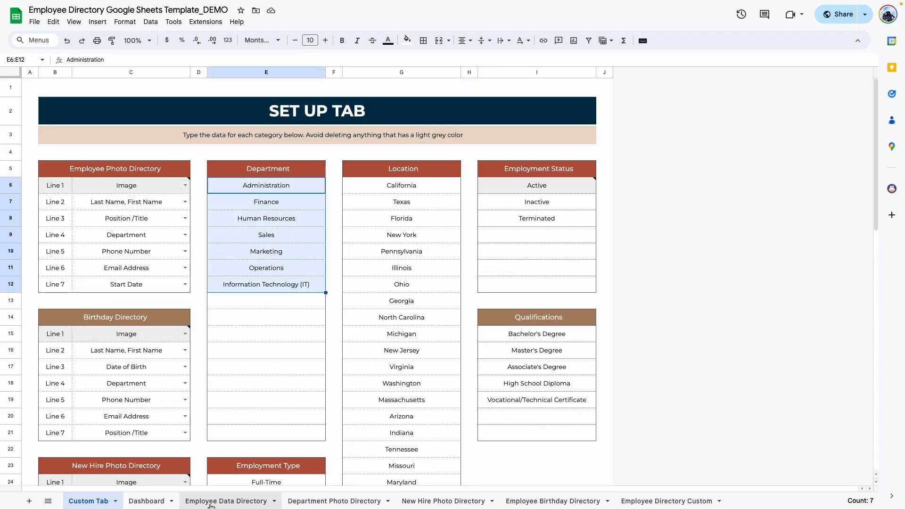
pyautogui.click(211, 504)
pyautogui.click(516, 223)
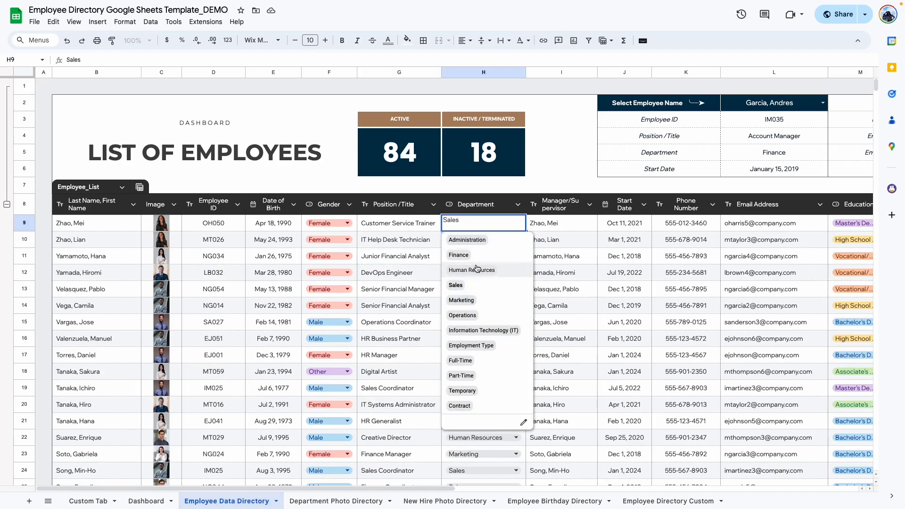
pyautogui.press('Escape')
pyautogui.hotkey('ctrl', 'shift', 'Down')
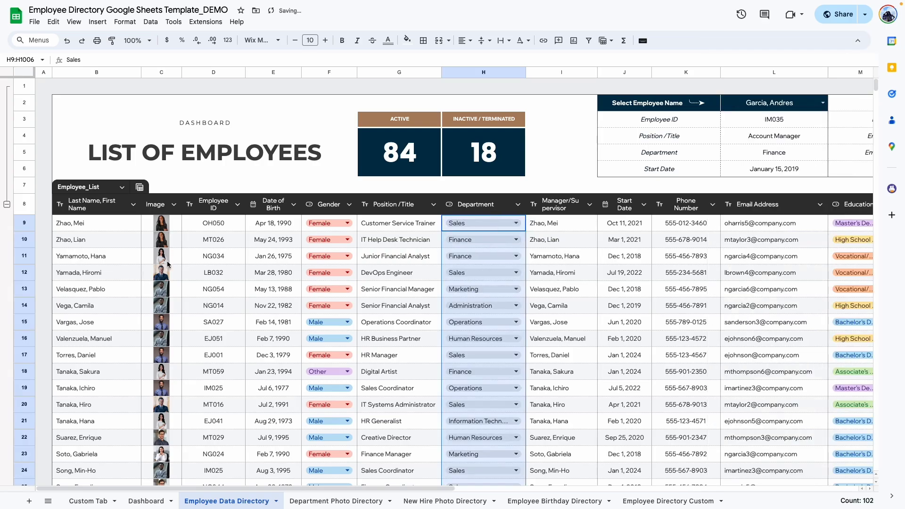
# Step: Add ABC as a new department in cell E13 of the Custom Tab's Department list
pyautogui.click(87, 502)
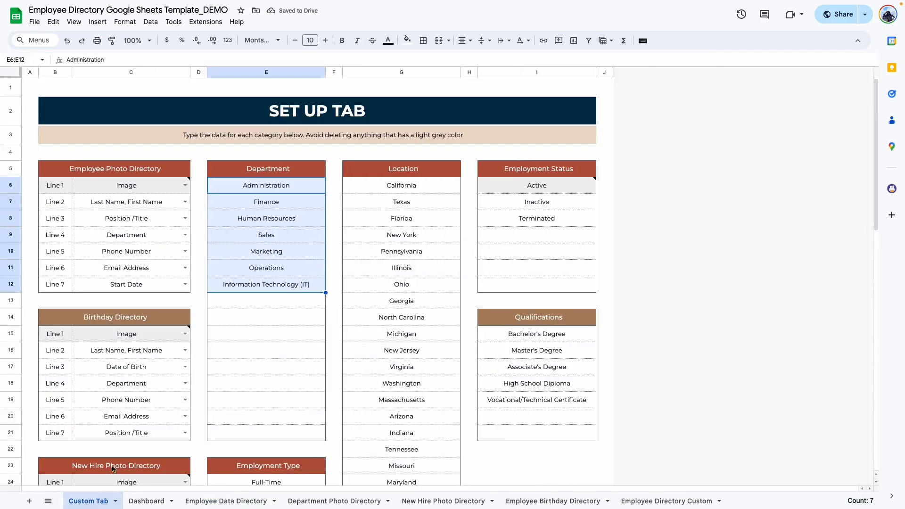
pyautogui.click(295, 304)
pyautogui.doubleClick(293, 300)
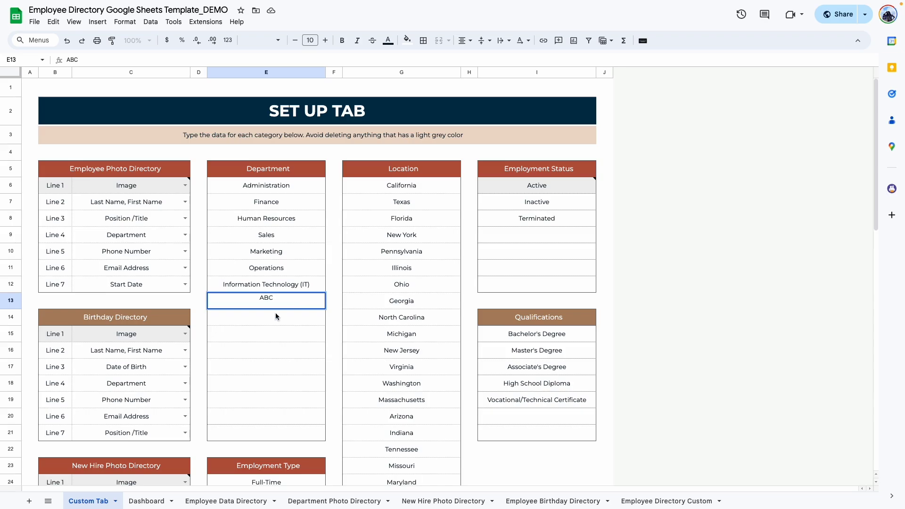
pyautogui.click(285, 352)
# Step: Set the department of the row 9 employee in the Employee Data Directory to ABC
pyautogui.click(224, 501)
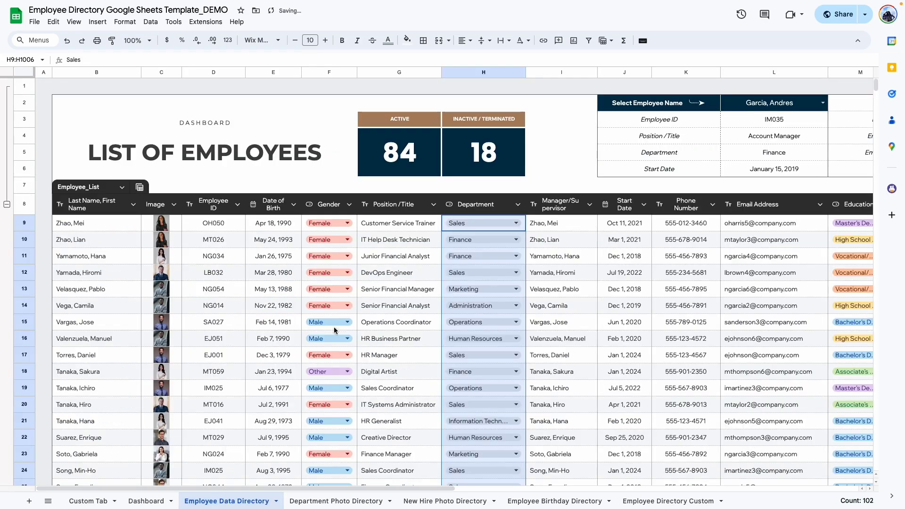
pyautogui.click(517, 223)
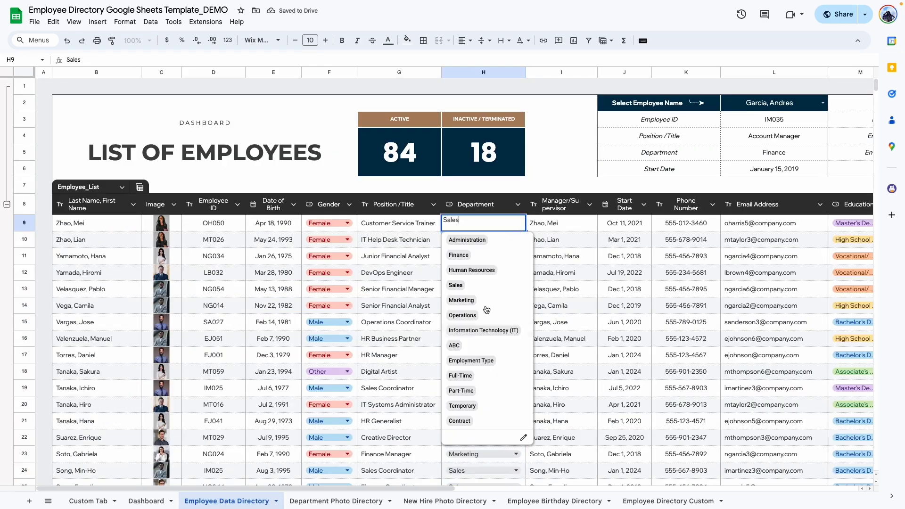
pyautogui.click(471, 346)
# Step: Go through the names in the Manager/Supervisor column from row 9 to row 12
pyautogui.click(568, 230)
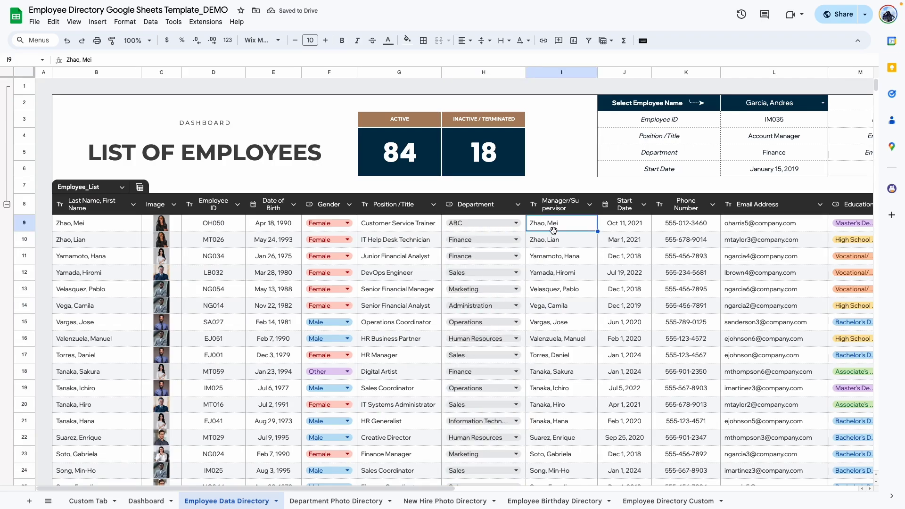
pyautogui.press('Down')
pyautogui.press('Down')
pyautogui.press('Down')
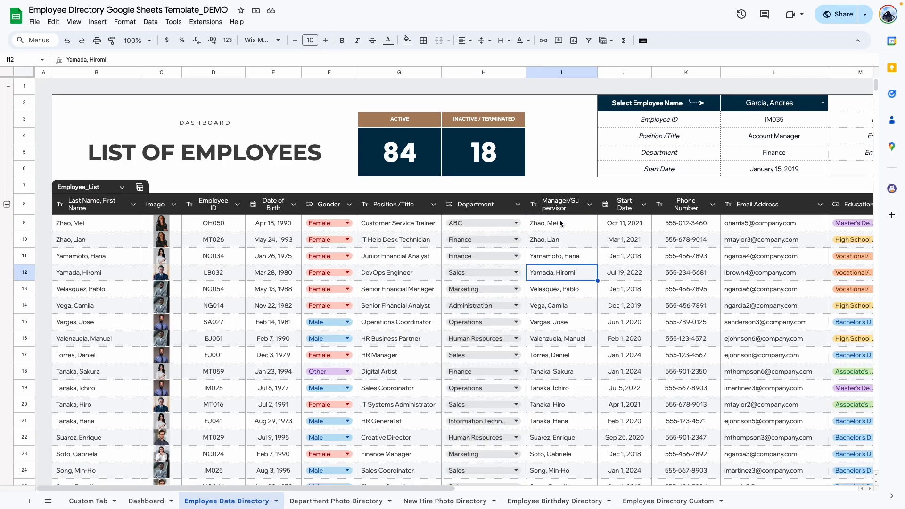
pyautogui.click(561, 223)
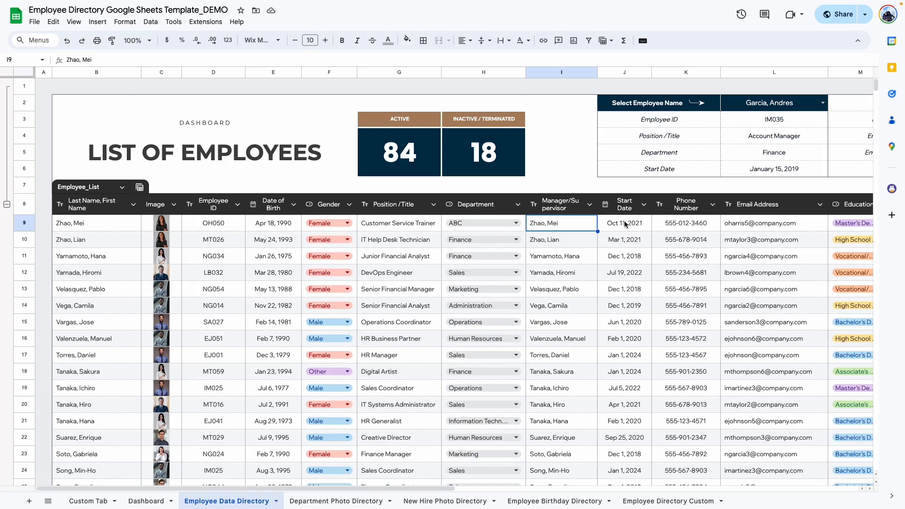
# Step: Look over the Phone Number and Email Address cells of row 9 and bring the remaining employee columns into view
pyautogui.moveTo(46, 231)
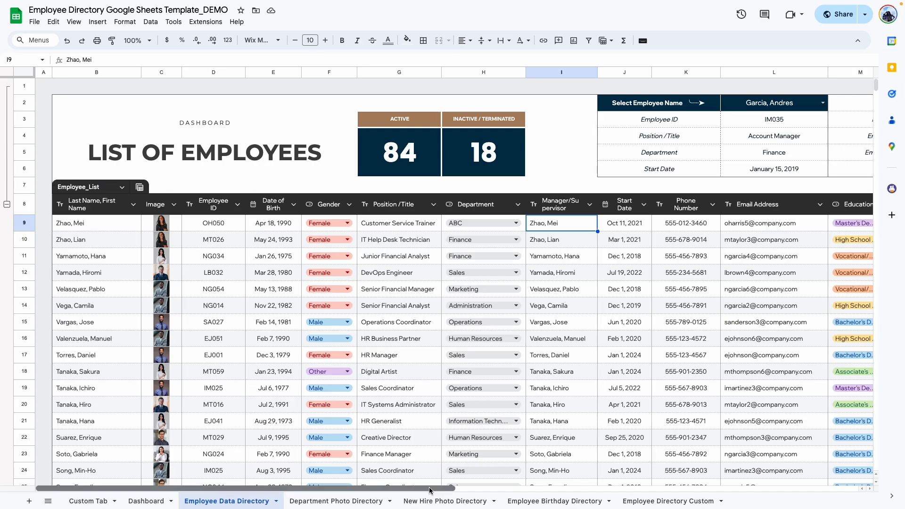
pyautogui.moveTo(438, 489); pyautogui.dragTo(649, 489)
pyautogui.click(273, 231)
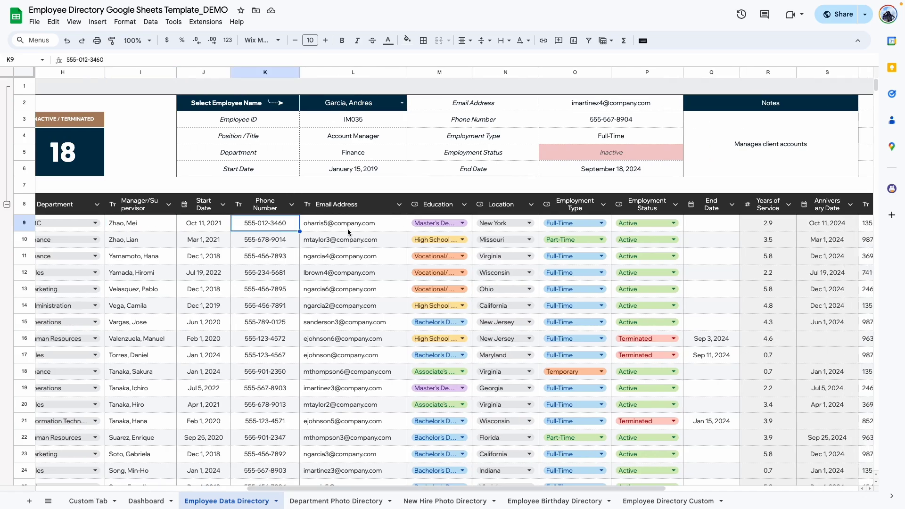
pyautogui.click(348, 228)
pyautogui.moveTo(488, 491); pyautogui.dragTo(608, 491)
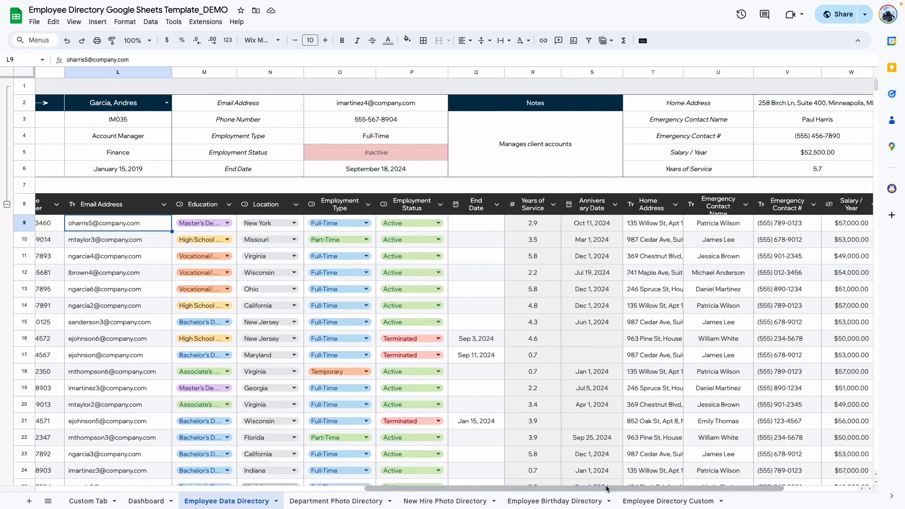
# Step: Review the Education dropdown and its validation rules from M9, and compare them with the Custom Tab's Qualifications list
pyautogui.click(227, 224)
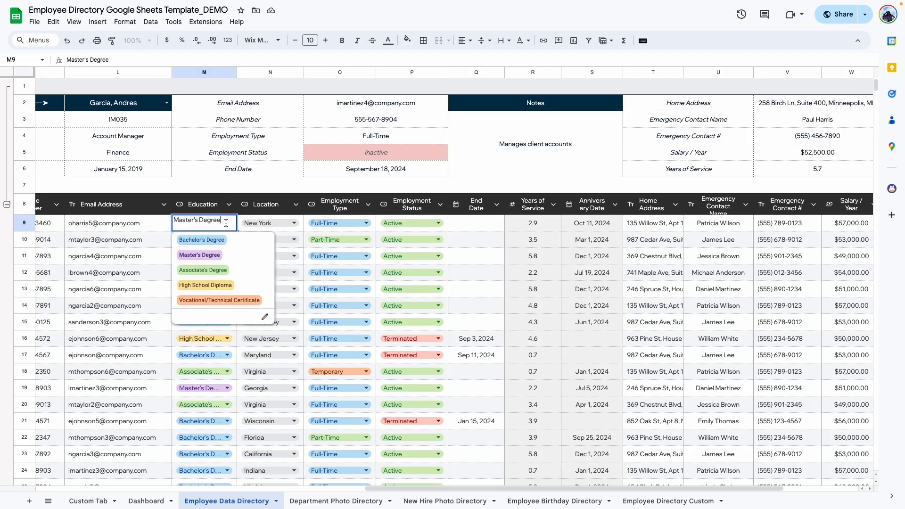
pyautogui.click(264, 319)
pyautogui.click(833, 475)
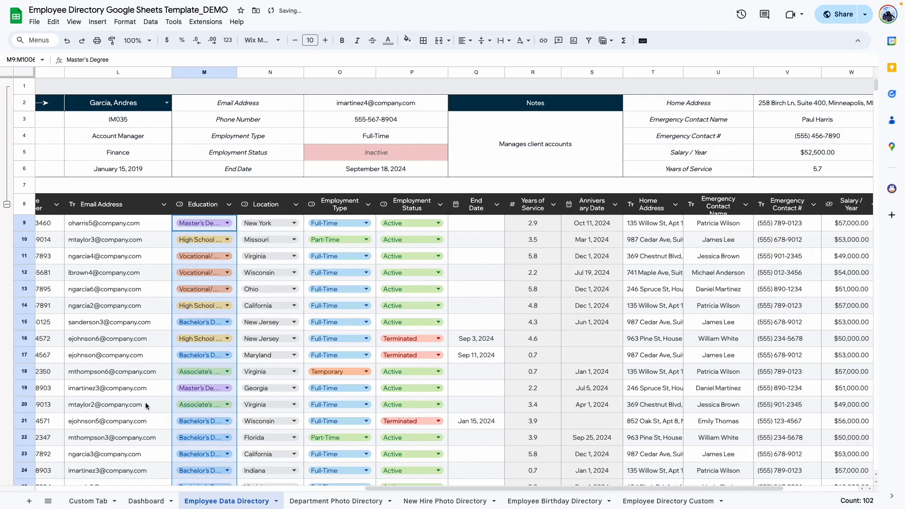
pyautogui.click(86, 501)
pyautogui.moveTo(556, 338); pyautogui.dragTo(561, 417)
pyautogui.click(226, 501)
# Step: Look at the Location column, the Employment Status options in P9, and the End Date column
pyautogui.click(253, 202)
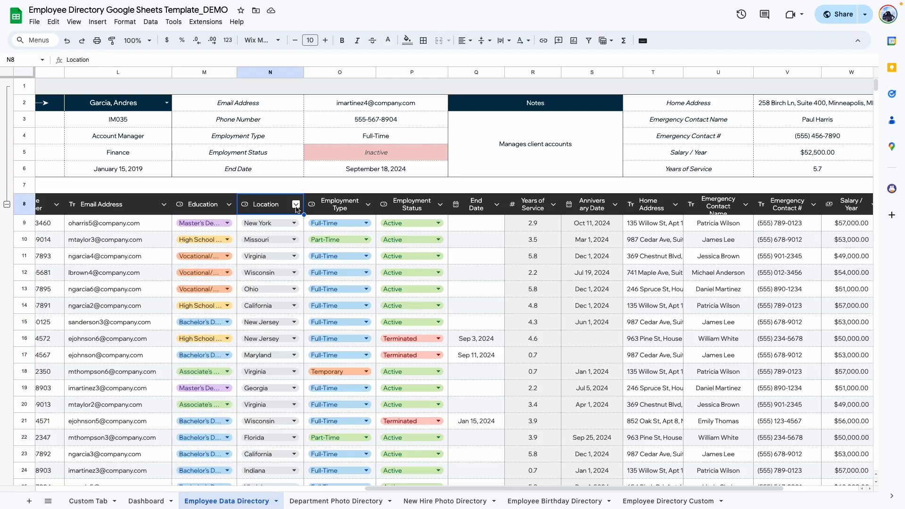
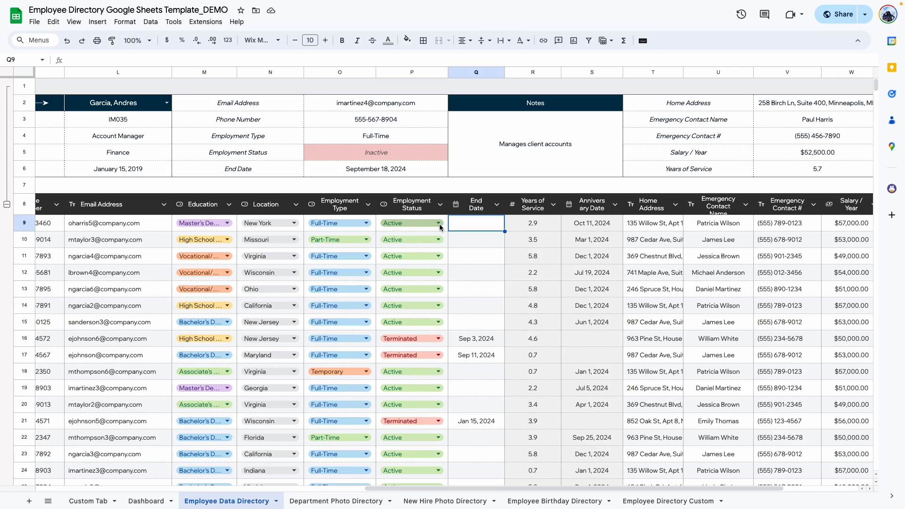
pyautogui.click(439, 227)
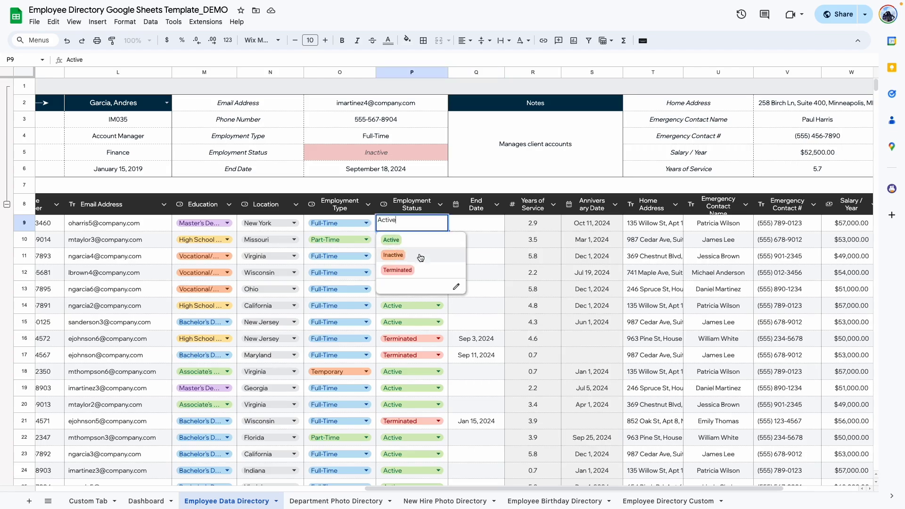
pyautogui.click(492, 247)
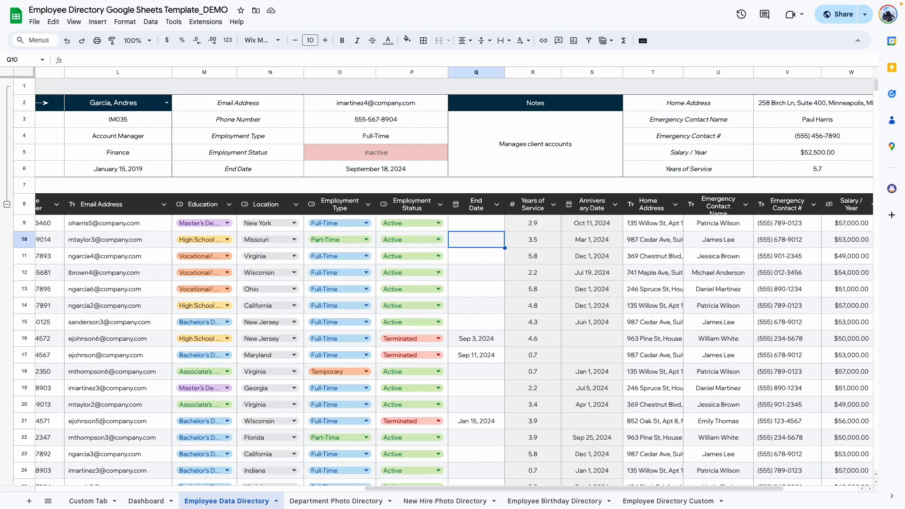
# Step: In the Custom Tab's Employment Status list, rename the Inactive entry to "Not active"
pyautogui.click(88, 500)
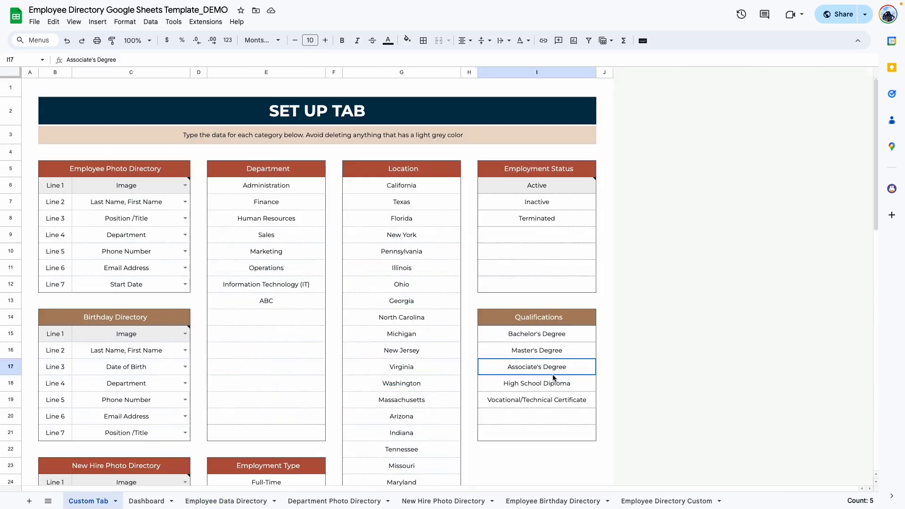
pyautogui.click(557, 206)
pyautogui.doubleClick(556, 206)
pyautogui.doubleClick(542, 202)
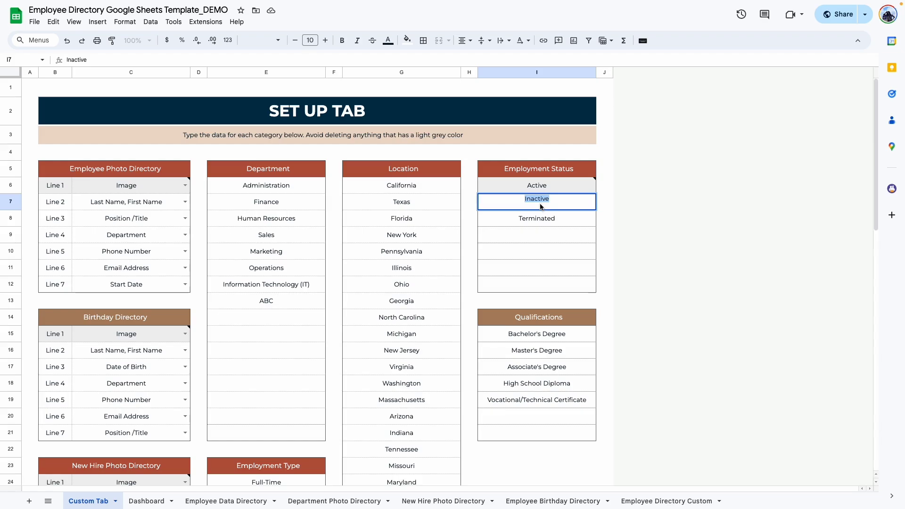
pyautogui.write('Not active')
pyautogui.press('Return')
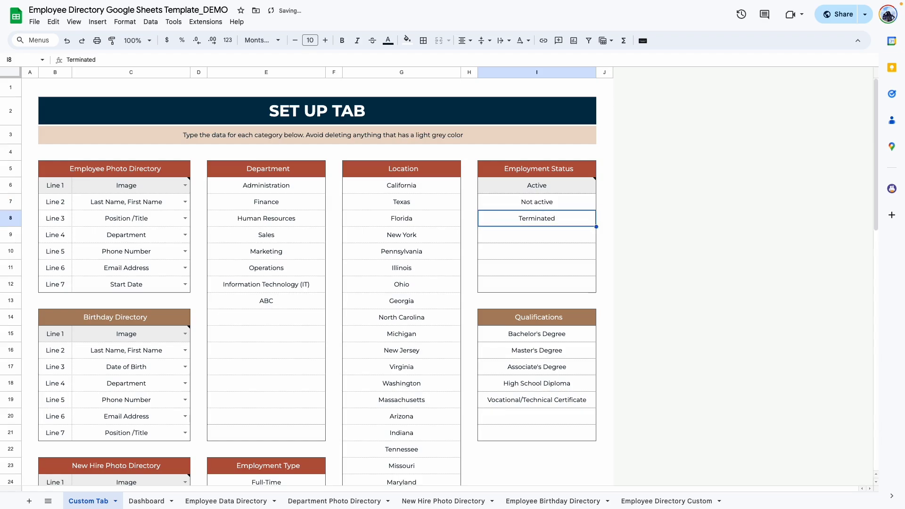
# Step: In the Employee Data Directory, set the invalid Employment Status in P50 to Not active
pyautogui.click(226, 501)
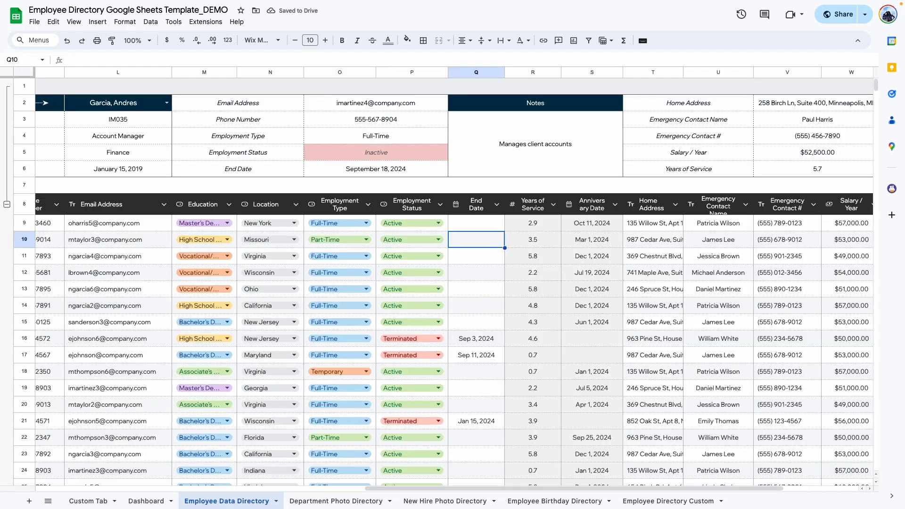
pyautogui.scroll(-5, 491, 349)
pyautogui.scroll(-4, 491, 348)
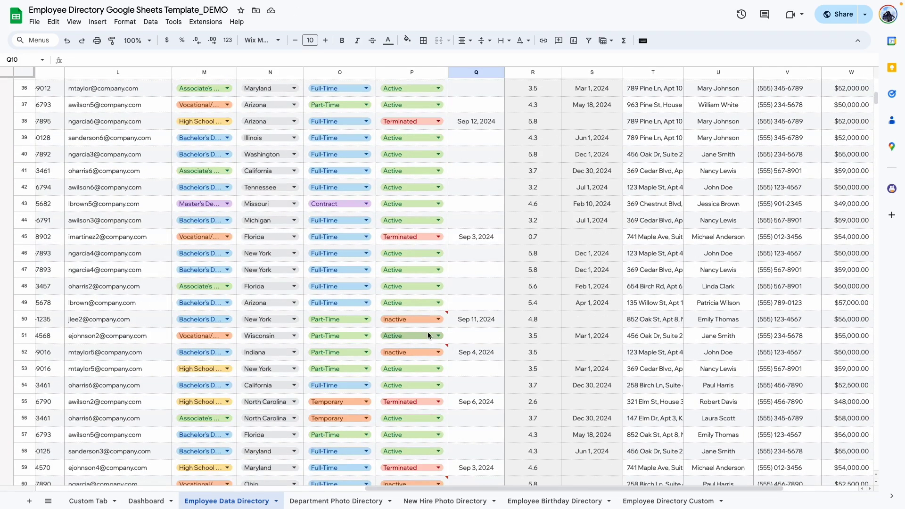
pyautogui.moveTo(448, 315)
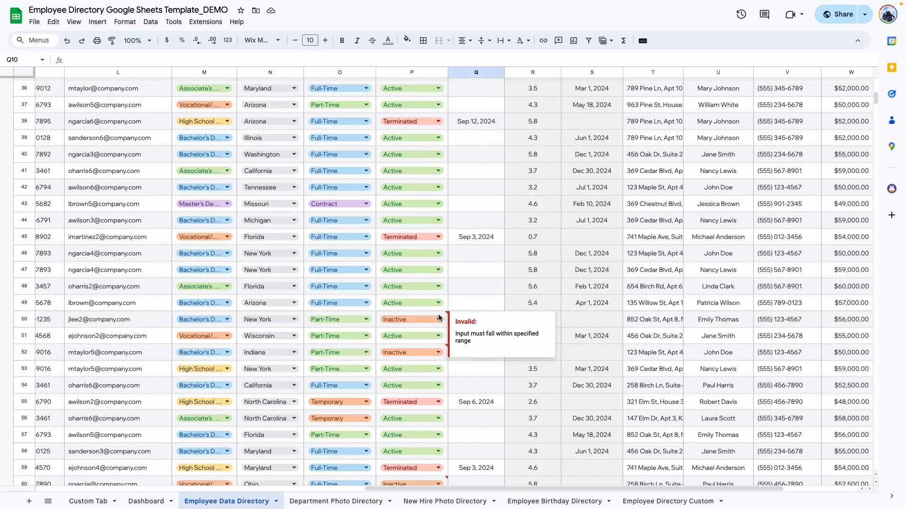
pyautogui.click(438, 320)
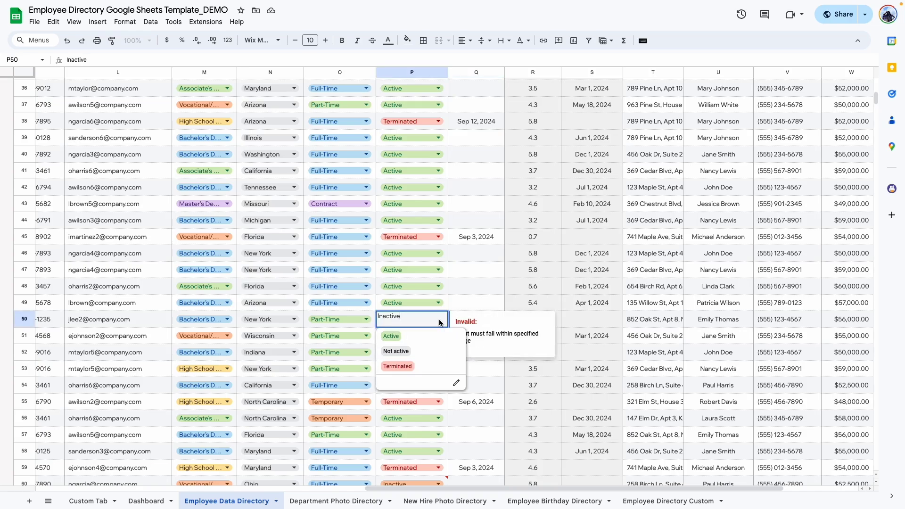
pyautogui.click(401, 353)
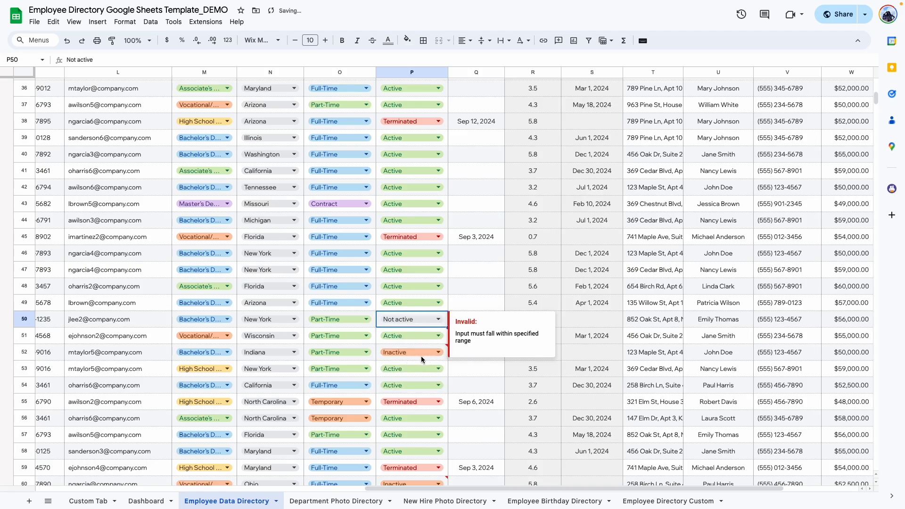
# Step: Color the Not active option light orange in the Employment Status column's data validation rules
pyautogui.scroll(10, 430, 320)
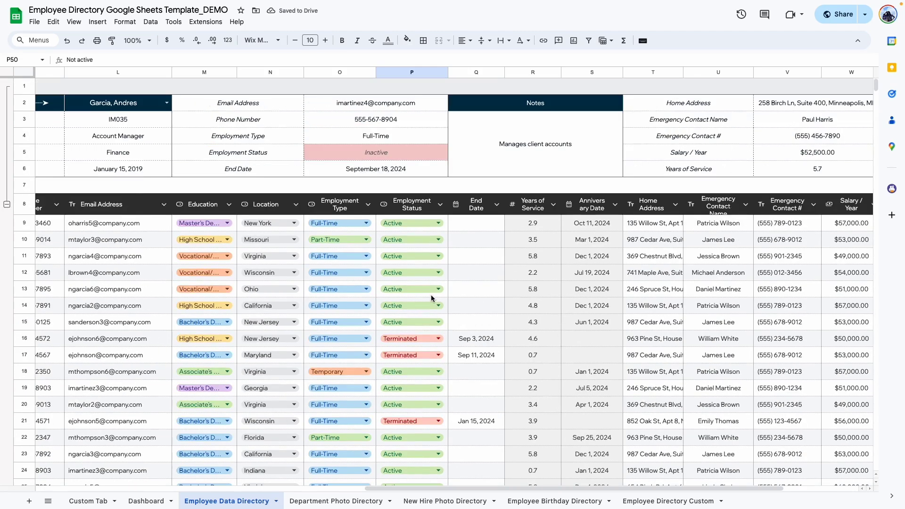
pyautogui.click(438, 225)
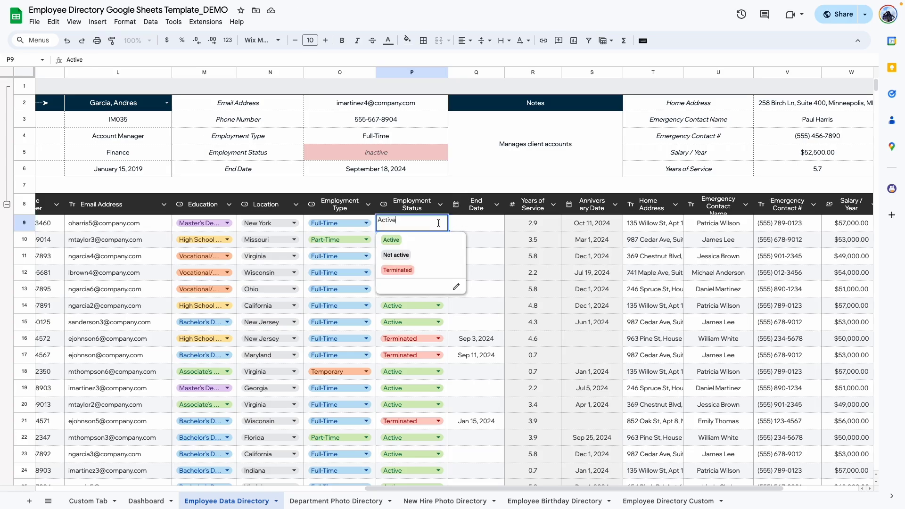
pyautogui.click(455, 289)
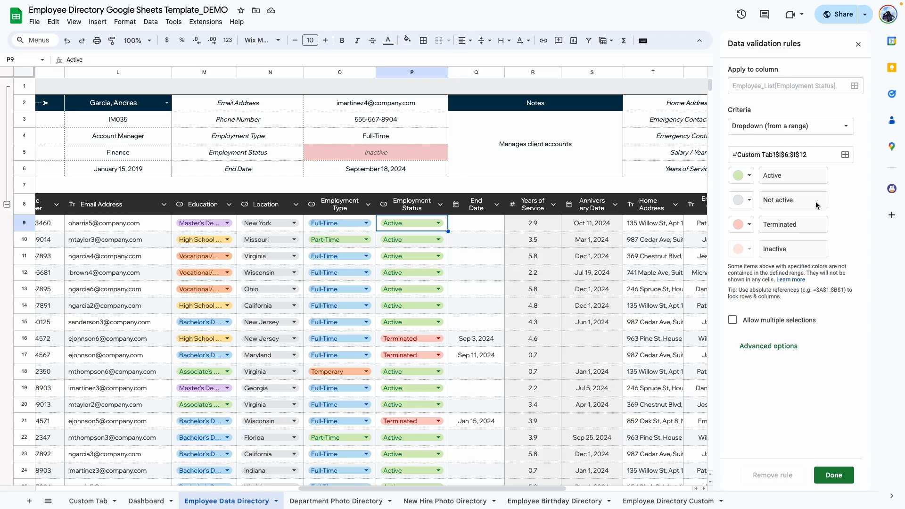
pyautogui.click(749, 200)
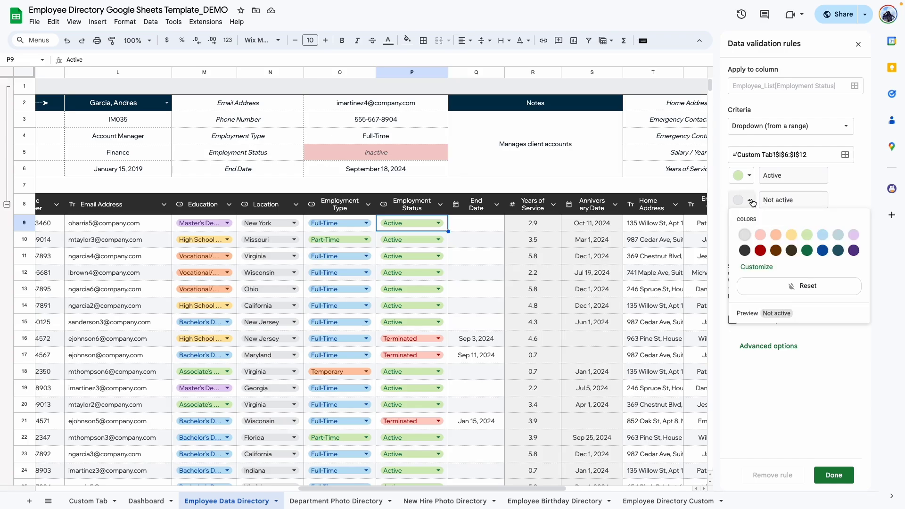
pyautogui.click(777, 234)
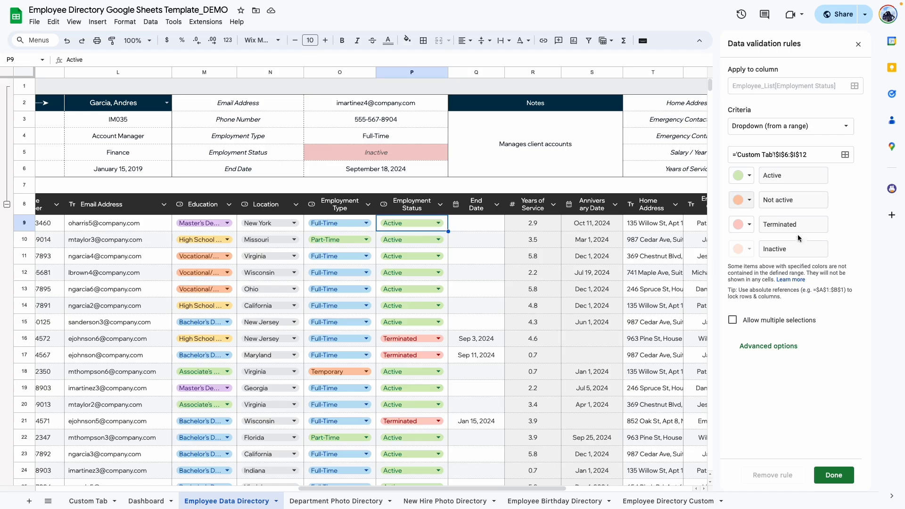
pyautogui.click(833, 475)
pyautogui.click(492, 328)
# Step: Set the invalid Employment Status entries in P52 and P60 to Not active
pyautogui.scroll(-5, 491, 329)
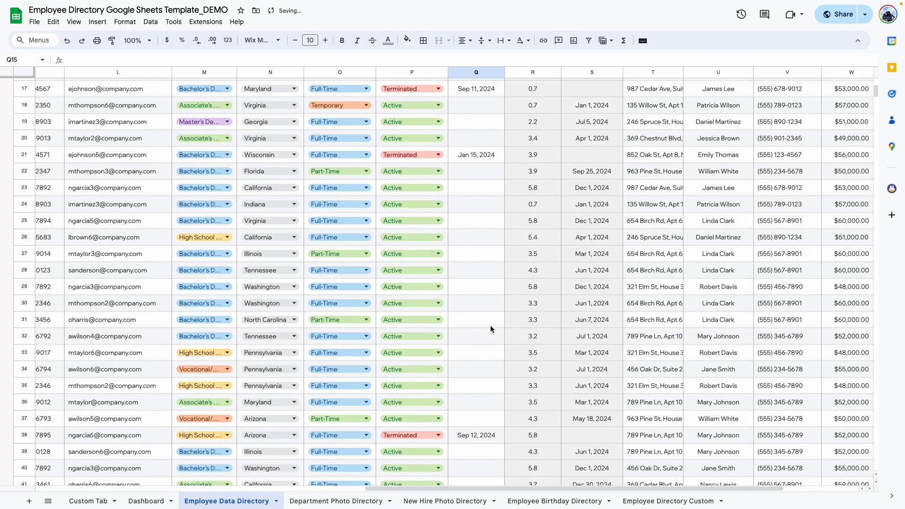
pyautogui.scroll(-8, 490, 329)
pyautogui.click(438, 266)
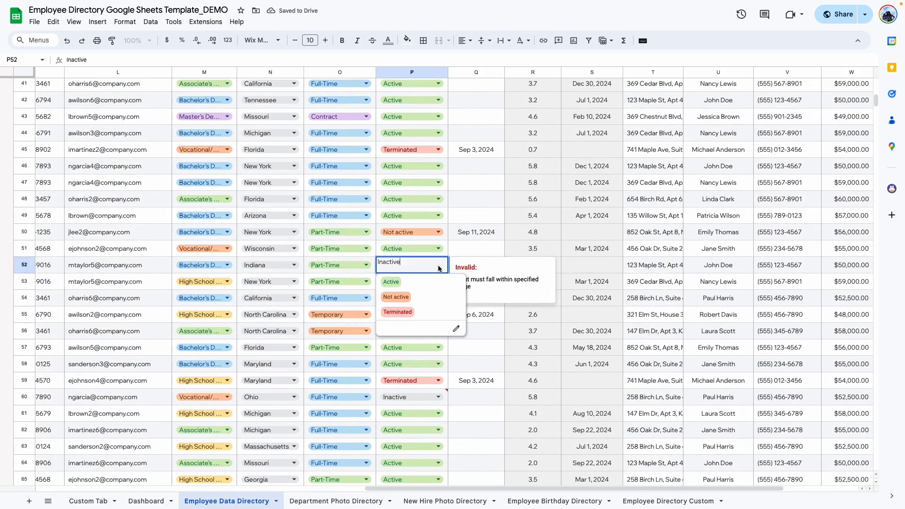
pyautogui.click(396, 297)
pyautogui.click(477, 331)
pyautogui.scroll(-1, 479, 346)
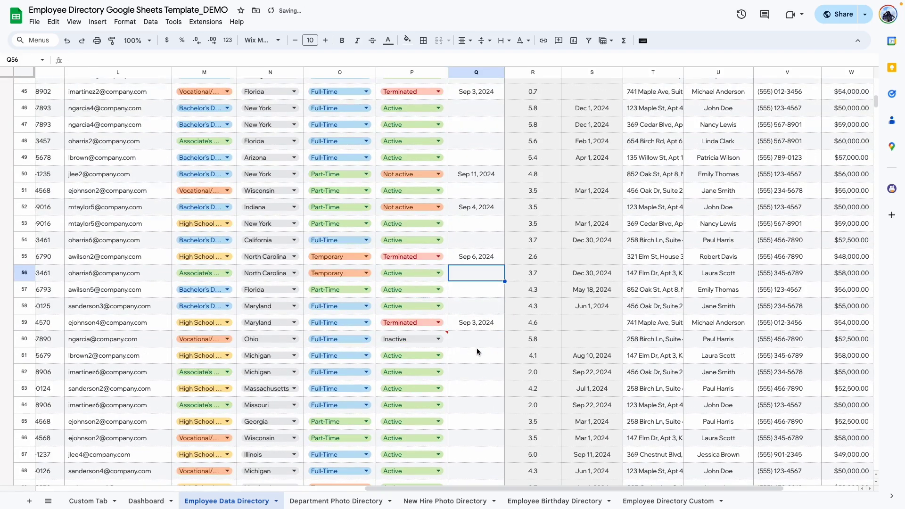
pyautogui.click(438, 339)
pyautogui.click(395, 375)
pyautogui.click(500, 425)
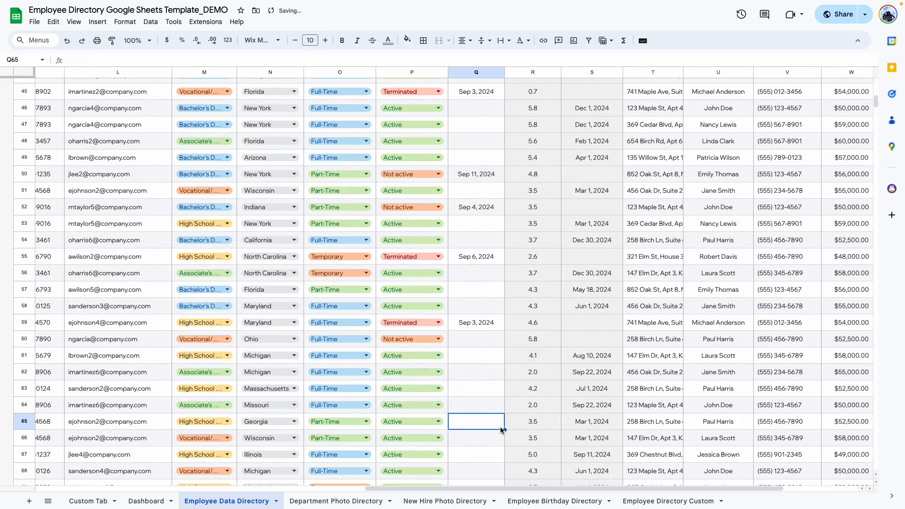
# Step: Review the Employment Type column's data validation rules from O9 and the color choices for the Full-Time option
pyautogui.scroll(-6, 422, 332)
pyautogui.scroll(20, 425, 325)
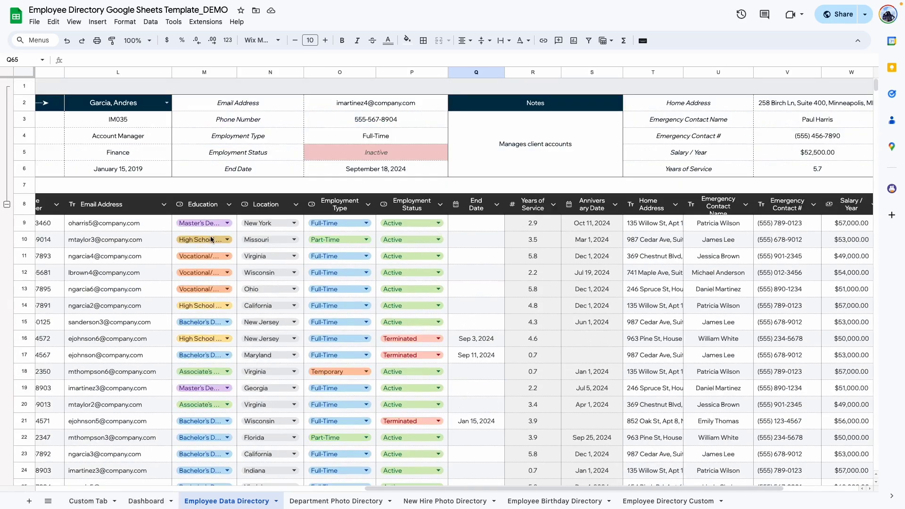
pyautogui.click(332, 223)
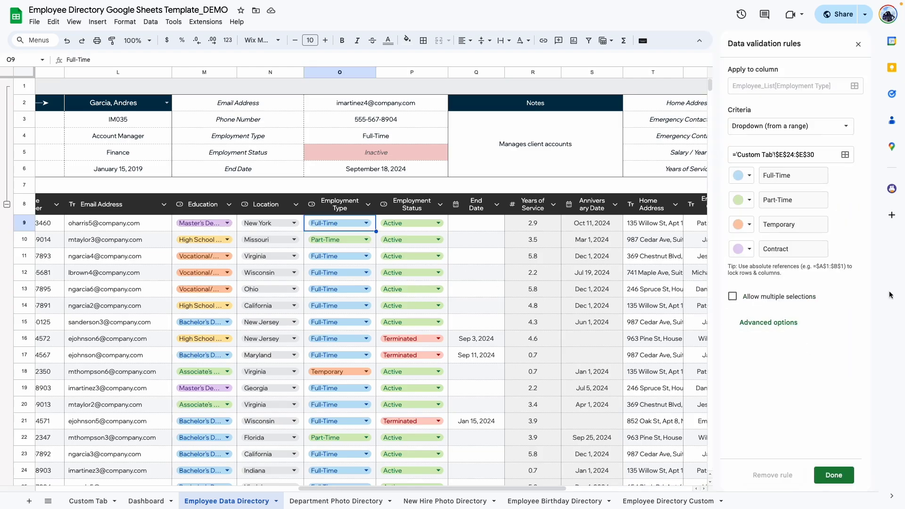
pyautogui.click(744, 176)
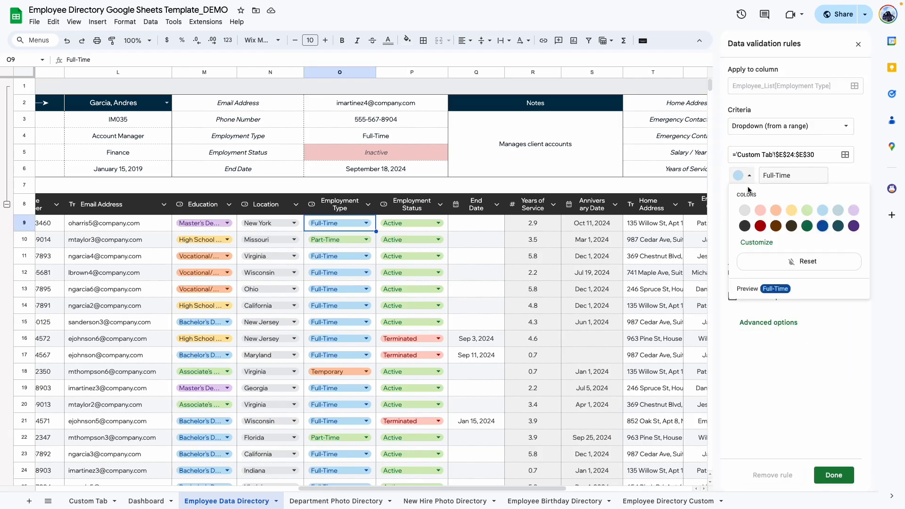
pyautogui.click(847, 209)
pyautogui.click(834, 475)
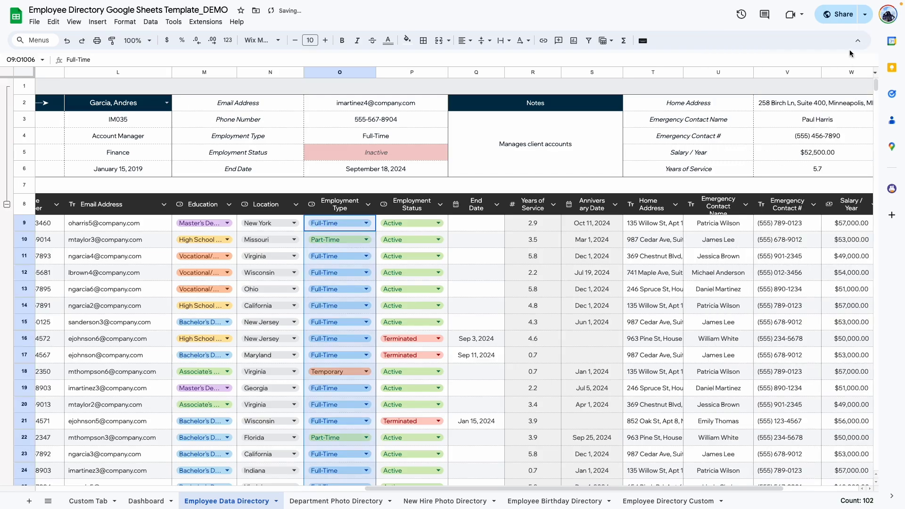
# Step: Look at the End Date cells Q9, Q16 and Q17 and the Years of Service column
pyautogui.click(473, 216)
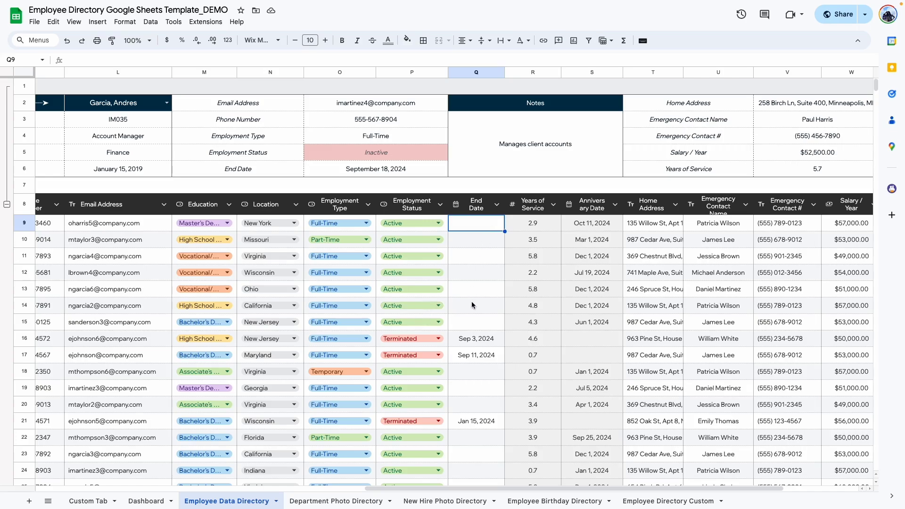
pyautogui.click(491, 340)
pyautogui.click(485, 354)
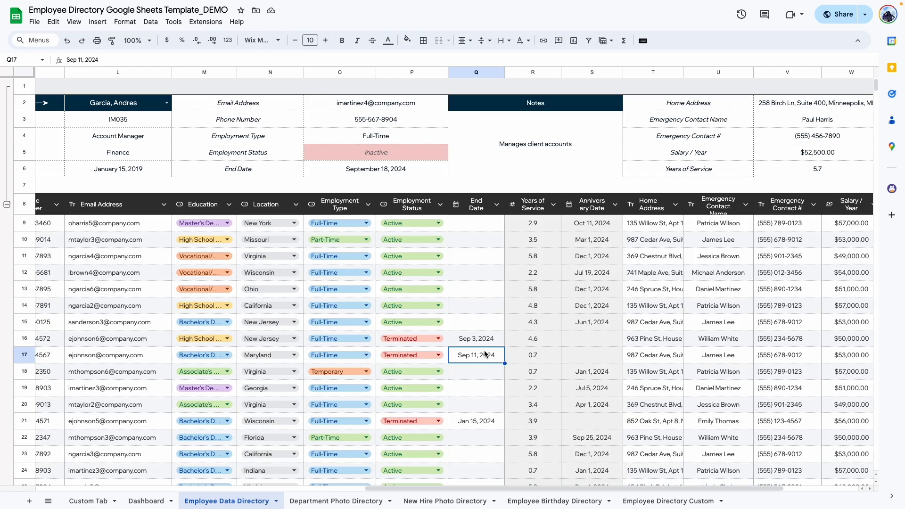
pyautogui.click(529, 361)
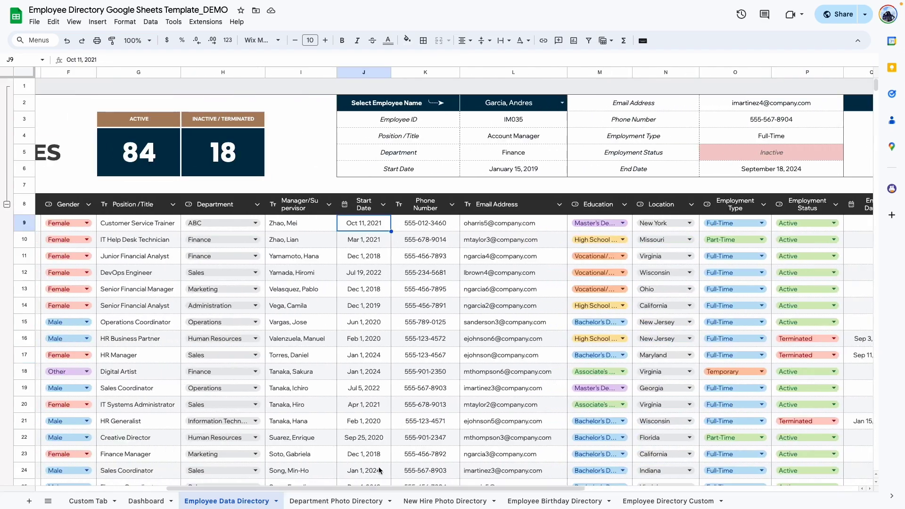
# Step: Change the Start Date in J9 to Sep 23, 2021
pyautogui.hscroll(5, 380, 488)
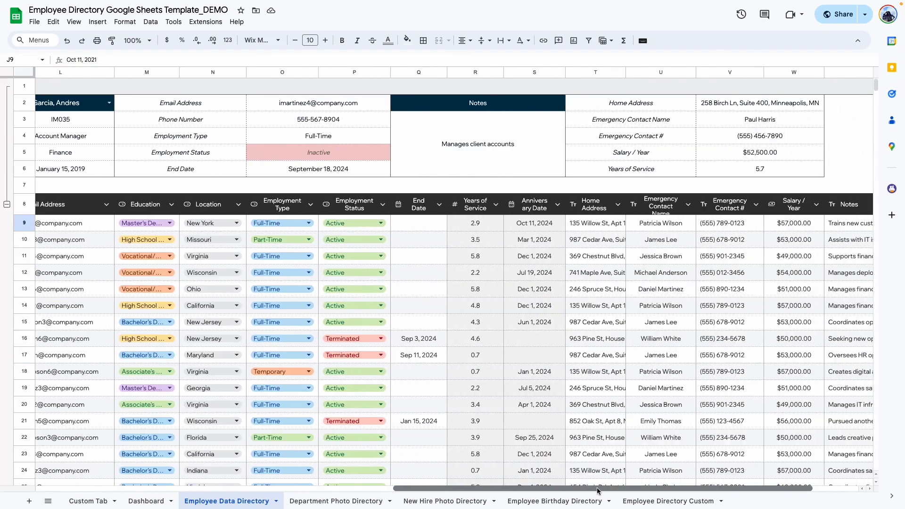
pyautogui.press('Return')
pyautogui.click(361, 309)
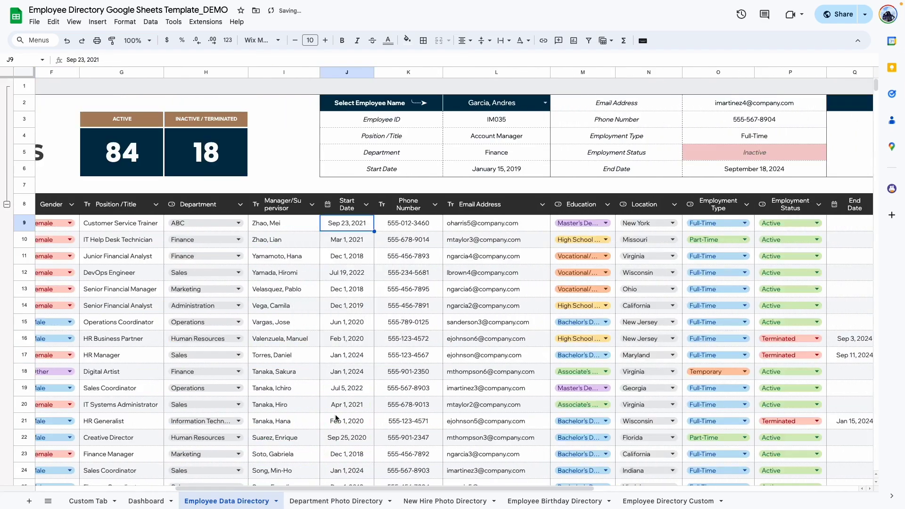
# Step: Set row 9's Employment Status to Terminated and its End Date to Sep 23, 2024
pyautogui.press('Right')
pyautogui.press('Right')
pyautogui.press('Right')
pyautogui.press('Right')
pyautogui.press('Right')
pyautogui.press('Right')
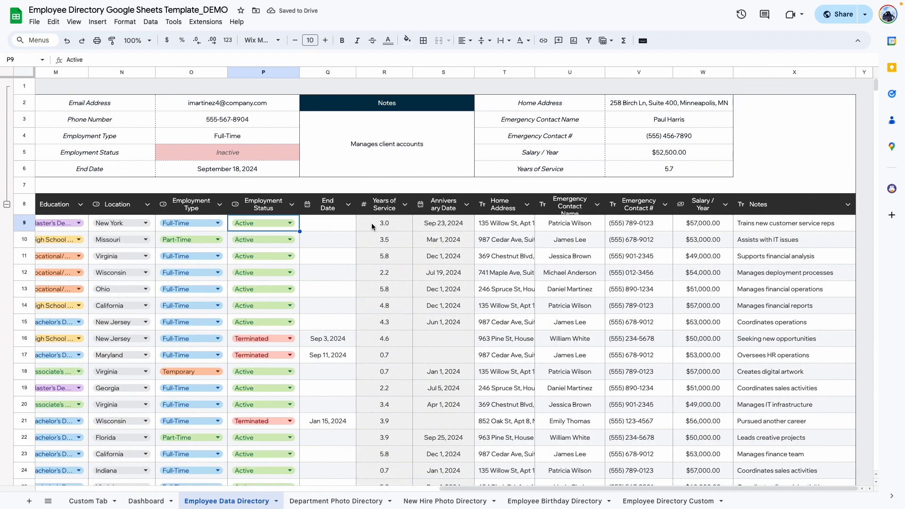
pyautogui.click(292, 225)
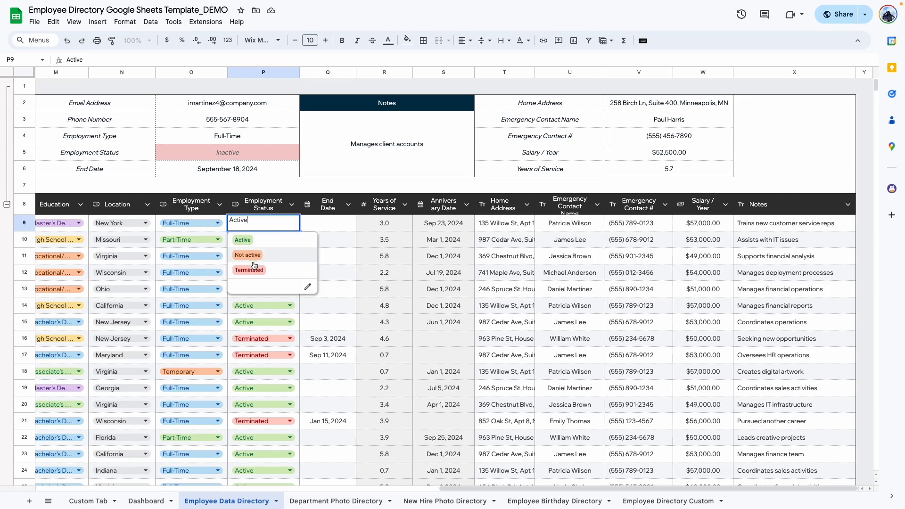
pyautogui.click(253, 270)
pyautogui.click(322, 225)
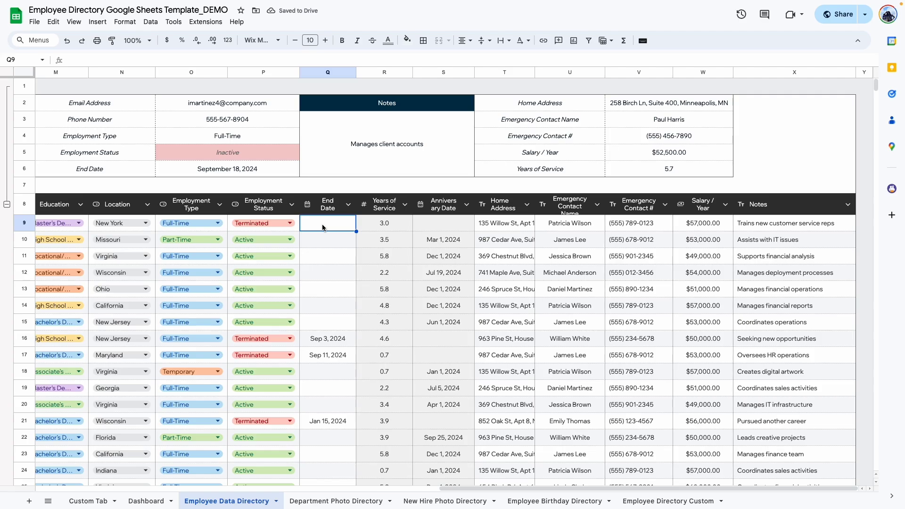
pyautogui.doubleClick(322, 227)
pyautogui.click(300, 352)
pyautogui.click(327, 257)
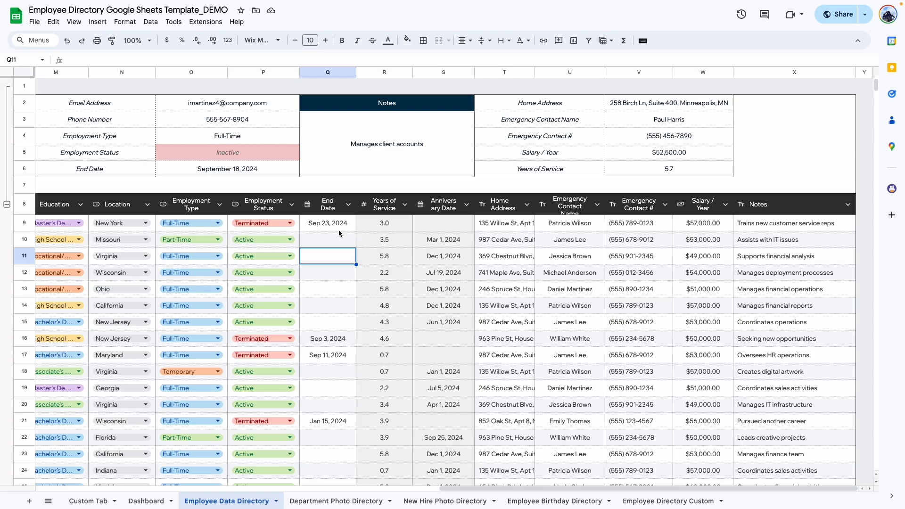
# Step: Change the End Date in Q9 to Jul 1, 2024
pyautogui.hotkey('ctrl', 'z')
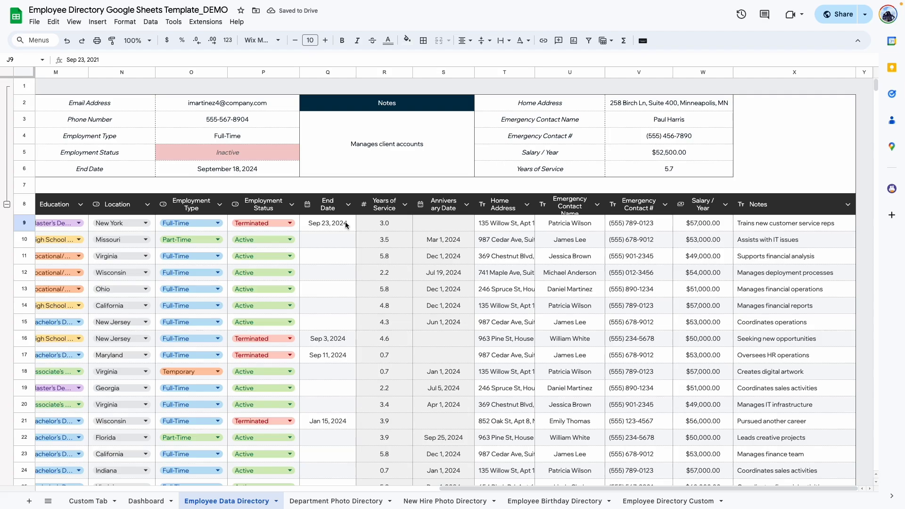
pyautogui.doubleClick(346, 224)
pyautogui.click(357, 241)
pyautogui.click(357, 241)
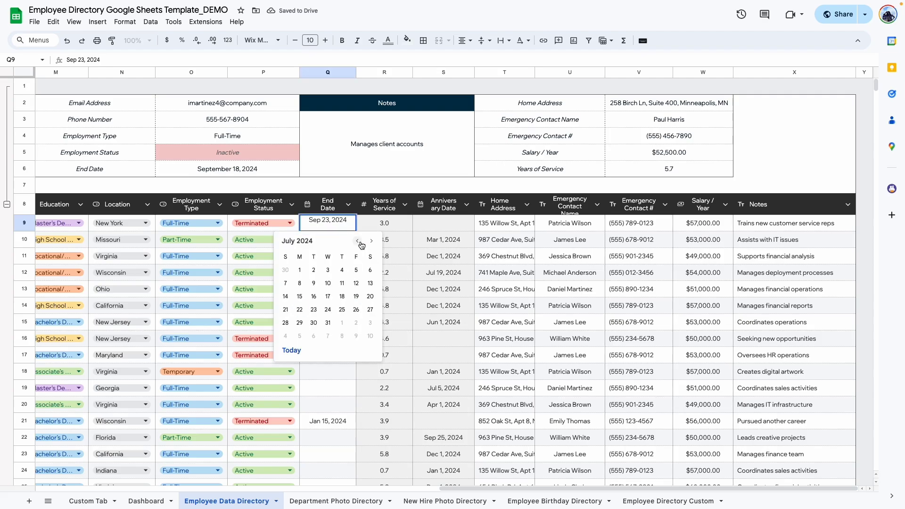
pyautogui.click(299, 269)
pyautogui.click(329, 250)
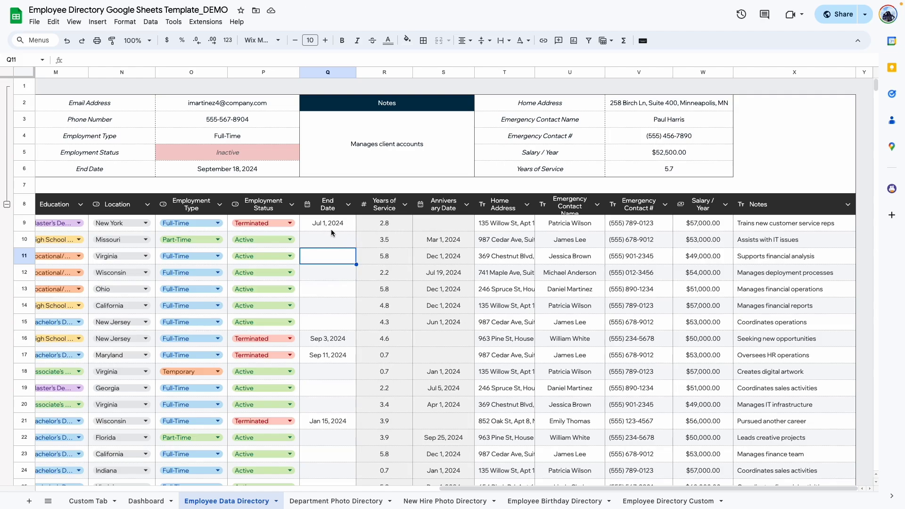
# Step: Set row 9's Employment Status back to Active and clear its End Date
pyautogui.click(289, 224)
pyautogui.click(256, 239)
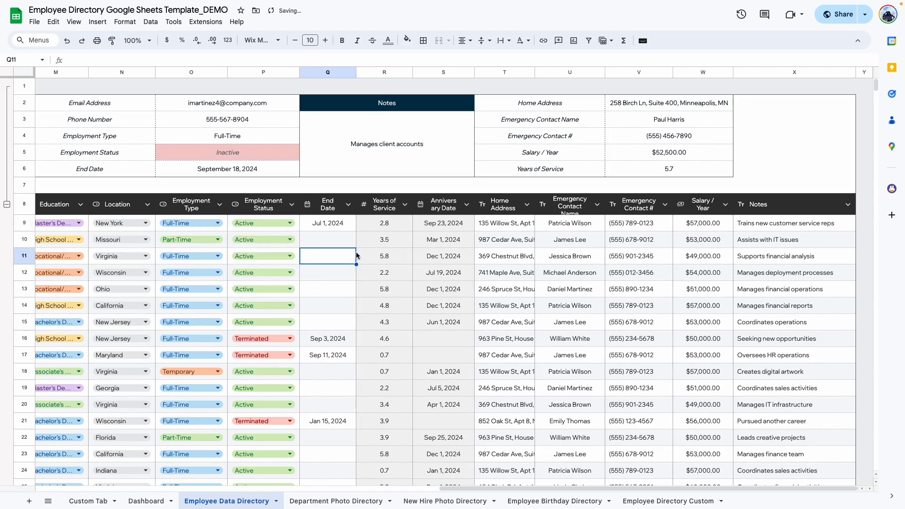
pyautogui.click(346, 228)
pyautogui.press('Delete')
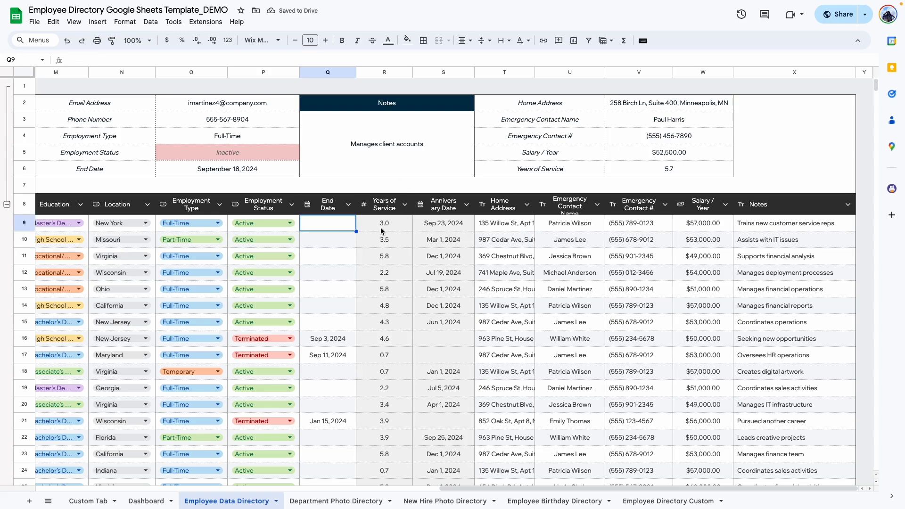
# Step: Examine the calculated Years of Service and Anniversary Date columns, including the formulas in R9 and S9
pyautogui.click(398, 228)
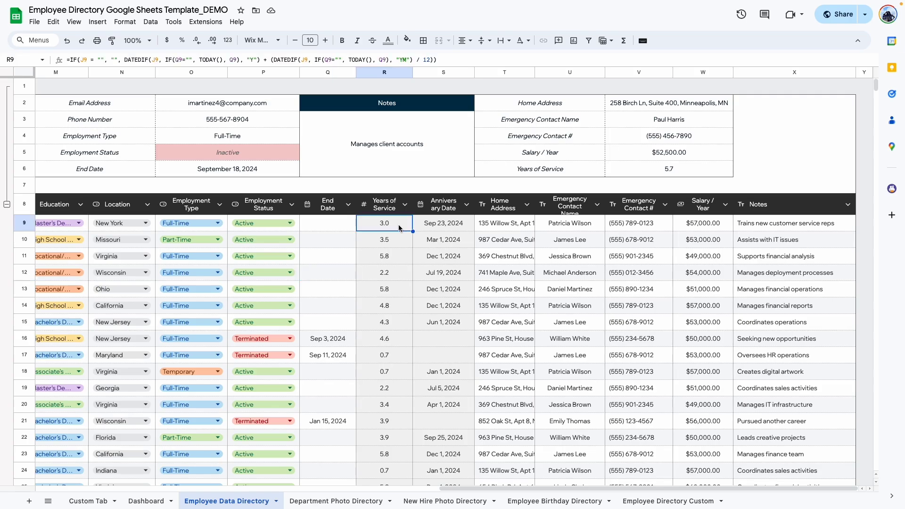
pyautogui.click(454, 223)
pyautogui.moveTo(375, 223); pyautogui.dragTo(440, 355)
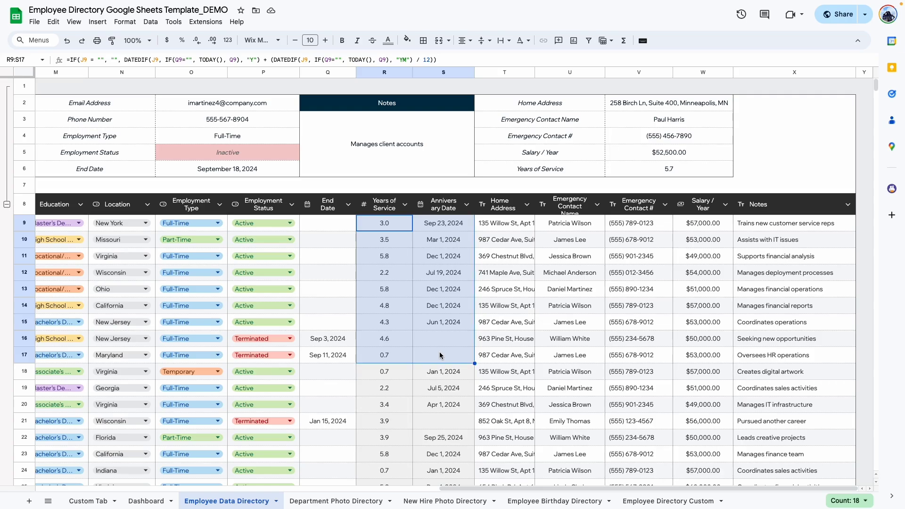
pyautogui.click(325, 249)
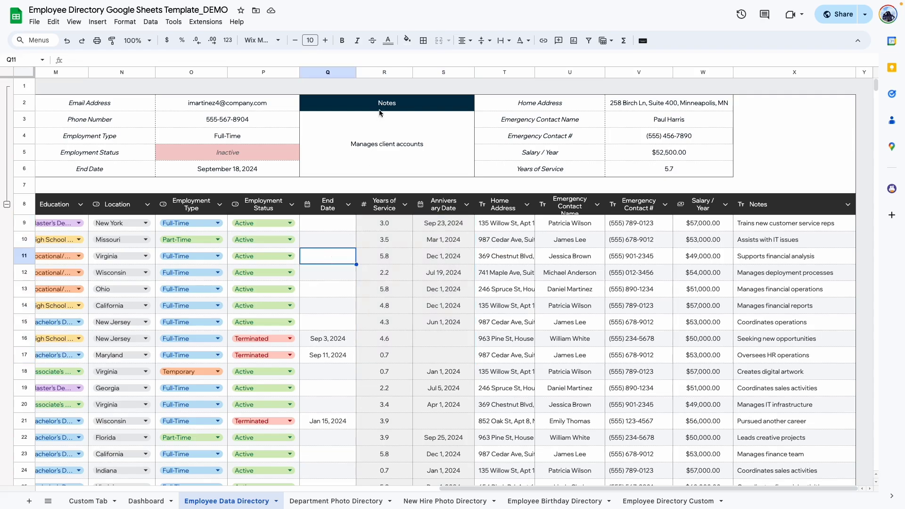
pyautogui.click(443, 224)
pyautogui.hscroll(-2, 319, 249)
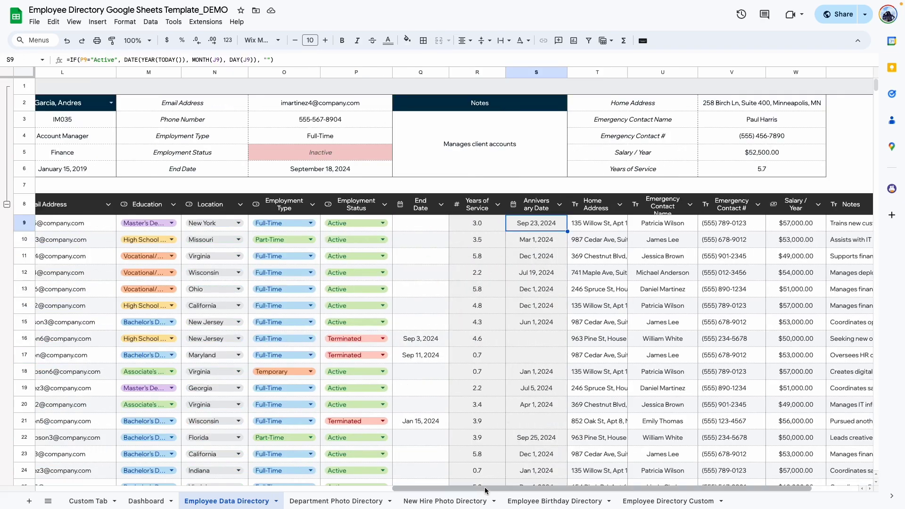
# Step: Review row 9's Home Address, Emergency Contact and Salary / Year columns
pyautogui.moveTo(485, 490); pyautogui.dragTo(532, 490)
pyautogui.click(499, 227)
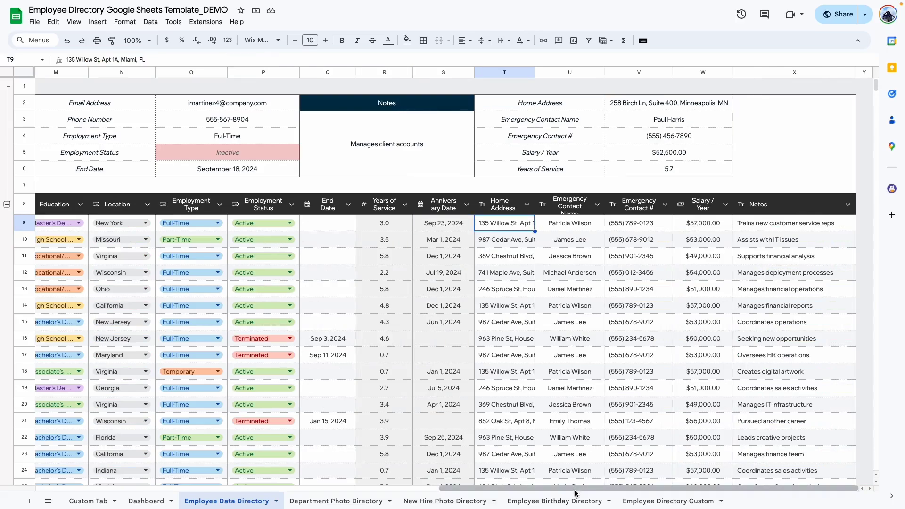
pyautogui.press('Tab')
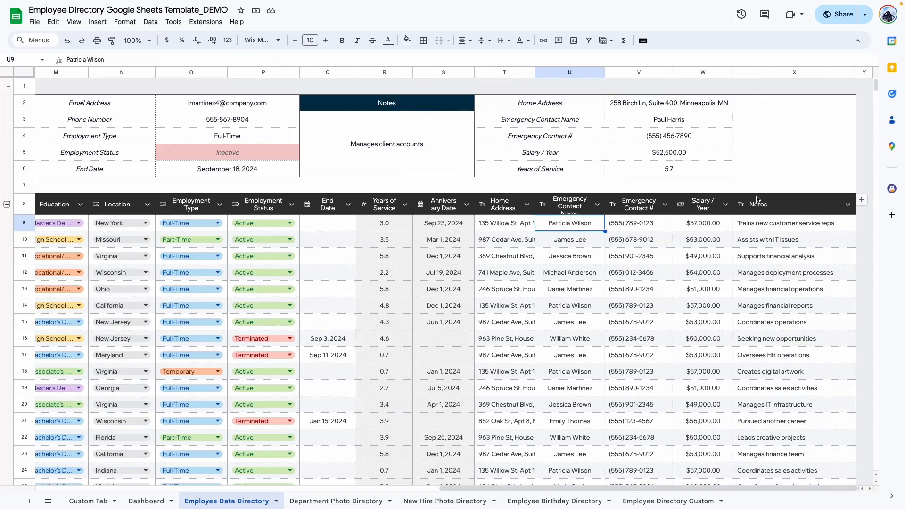
pyautogui.click(644, 227)
pyautogui.click(706, 230)
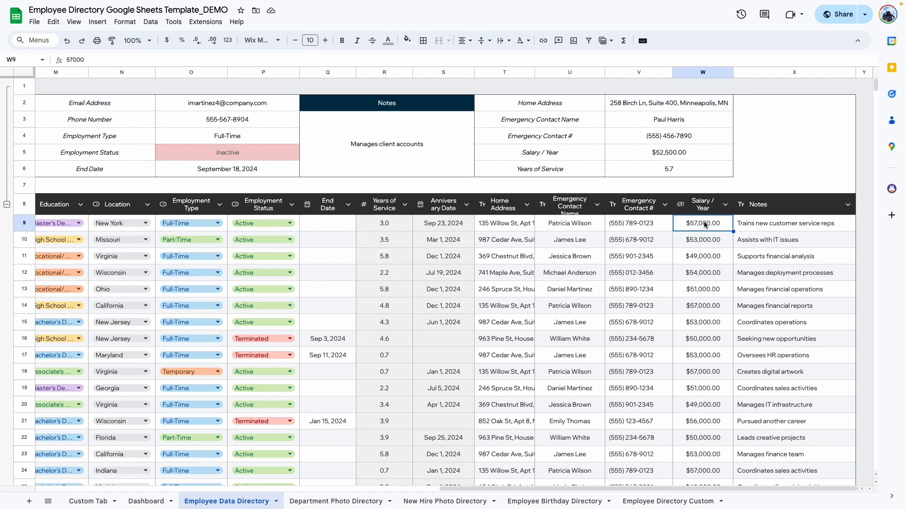
pyautogui.press('Down')
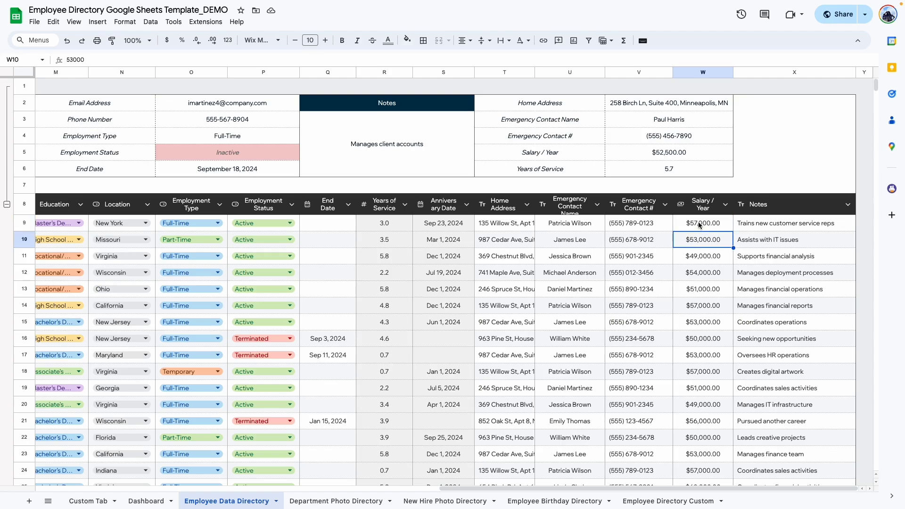
pyautogui.press('Up')
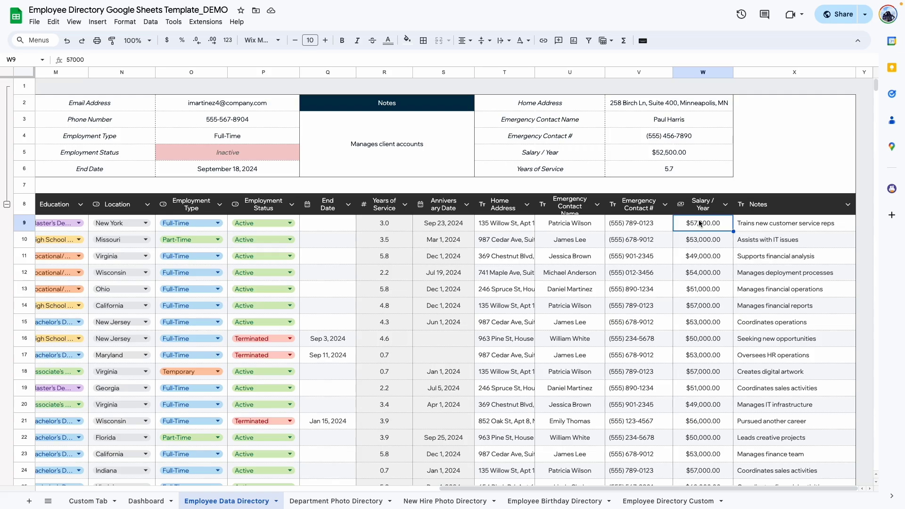
# Step: Format the Salary / Year values in W9:W110 with the British Pound Sterling custom currency
pyautogui.hotkey('ctrl', 'shift', 'Down')
pyautogui.scroll(20, 699, 220)
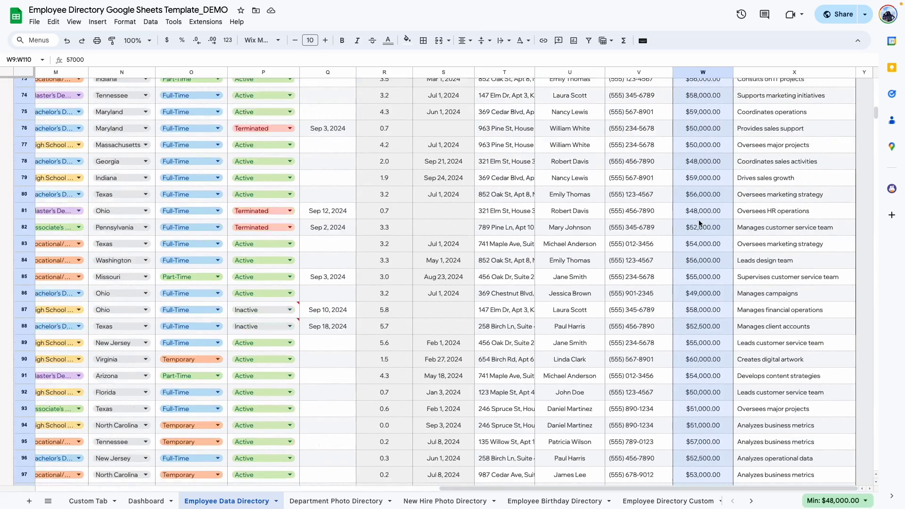
pyautogui.click(125, 22)
pyautogui.moveTo(138, 60)
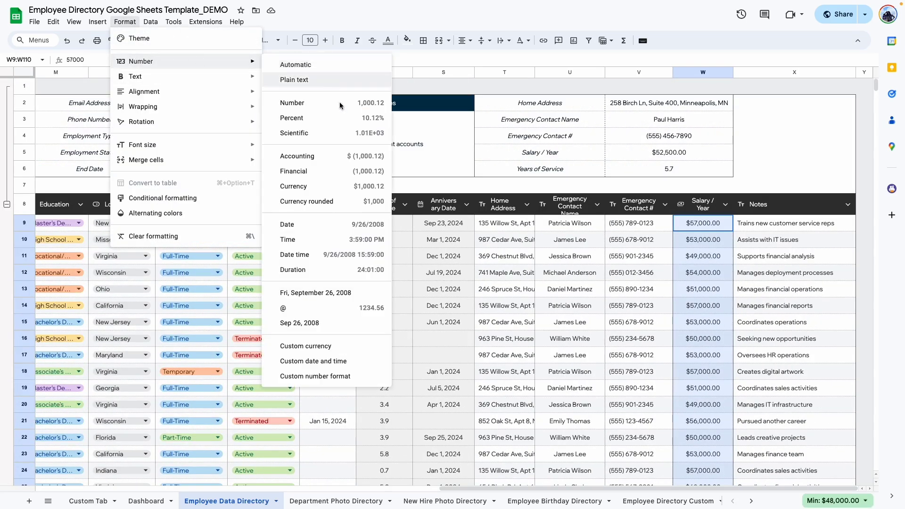
pyautogui.click(311, 346)
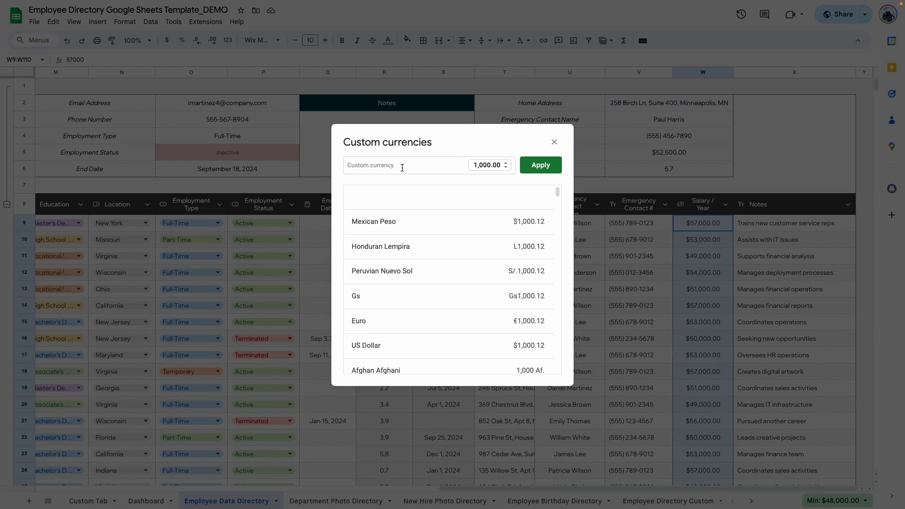
pyautogui.write('pound')
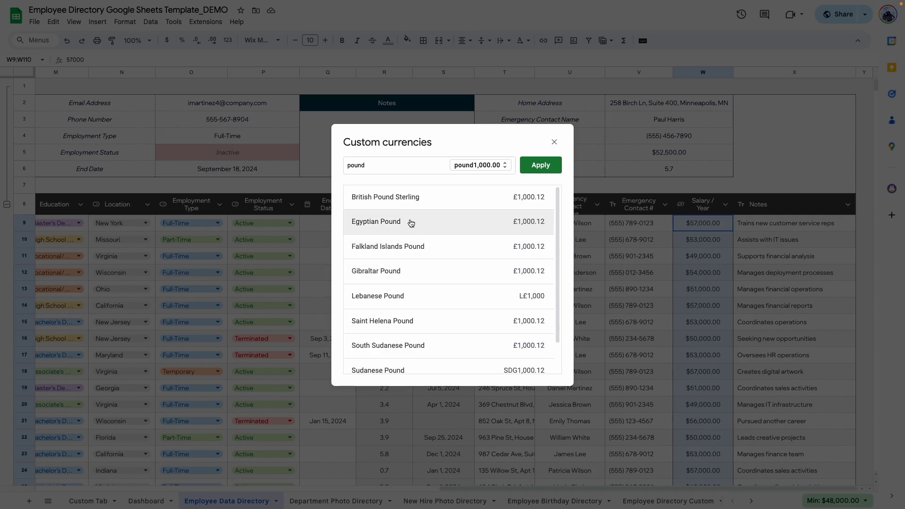
pyautogui.click(477, 205)
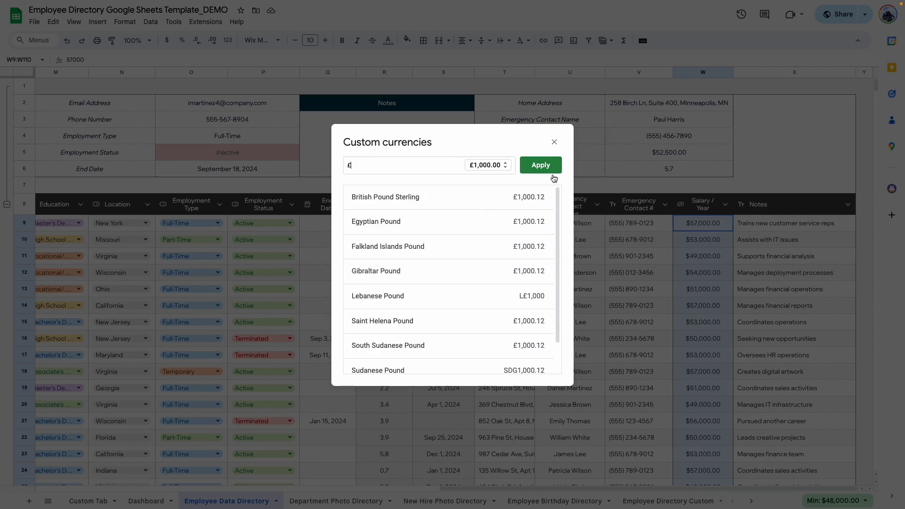
pyautogui.click(538, 166)
# Step: Undo the currency format change on the Salary / Year column
pyautogui.click(726, 341)
pyautogui.scroll(-3, 700, 249)
pyautogui.hotkey('ctrl', 'z')
pyautogui.scroll(5, 700, 256)
# Step: Review the entries in the Notes column and look back over the Years of Service and Anniversary Date columns
pyautogui.click(820, 226)
pyautogui.click(792, 259)
pyautogui.scroll(-1, 792, 266)
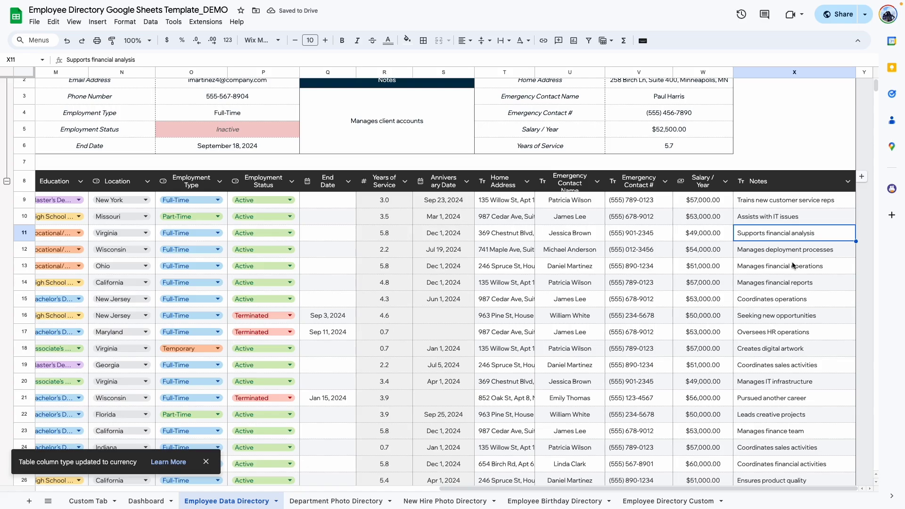
pyautogui.click(776, 201)
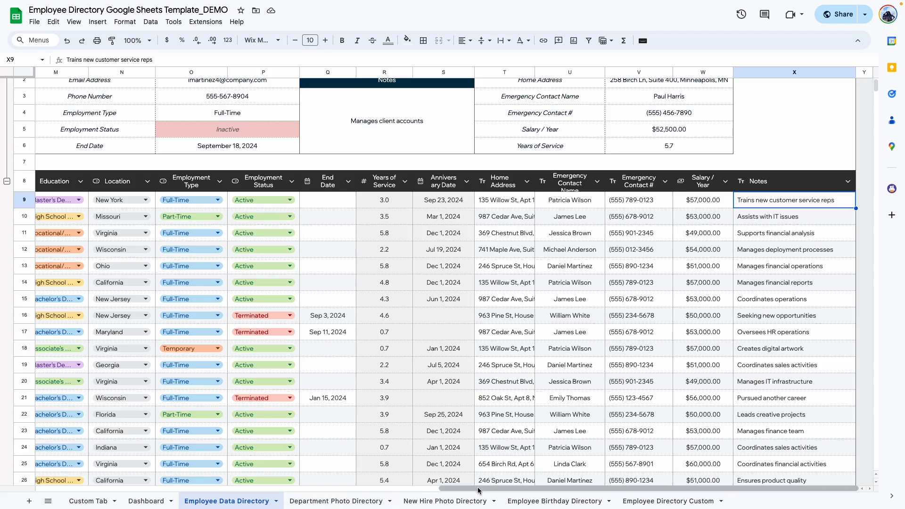
pyautogui.hscroll(-15, 479, 490)
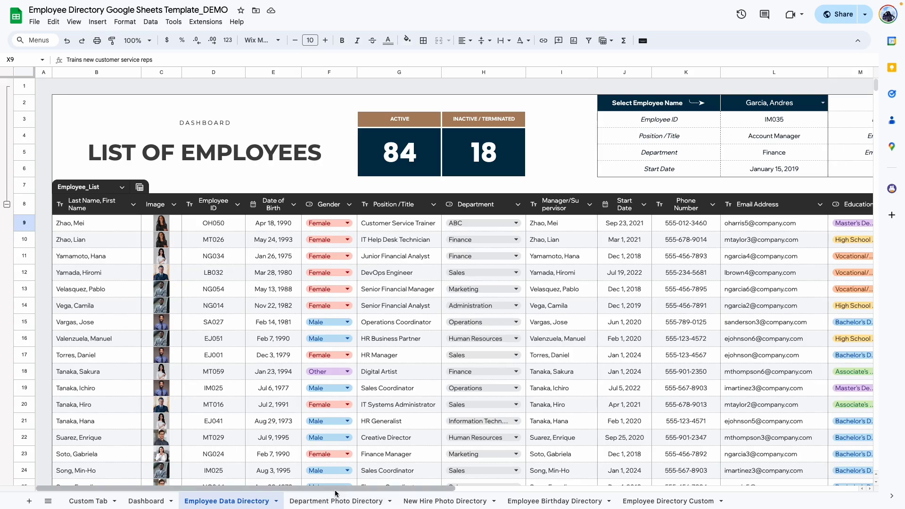
pyautogui.moveTo(335, 493); pyautogui.dragTo(383, 493)
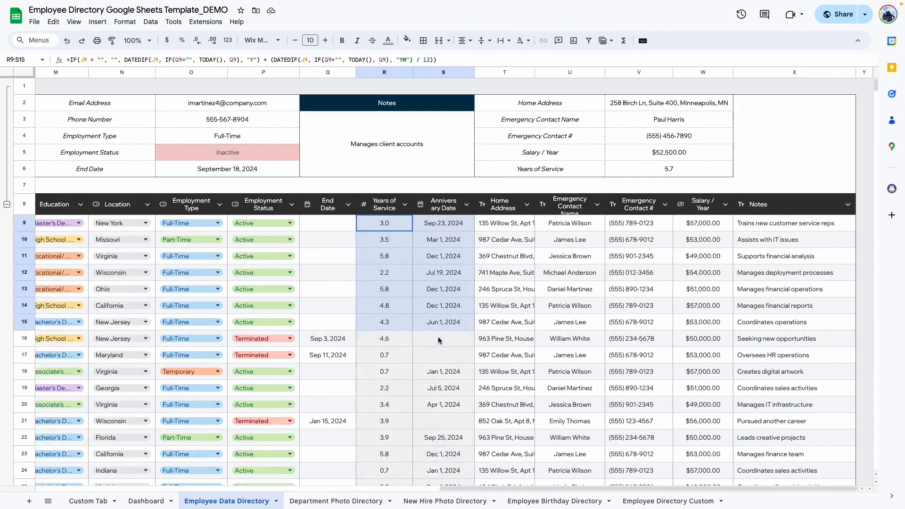
# Step: Set the Employment Status in P9 to Not active to test the Inactive / Terminated counter
pyautogui.click(390, 123)
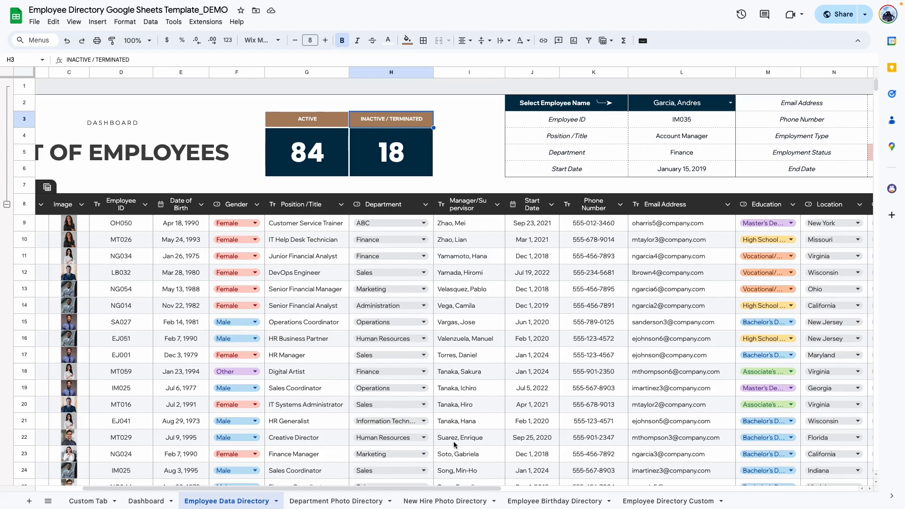
pyautogui.moveTo(451, 488); pyautogui.dragTo(560, 488)
pyautogui.click(784, 226)
pyautogui.click(740, 255)
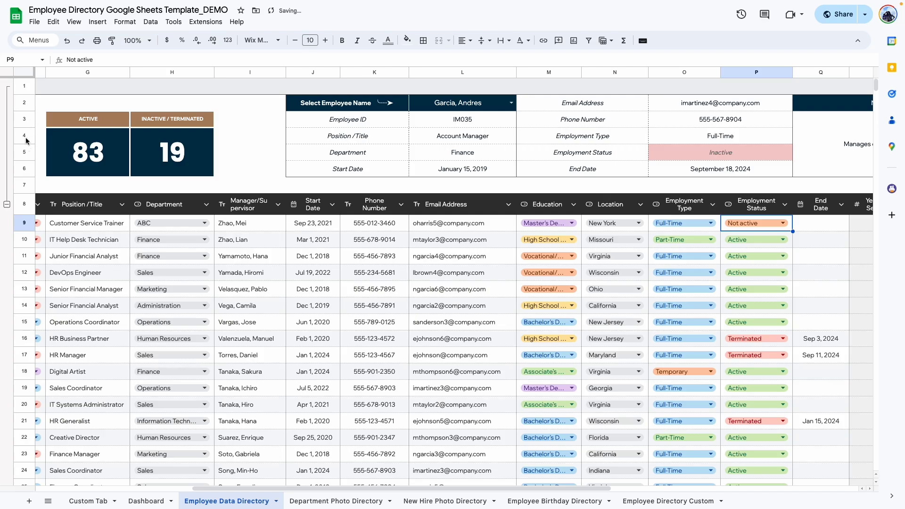
# Step: Check the Active and Inactive / Terminated counters and undo row 9's Employment Status change
pyautogui.click(101, 167)
pyautogui.click(177, 158)
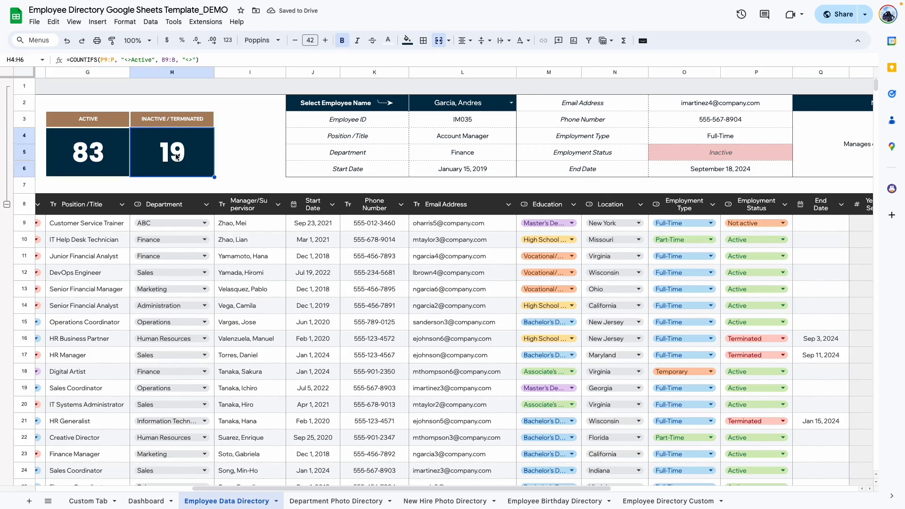
pyautogui.hotkey('ctrl', 'z')
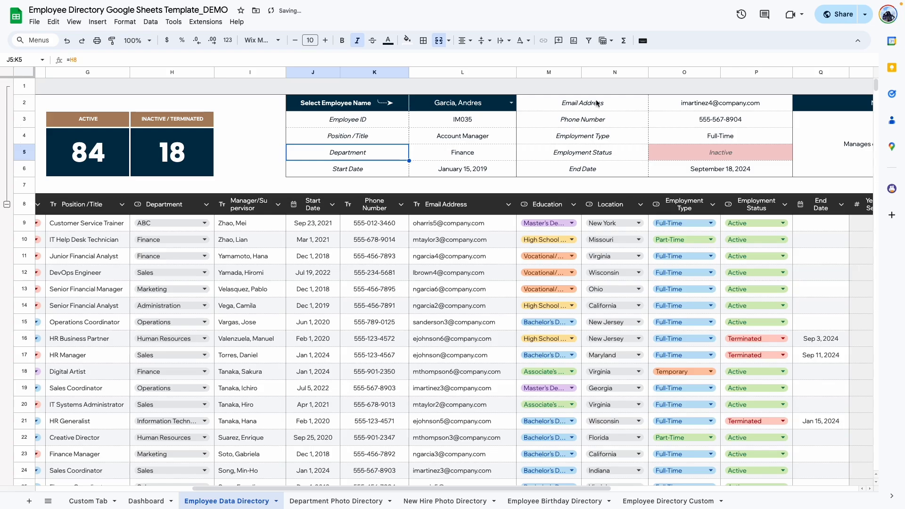
# Step: Look across the employee lookup section, return to the start of the Employee Data Directory and select B9
pyautogui.moveTo(593, 489); pyautogui.dragTo(713, 490)
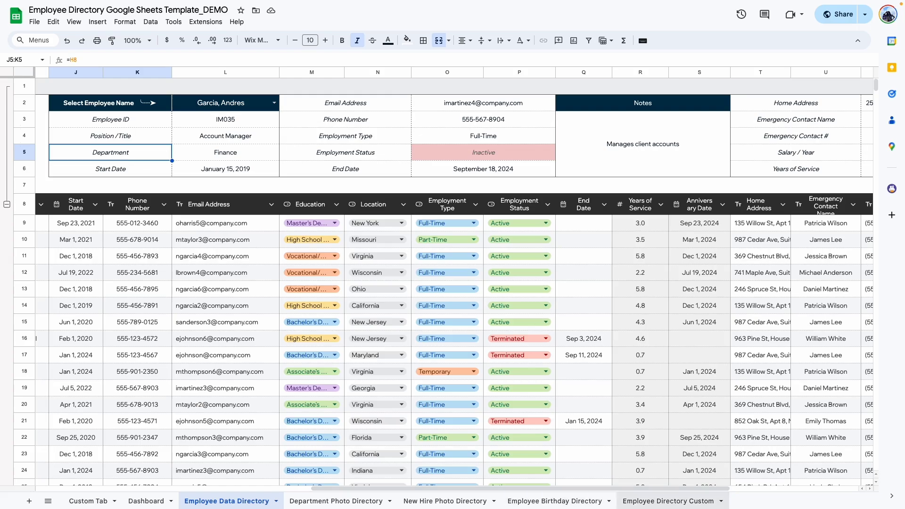
pyautogui.hscroll(-5, 456, 126)
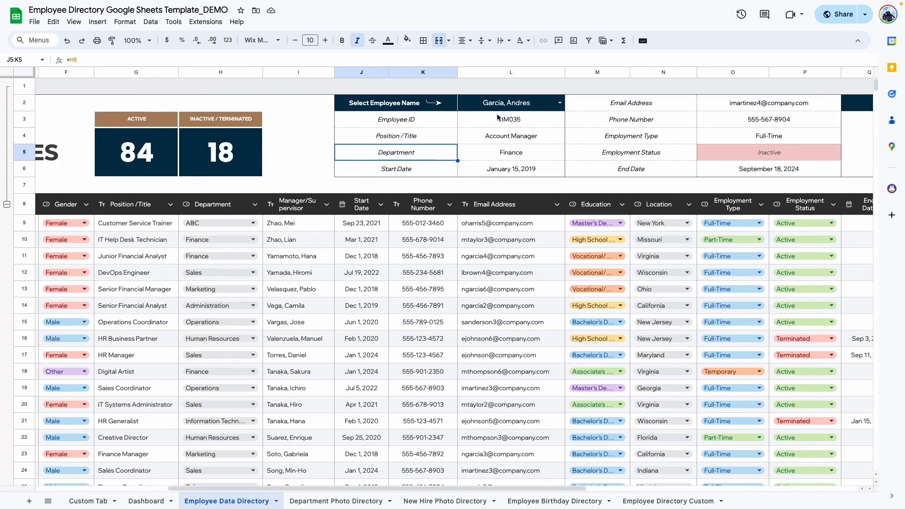
pyautogui.moveTo(388, 494); pyautogui.dragTo(161, 486)
pyautogui.click(216, 501)
pyautogui.click(132, 224)
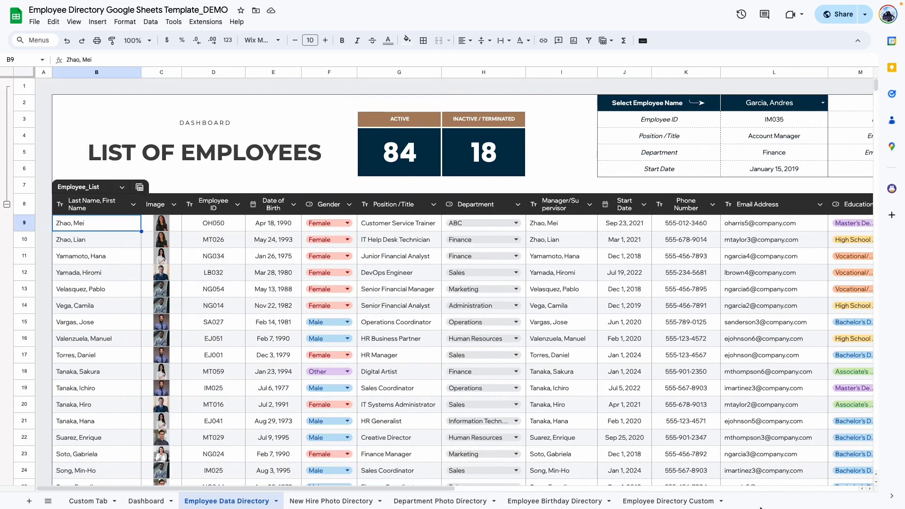
# Step: Search the Select Employee Name dropdown in L2 by surname and choose the employee listed in row 9
pyautogui.hscroll(3, 717, 95)
pyautogui.click(705, 103)
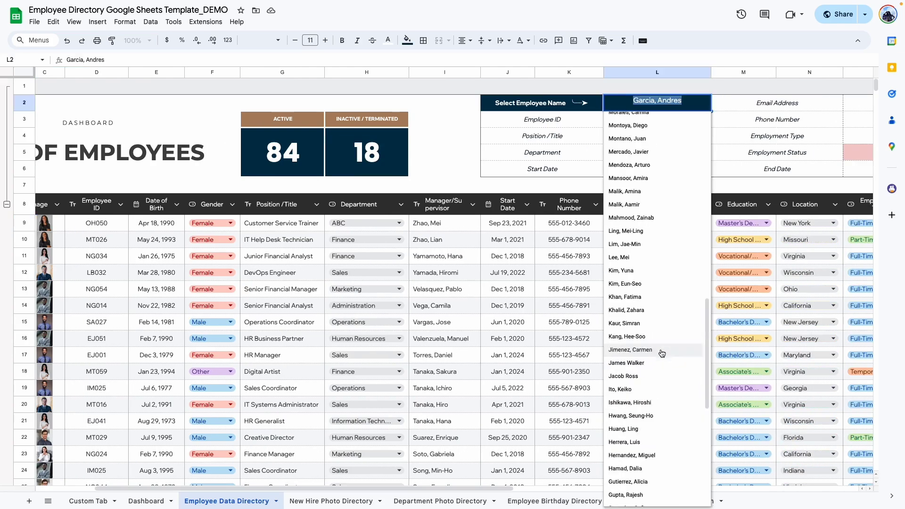
pyautogui.scroll(5, 608, 351)
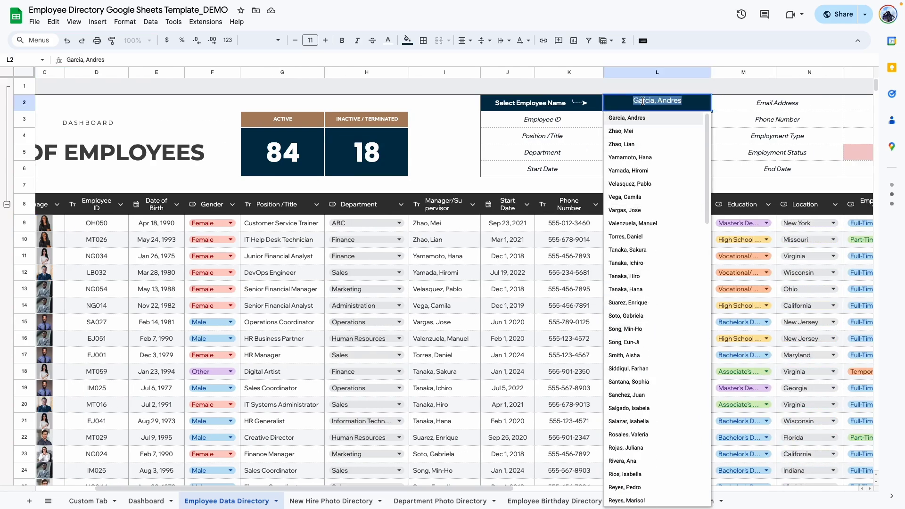
pyautogui.write('zhao')
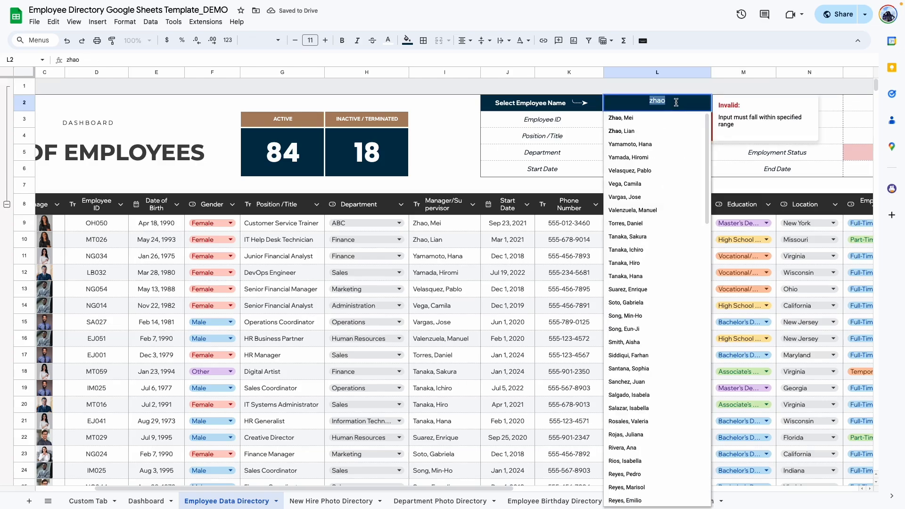
pyautogui.click(676, 102)
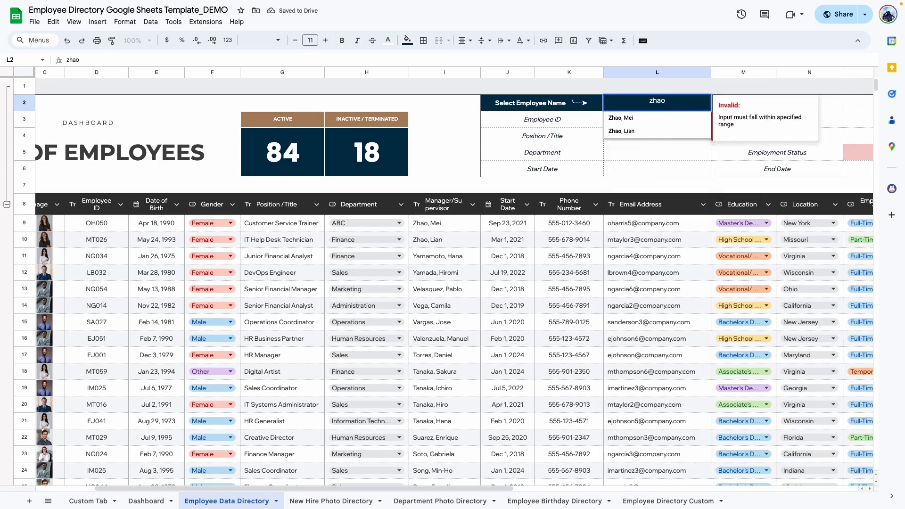
pyautogui.click(635, 122)
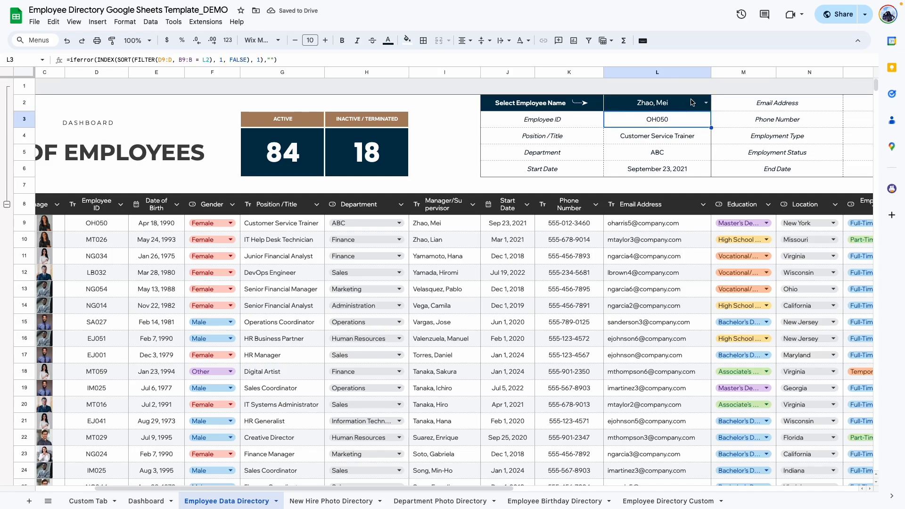
# Step: Check the selected employee's lookup fields, from Position / Title and Department to Email Address, Employment Type and End Date
pyautogui.click(652, 138)
pyautogui.click(634, 157)
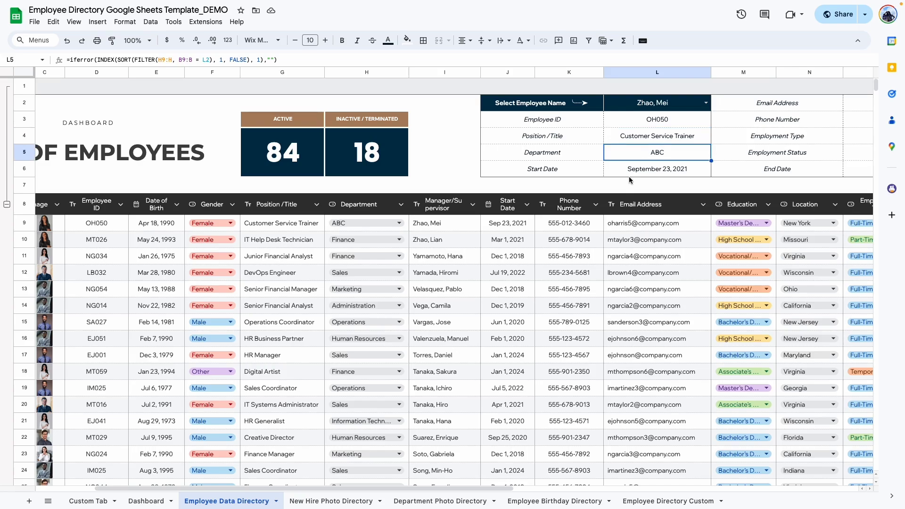
pyautogui.moveTo(500, 488); pyautogui.dragTo(688, 489)
pyautogui.click(509, 107)
pyautogui.click(509, 123)
pyautogui.click(497, 141)
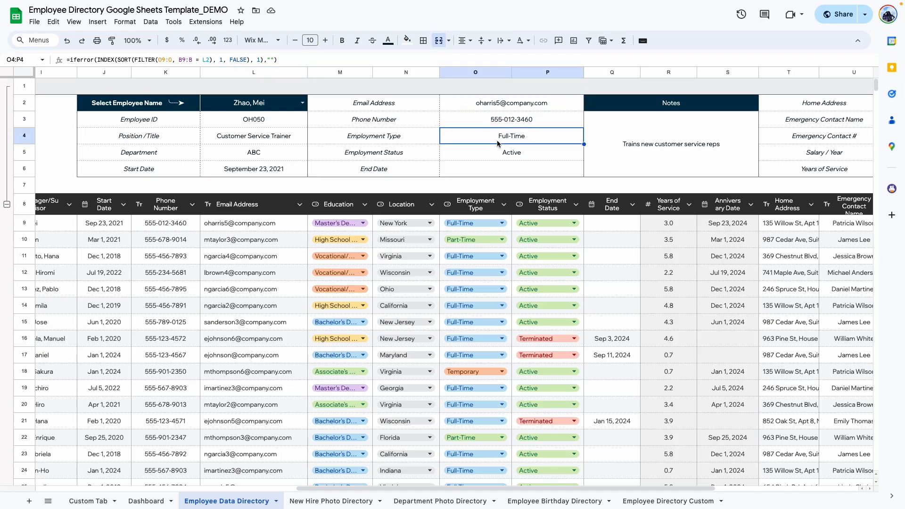
pyautogui.click(495, 172)
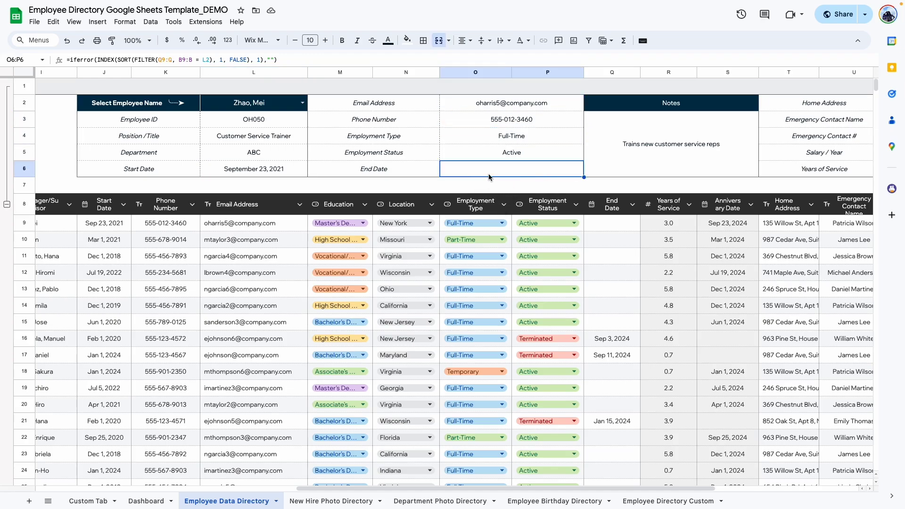
# Step: Set row 9's Employment Status to Not active
pyautogui.click(574, 223)
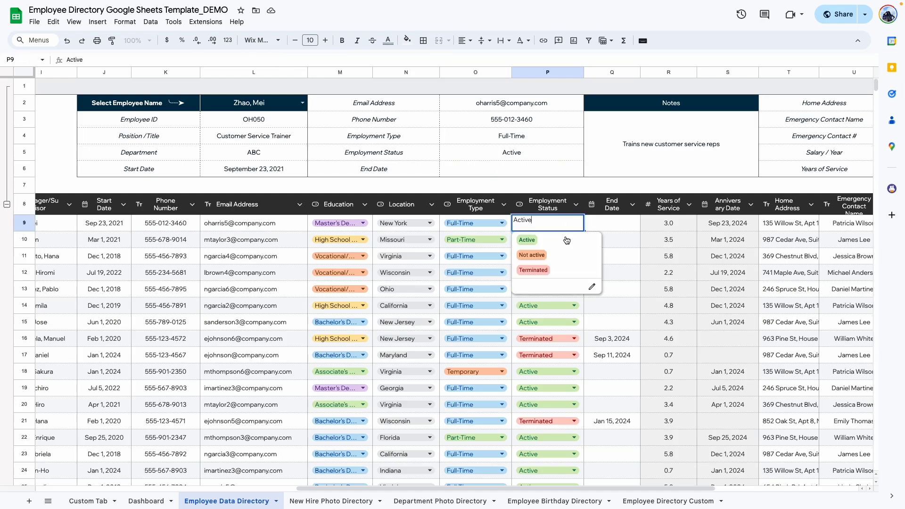
pyautogui.click(539, 260)
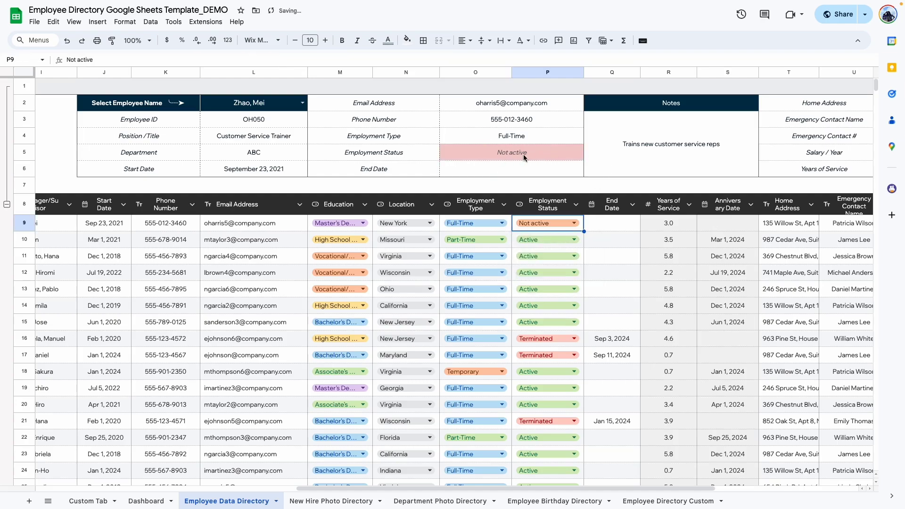
# Step: Set row 9's End Date to Sep 18, 2024
pyautogui.doubleClick(628, 224)
pyautogui.click(611, 308)
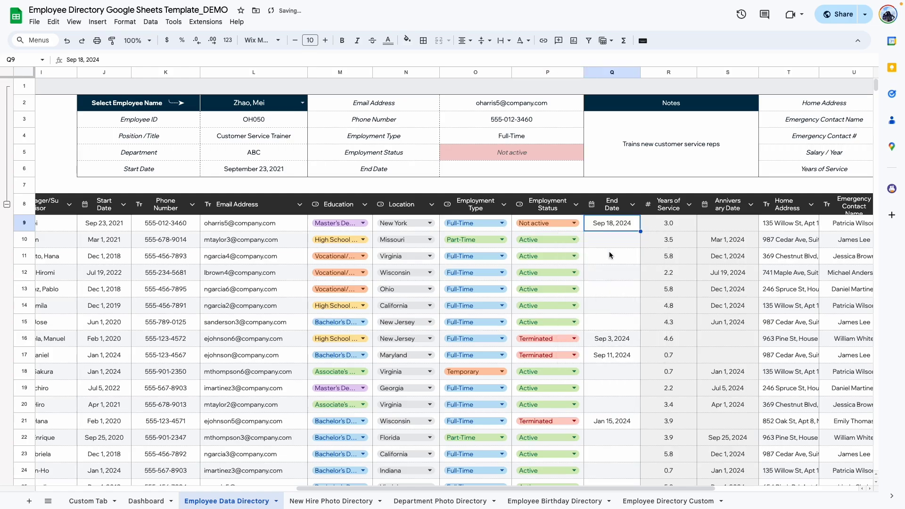
pyautogui.click(622, 289)
# Step: Look at the selected employee's Notes and the remaining lookup fields, from Home Address and emergency contact to Salary / Year and Years of Service
pyautogui.click(669, 145)
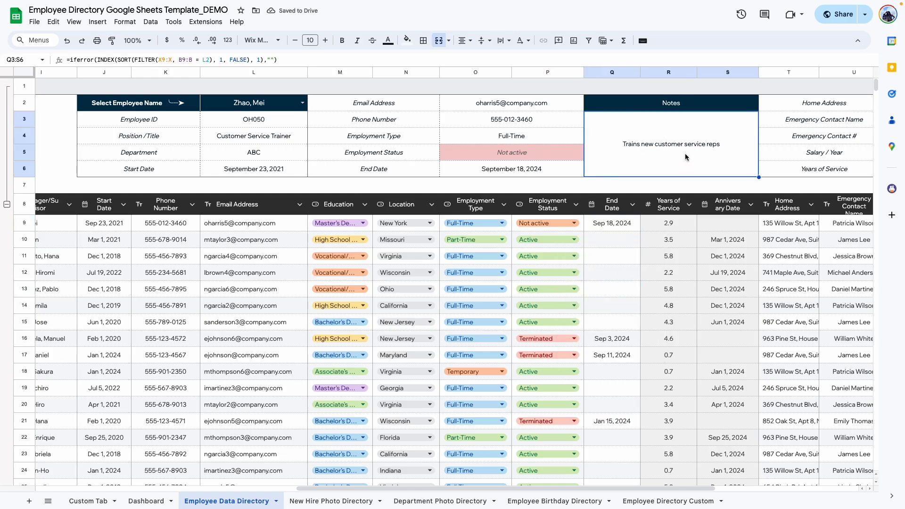
pyautogui.moveTo(651, 492); pyautogui.dragTo(794, 493)
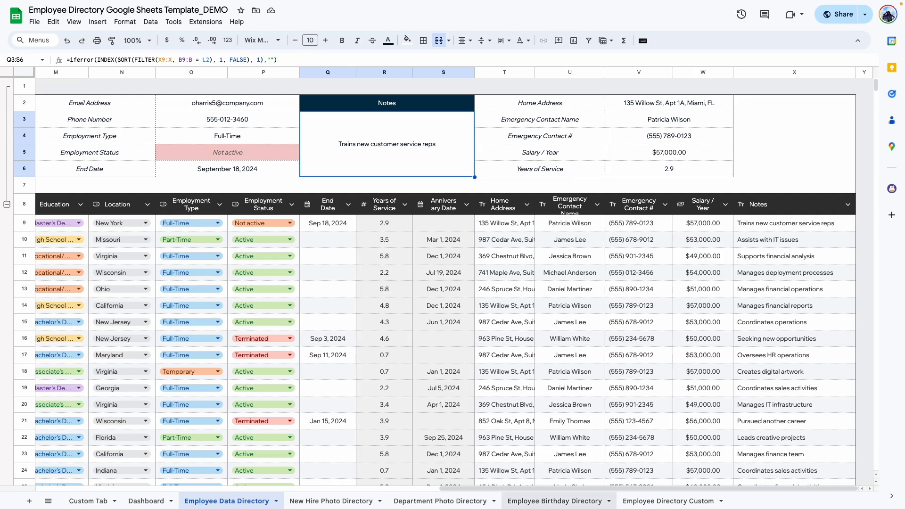
# Step: Move the Department Photo Directory sheet before New Hire Photo Directory and clear its department filter to browse all employee cards
pyautogui.moveTo(525, 488); pyautogui.dragTo(358, 492)
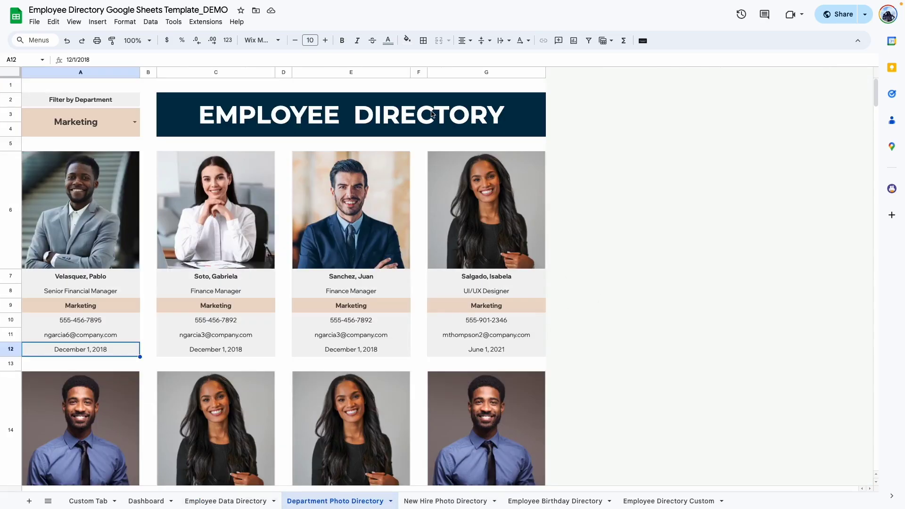
pyautogui.click(86, 129)
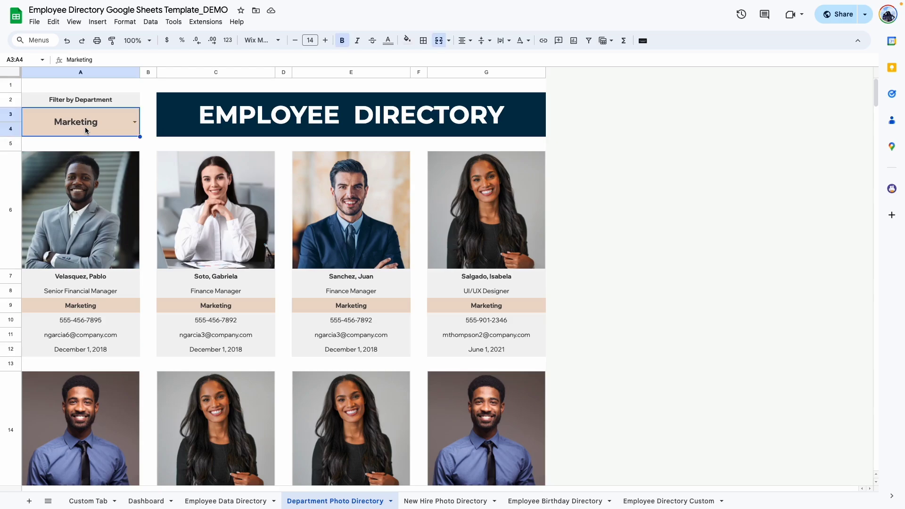
pyautogui.press('Delete')
pyautogui.click(486, 209)
pyautogui.scroll(-20, 564, 242)
pyautogui.scroll(20, 564, 242)
pyautogui.scroll(-20, 564, 244)
pyautogui.scroll(20, 564, 246)
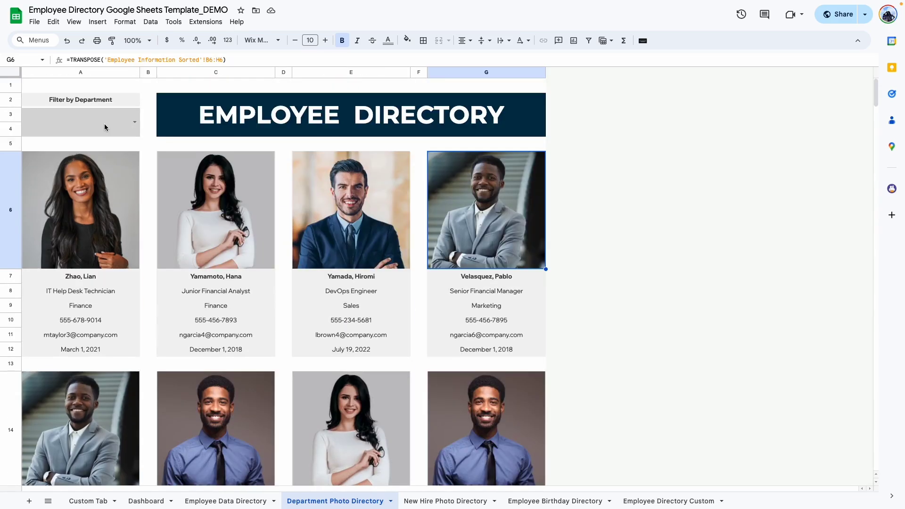
# Step: Filter the Department Photo Directory by the ABC department
pyautogui.click(135, 121)
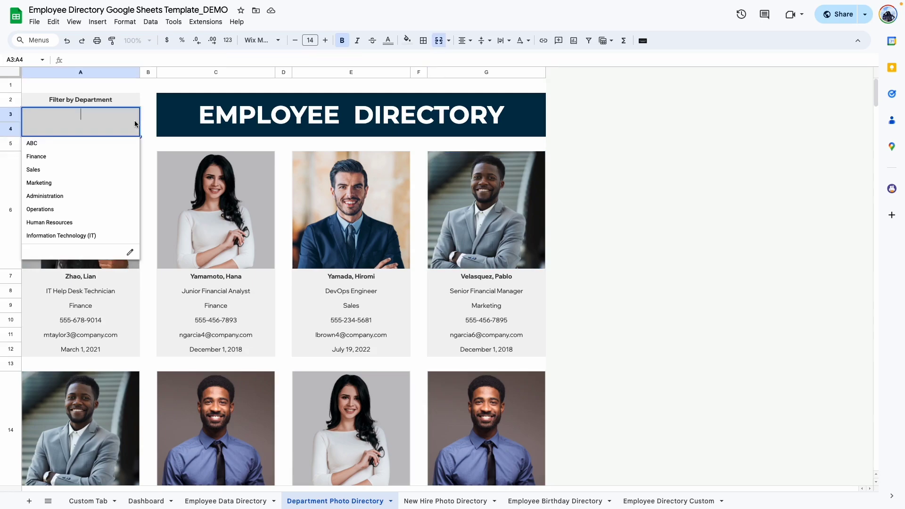
pyautogui.click(62, 145)
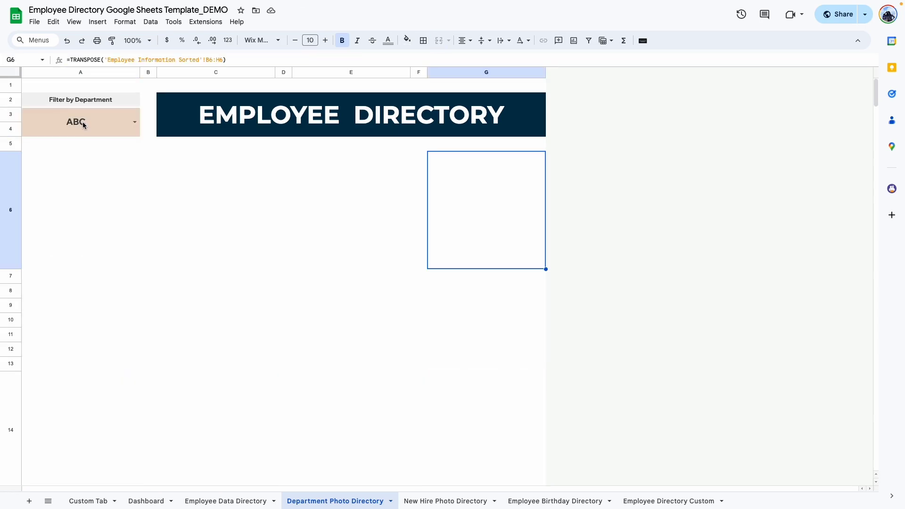
pyautogui.click(95, 124)
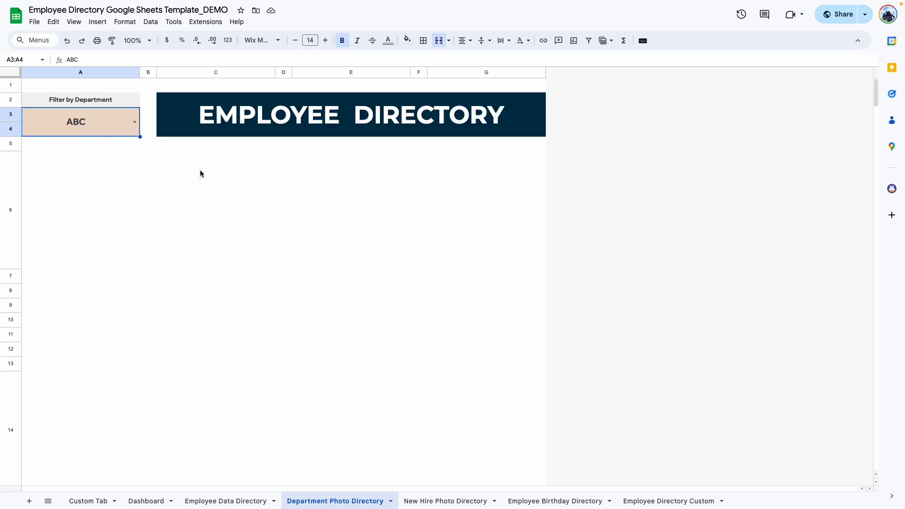
# Step: Set row 9's Employment Status to Active in the Employee Data Directory and return to the Department Photo Directory
pyautogui.click(259, 501)
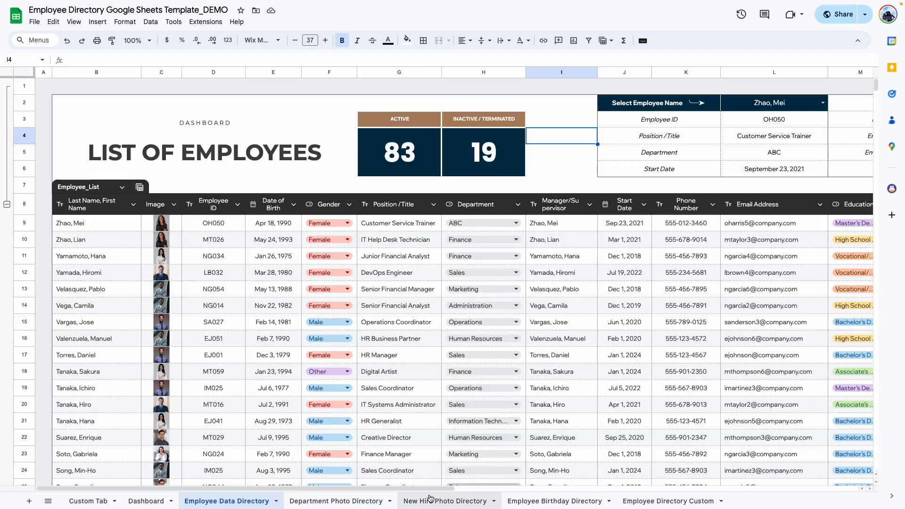
pyautogui.hscroll(10, 434, 491)
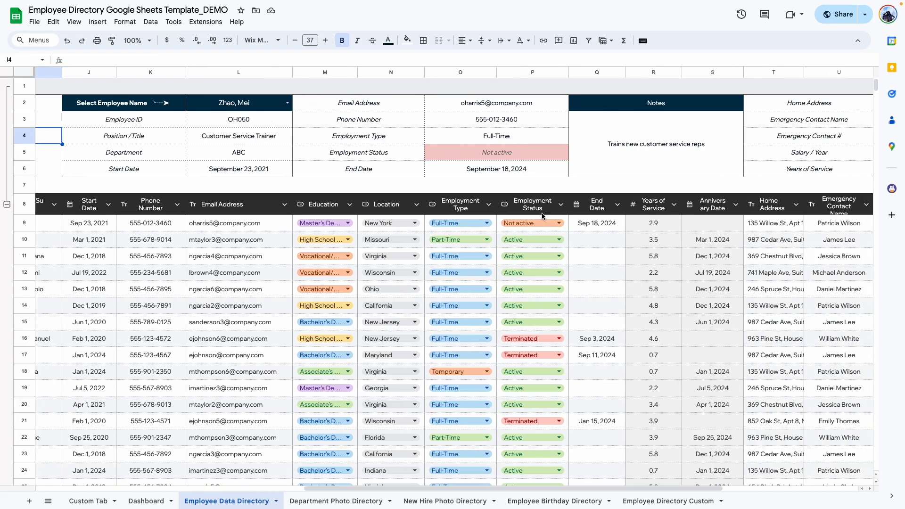
pyautogui.click(542, 223)
pyautogui.click(514, 241)
pyautogui.click(606, 223)
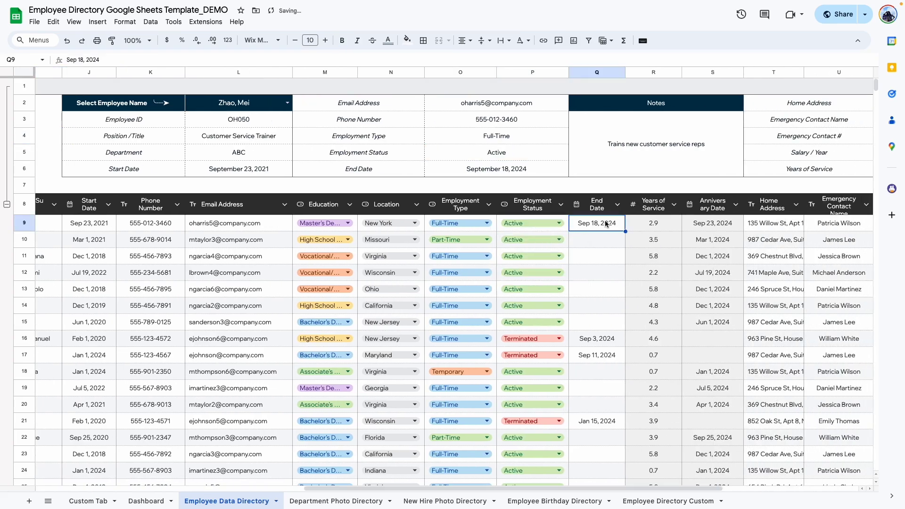
pyautogui.click(338, 501)
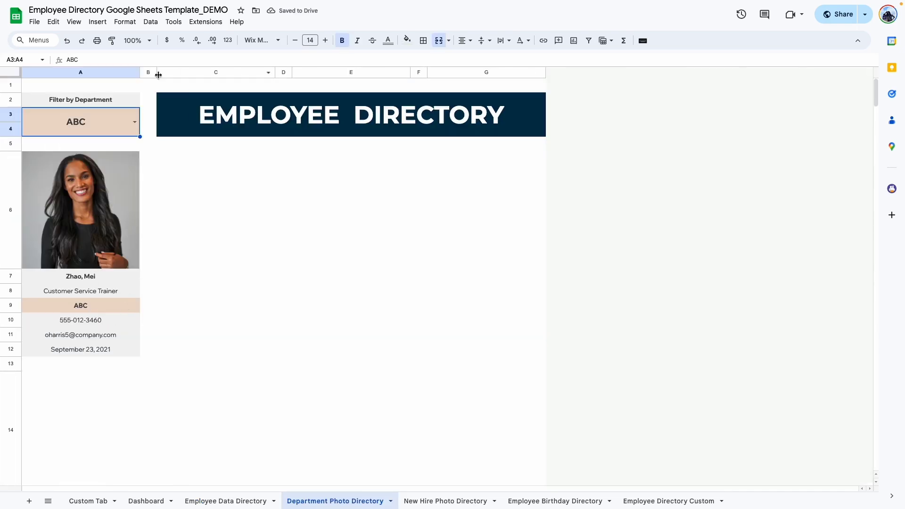
# Step: Filter the Department Photo Directory by Information Technology (IT) and check the department line on the first row of cards
pyautogui.click(135, 122)
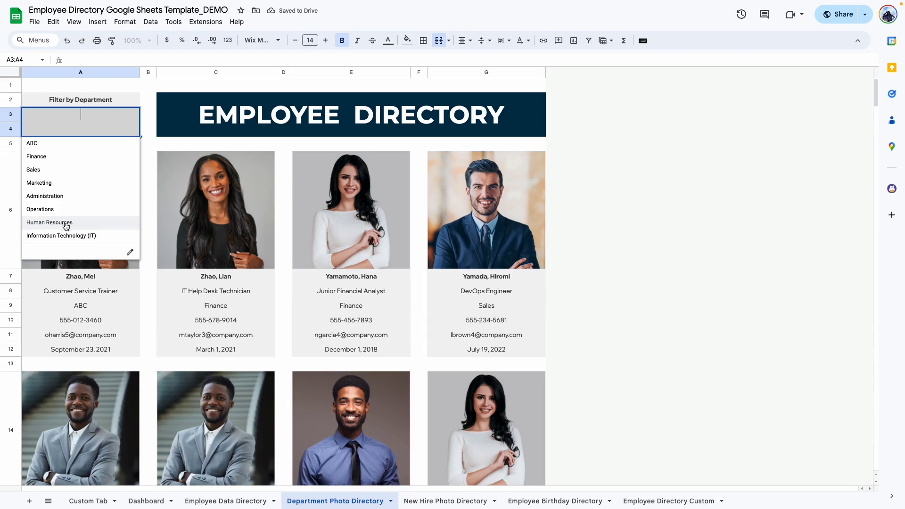
pyautogui.click(61, 235)
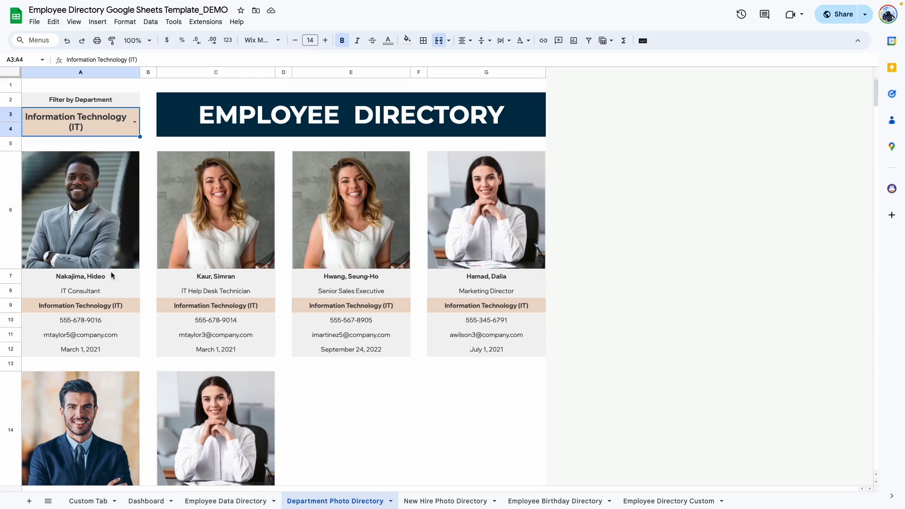
pyautogui.scroll(-1, 111, 272)
pyautogui.click(130, 292)
pyautogui.click(212, 292)
pyautogui.click(358, 292)
pyautogui.click(498, 293)
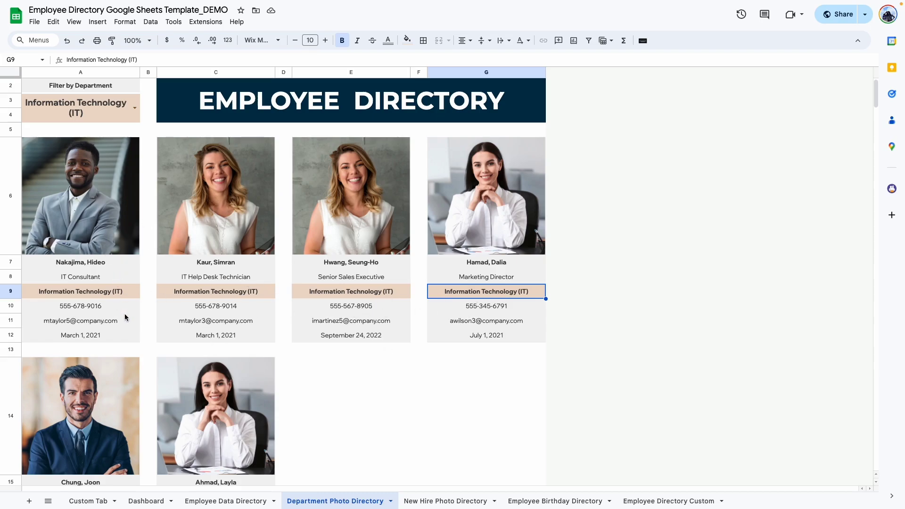
# Step: Check the Employee Photo Directory line settings in the Custom Tab, return to the Department Photo Directory and clear its department filter
pyautogui.click(84, 501)
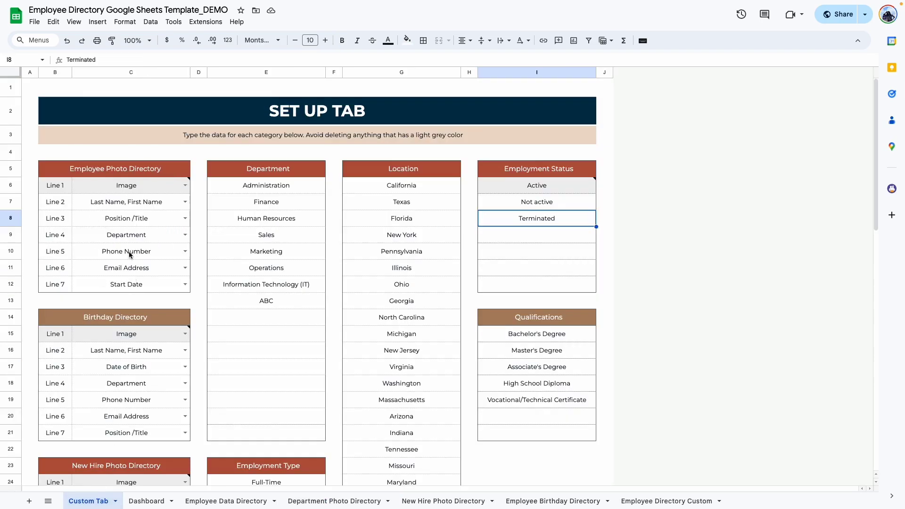
pyautogui.hotkey('alt', 'Left')
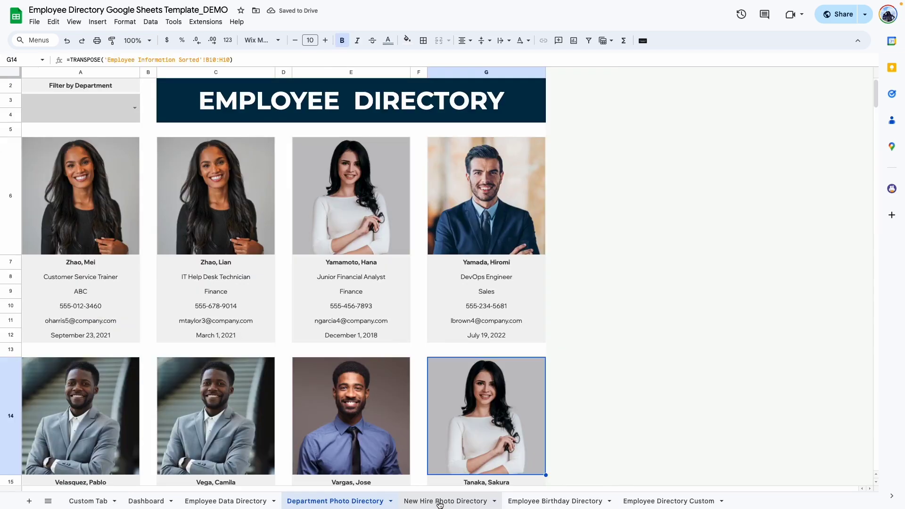
# Step: Open the New Hire Photo Directory and filter it by start date SEPTEMBER 2024
pyautogui.click(439, 503)
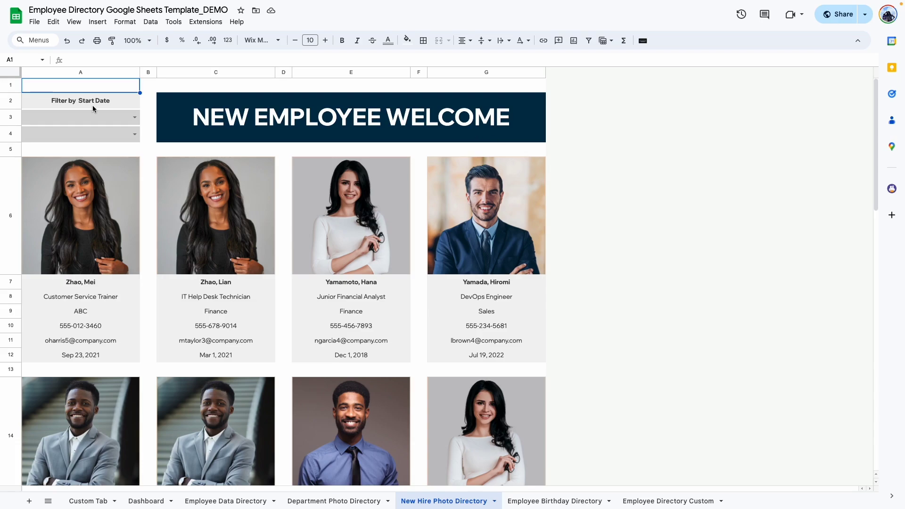
pyautogui.click(125, 115)
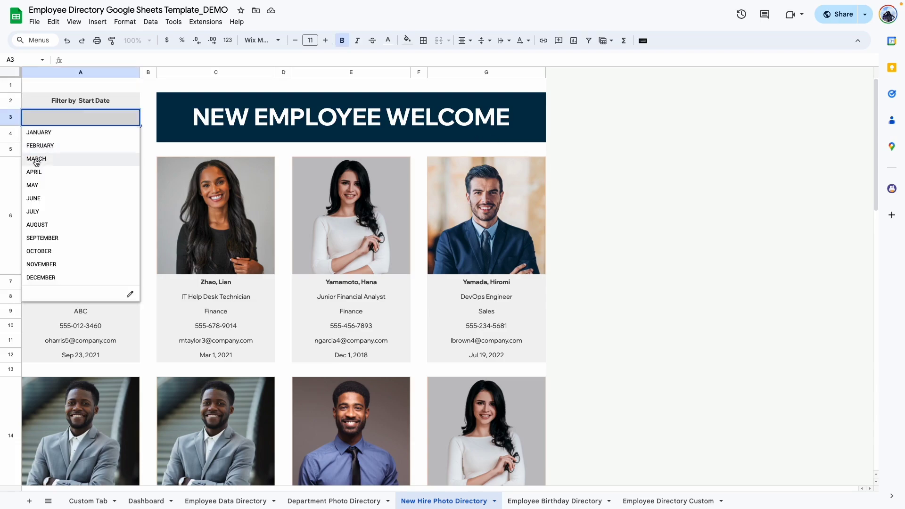
pyautogui.click(59, 237)
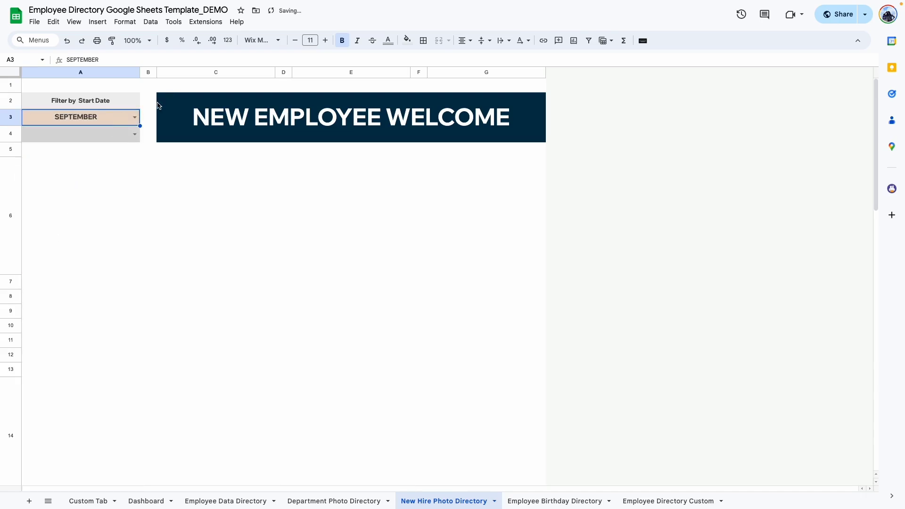
pyautogui.click(120, 134)
pyautogui.click(51, 201)
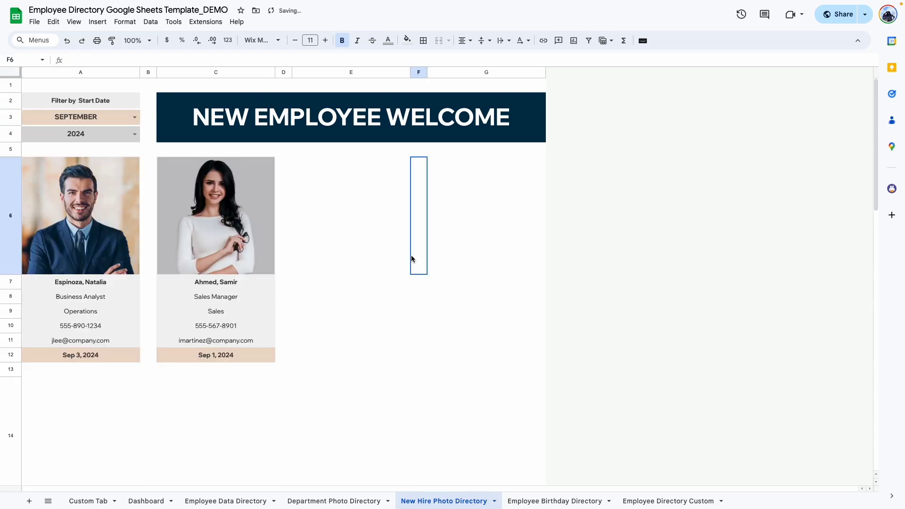
# Step: Check the start dates in A12 and C12 on the filtered new-hire cards
pyautogui.click(207, 395)
pyautogui.moveTo(206, 366); pyautogui.dragTo(106, 337)
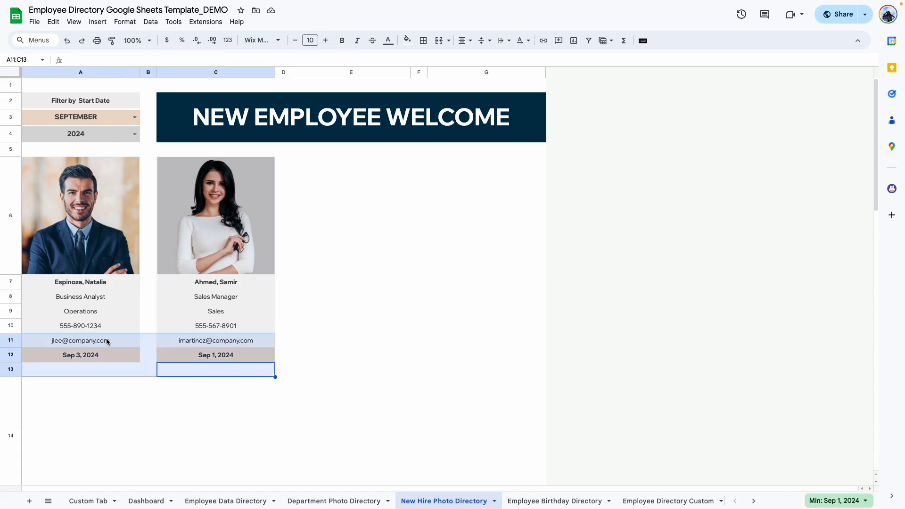
pyautogui.click(90, 415)
pyautogui.click(100, 359)
pyautogui.click(186, 361)
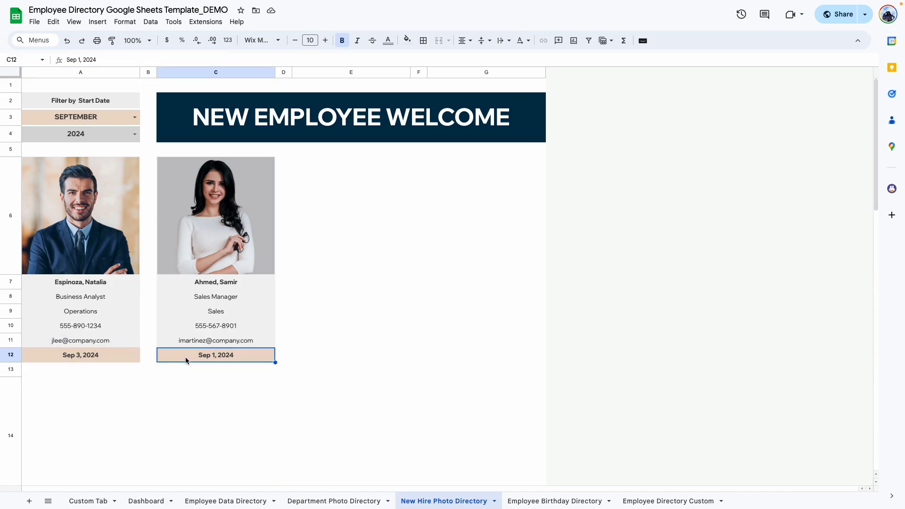
# Step: Look through the Start Date column of the Employee Data Directory around row 94 and upward through the list
pyautogui.click(231, 500)
pyautogui.scroll(-2, 390, 377)
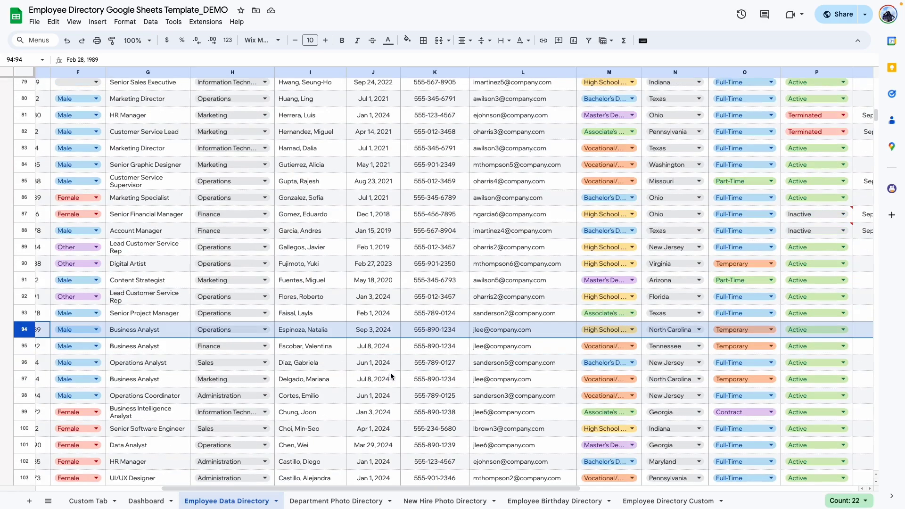
pyautogui.scroll(15, 387, 306)
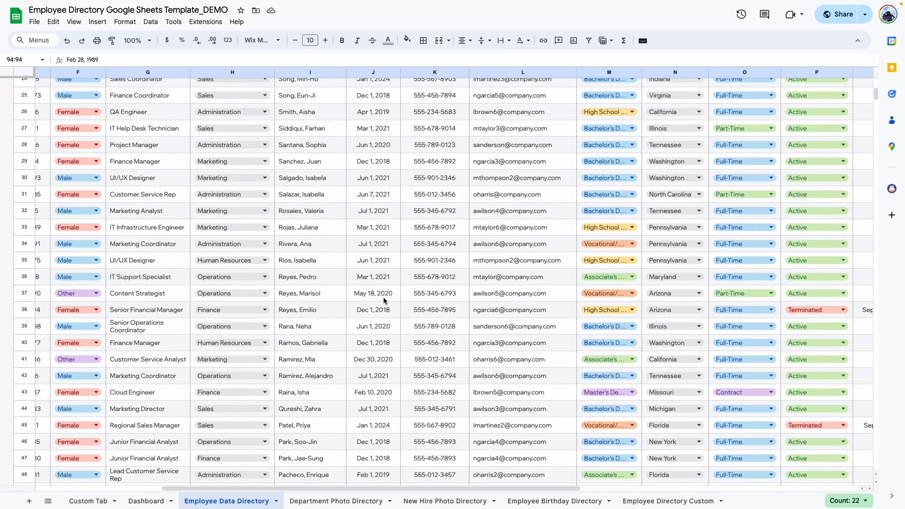
pyautogui.scroll(8, 384, 300)
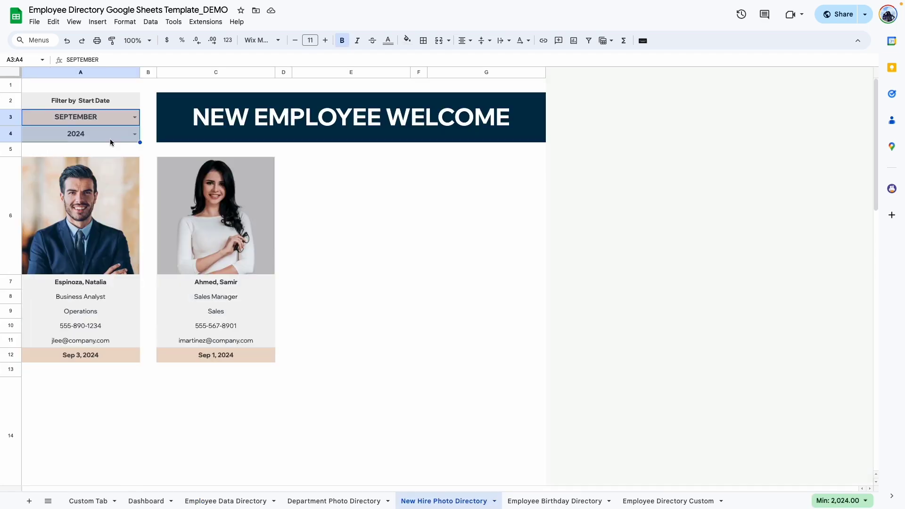
# Step: Clear the month and year start-date filters in the New Hire Photo Directory
pyautogui.press('Delete')
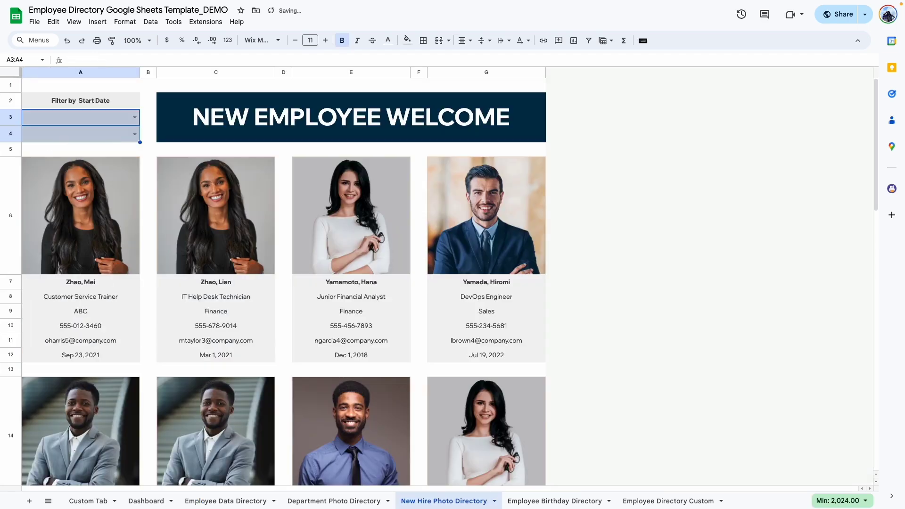
pyautogui.click(486, 296)
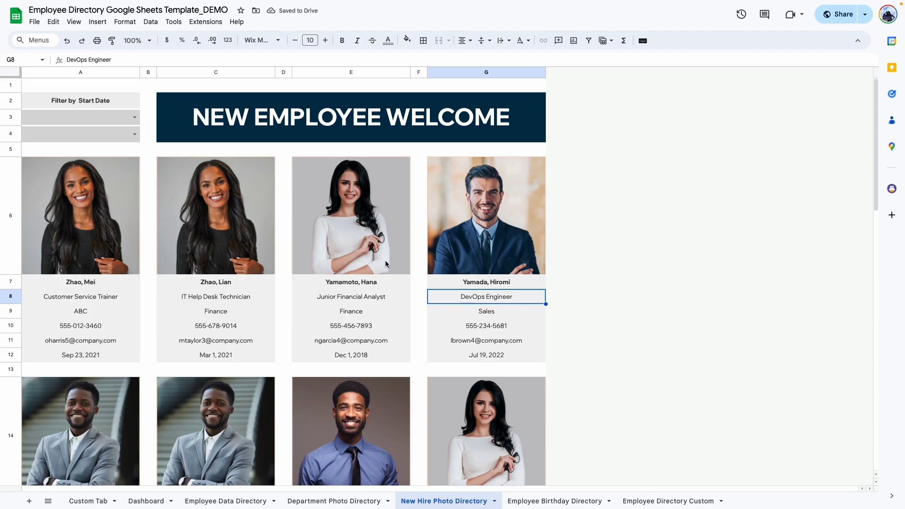
# Step: Open the Employee Birthday Directory, clear its month filter to show everyone, and filter the birthdays by AUGUST
pyautogui.click(554, 501)
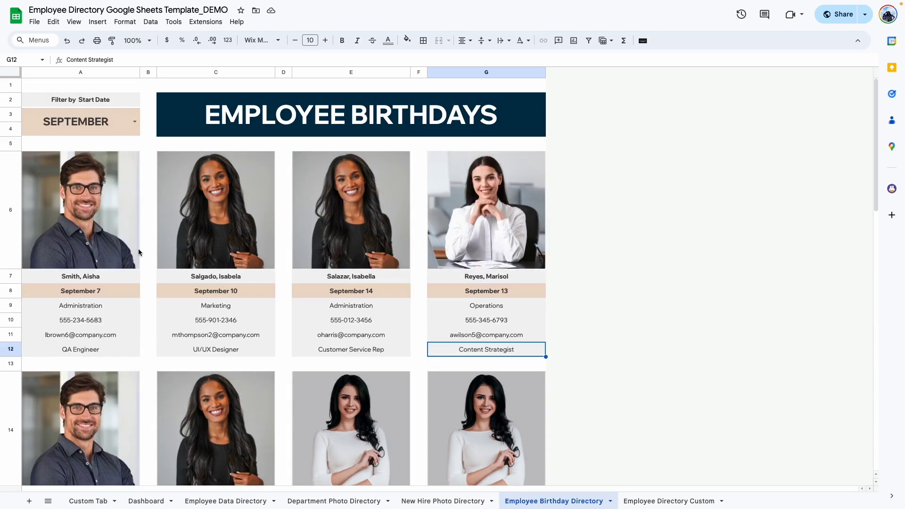
pyautogui.click(103, 124)
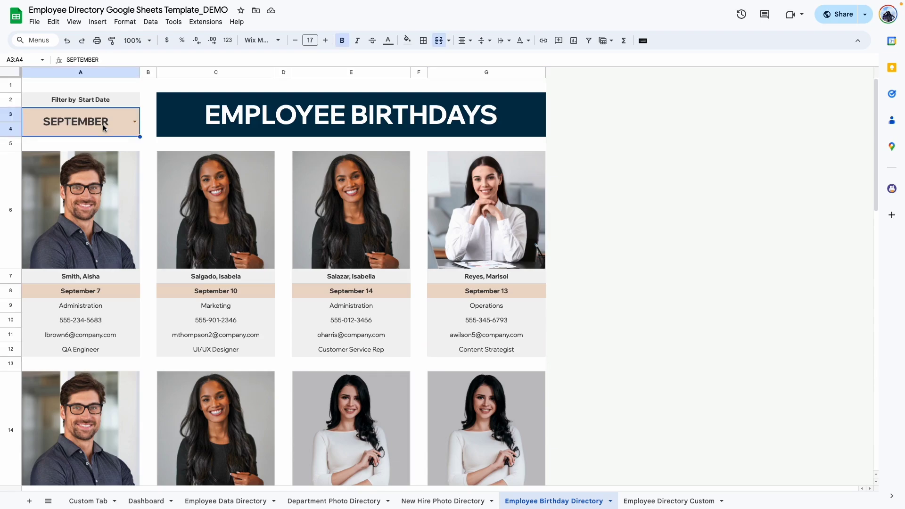
pyautogui.press('Delete')
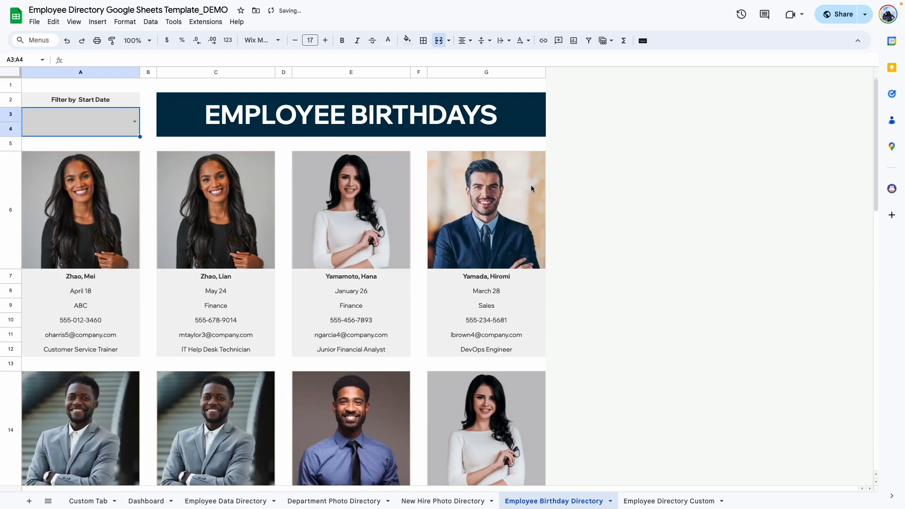
pyautogui.click(487, 305)
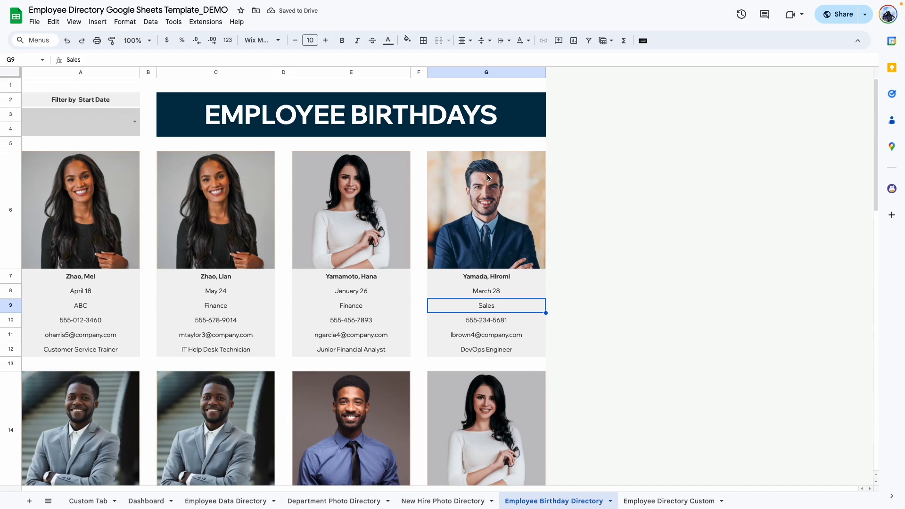
pyautogui.click(132, 122)
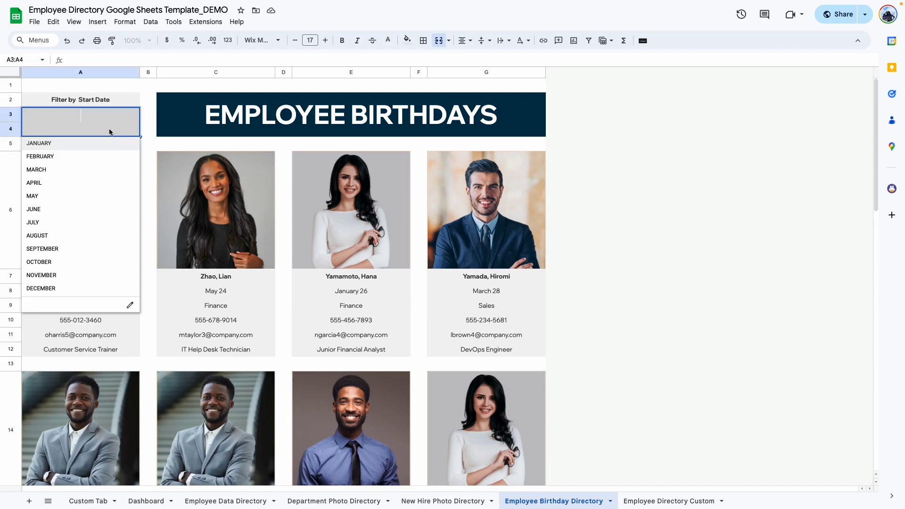
pyautogui.click(61, 235)
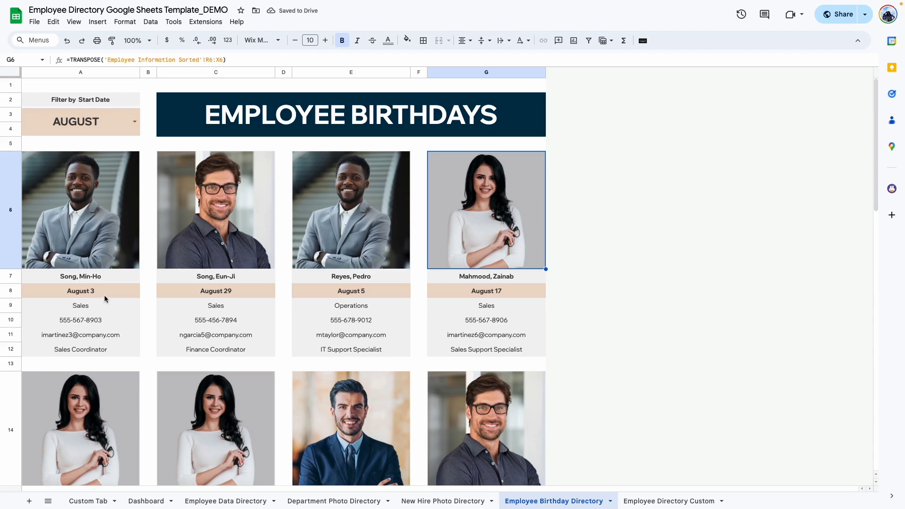
# Step: Check the birthdays in A8, C8, E8 and G8 on the filtered August cards
pyautogui.click(86, 292)
pyautogui.click(227, 291)
pyautogui.click(372, 291)
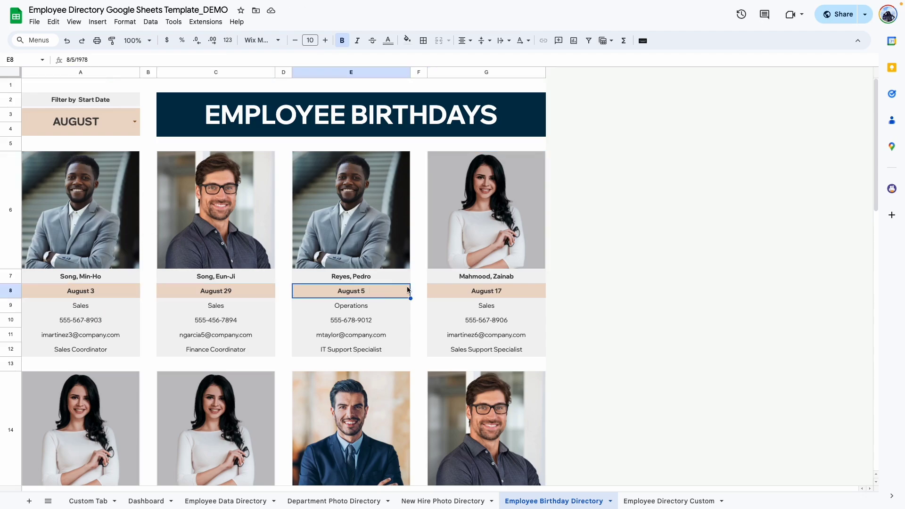
pyautogui.click(497, 292)
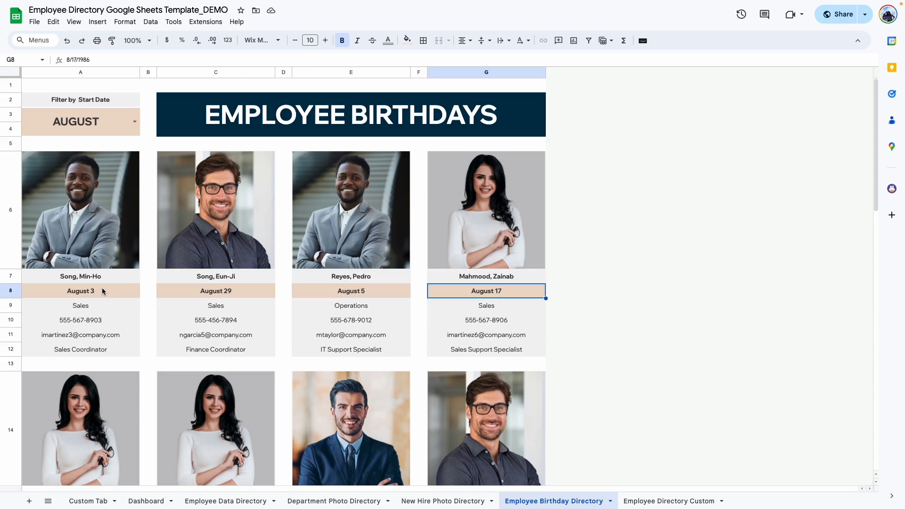
# Step: Review the Birthday Directory line settings on the Custom Tab, and open the Employee Directory Custom sheet
pyautogui.click(89, 501)
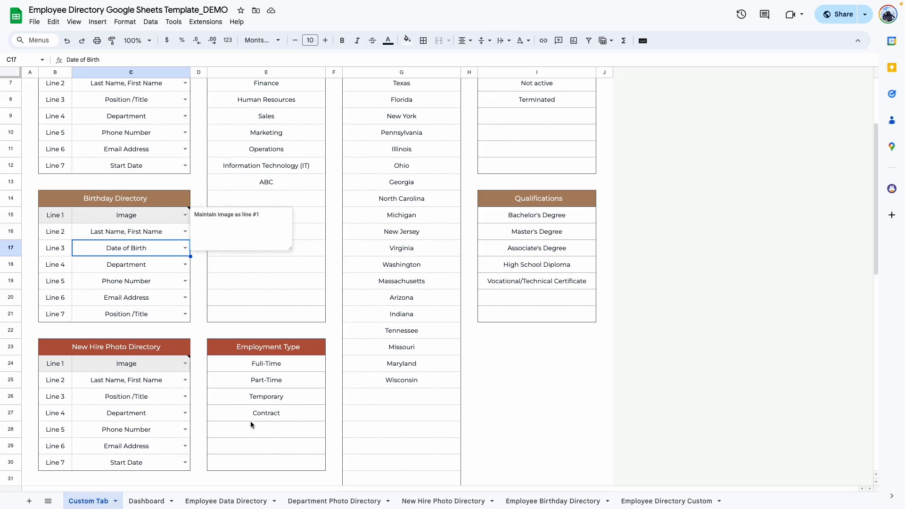
pyautogui.click(552, 501)
pyautogui.click(666, 501)
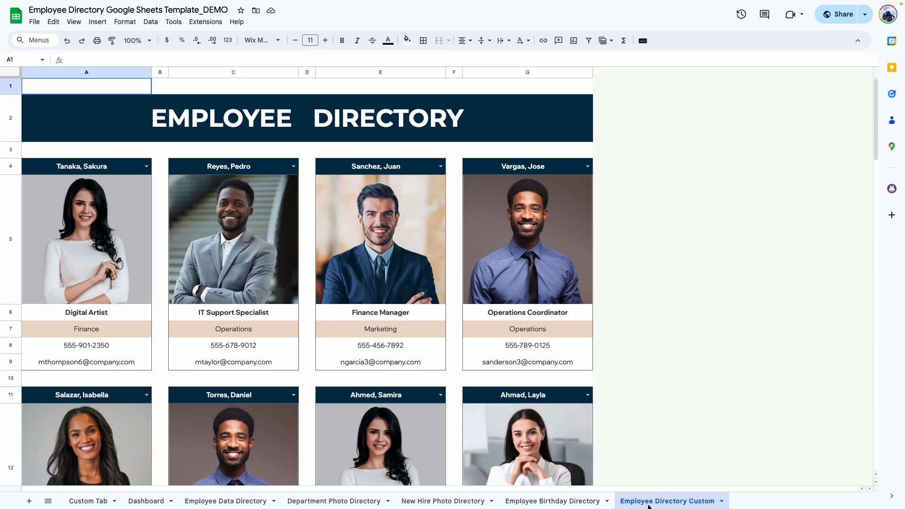
# Step: Clear the selected employee names from rows 4 and 11 of the custom employee directory
pyautogui.tripleClick(277, 120)
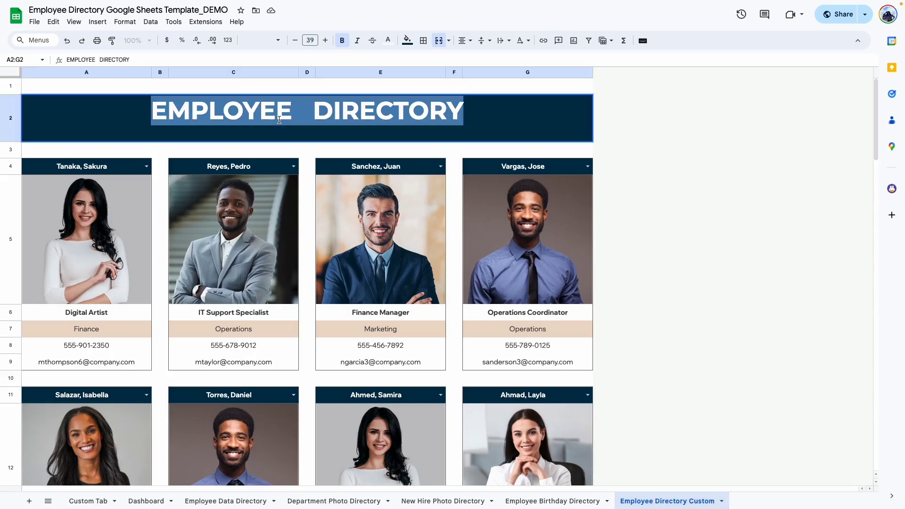
pyautogui.click(513, 218)
pyautogui.moveTo(53, 169); pyautogui.dragTo(518, 164)
pyautogui.press('Delete')
pyautogui.moveTo(125, 395); pyautogui.dragTo(542, 398)
pyautogui.press('Delete')
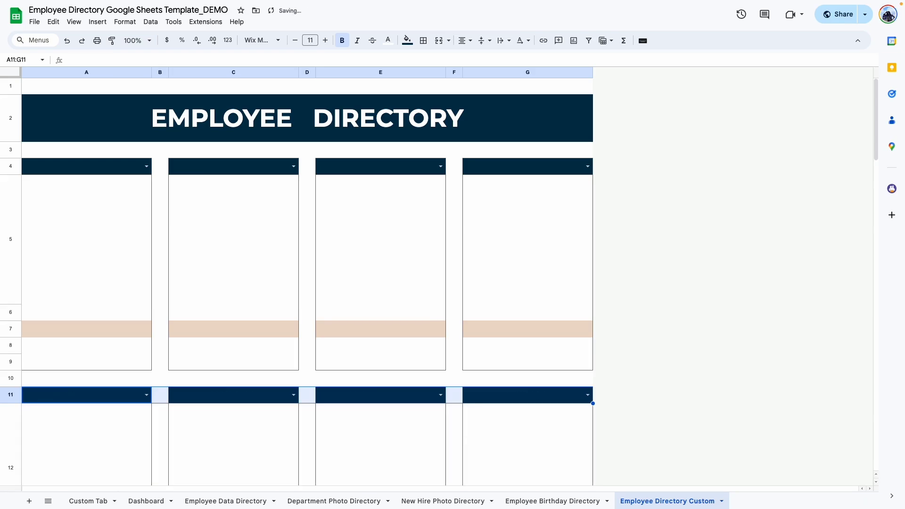
pyautogui.click(528, 234)
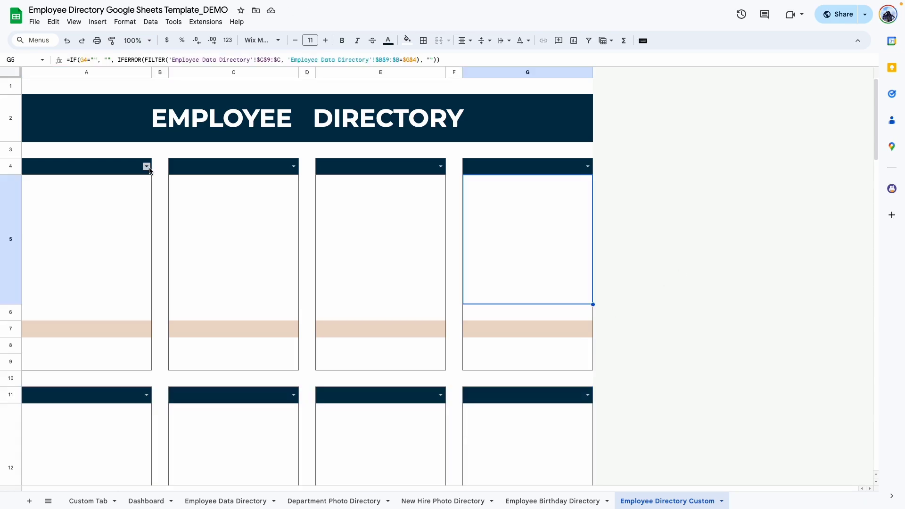
# Step: Choose an employee for each of the four cards in row 4 and check the details filled in below them
pyautogui.click(148, 168)
pyautogui.click(35, 184)
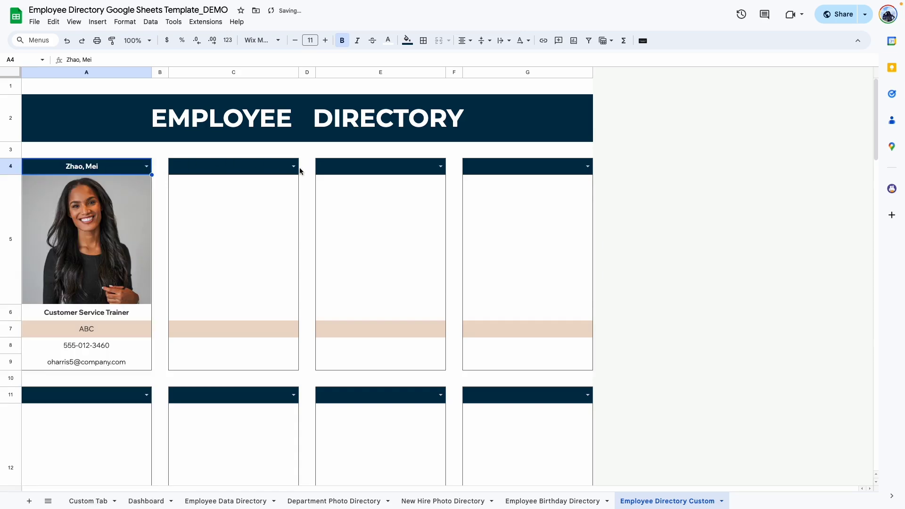
pyautogui.click(293, 166)
pyautogui.click(226, 234)
pyautogui.click(441, 166)
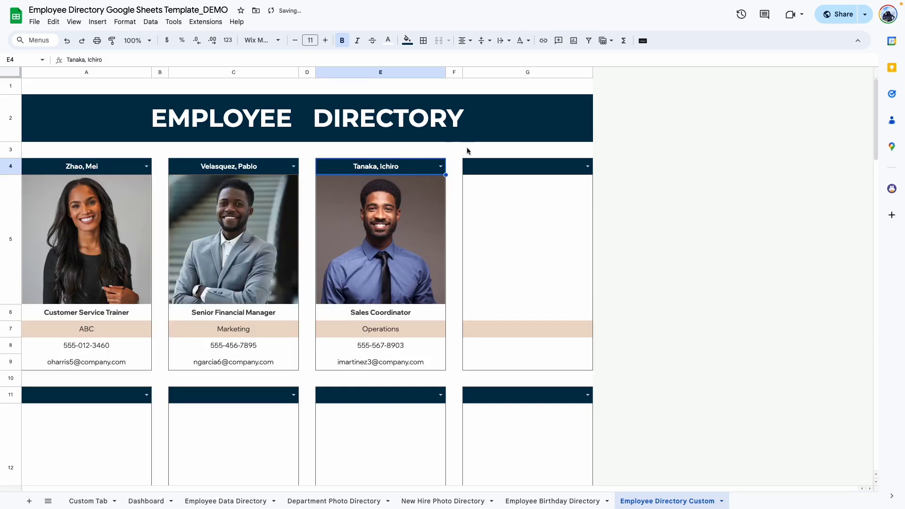
pyautogui.click(588, 166)
pyautogui.click(550, 306)
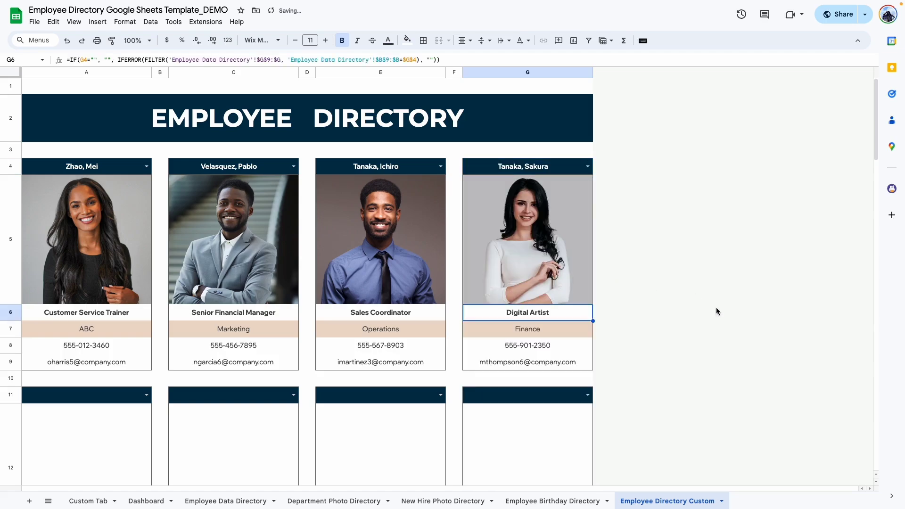
pyautogui.moveTo(112, 310); pyautogui.dragTo(120, 361)
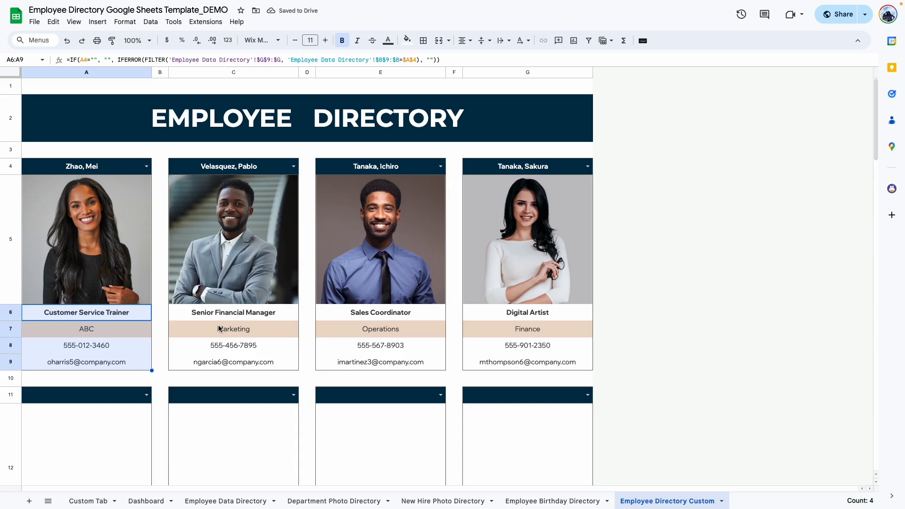
pyautogui.click(527, 345)
# Step: Choose an employee for each of the four cards in row 11 of the custom directory
pyautogui.scroll(-1, 311, 313)
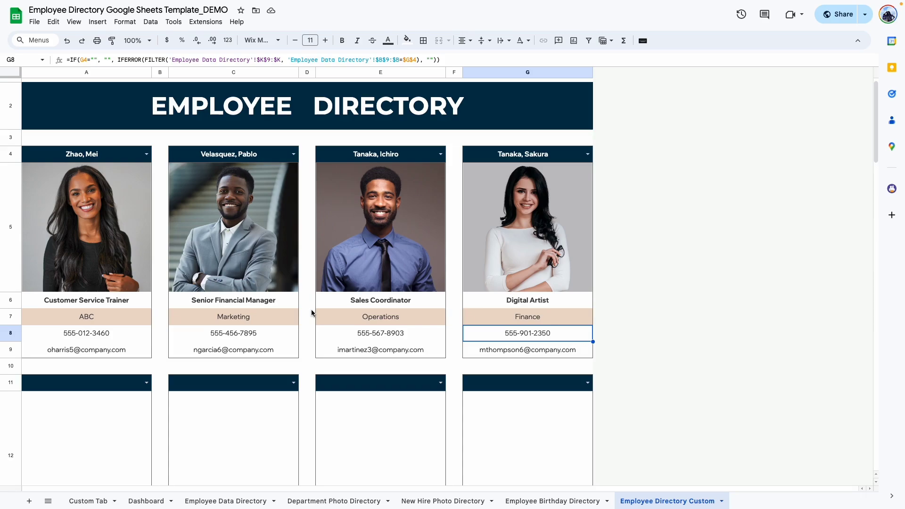
pyautogui.click(146, 382)
pyautogui.click(43, 424)
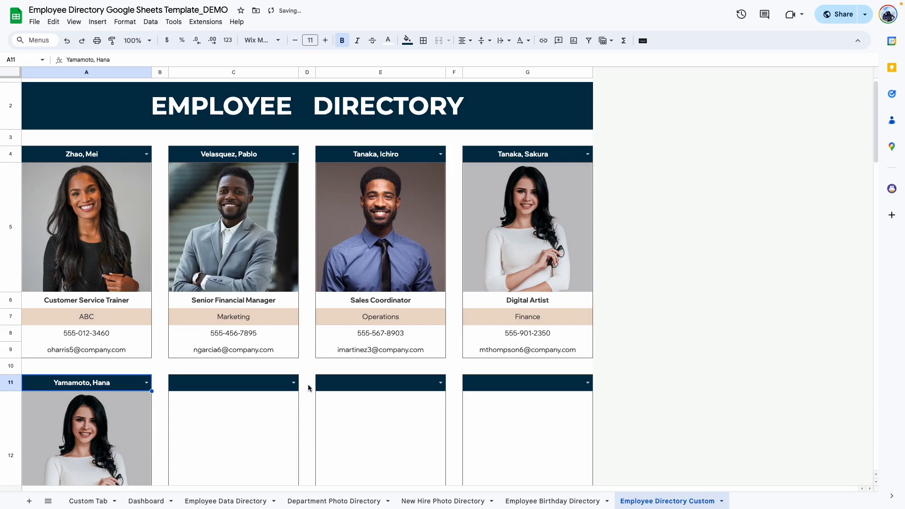
pyautogui.click(293, 382)
pyautogui.click(212, 477)
pyautogui.click(440, 383)
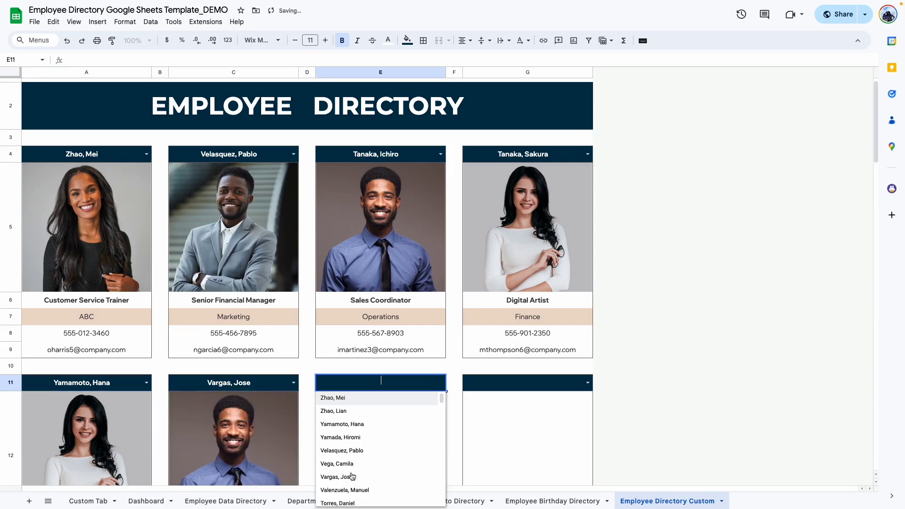
pyautogui.click(339, 464)
pyautogui.click(587, 382)
pyautogui.click(521, 434)
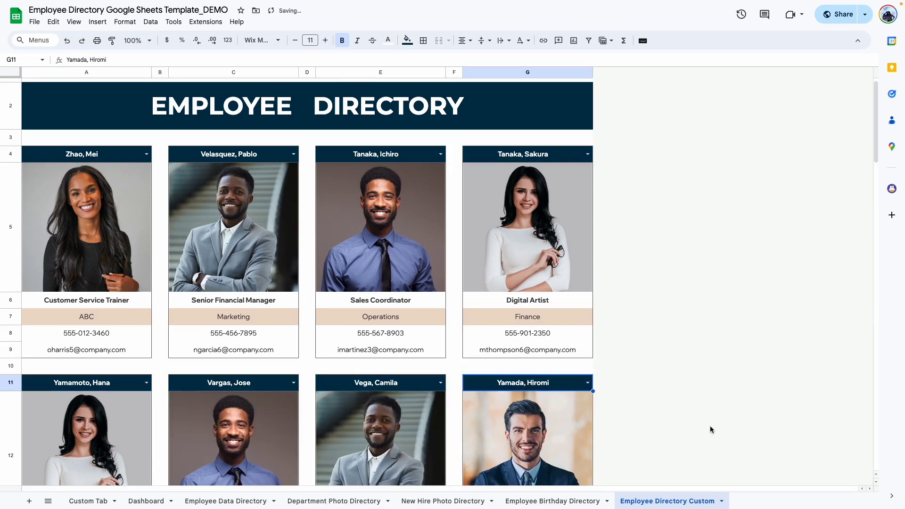
pyautogui.press('Up')
pyautogui.press('Up')
pyautogui.press('Up')
pyautogui.press('Up')
pyautogui.scroll(1, 683, 417)
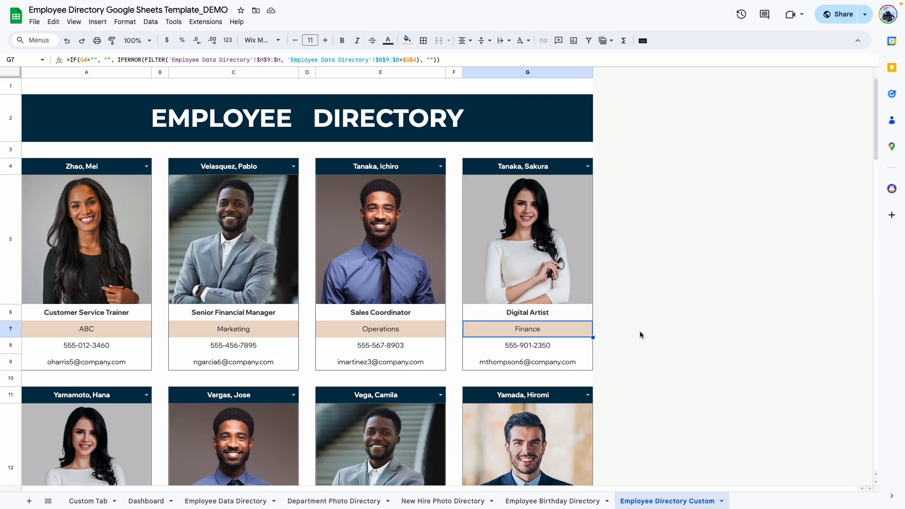
pyautogui.press('Down')
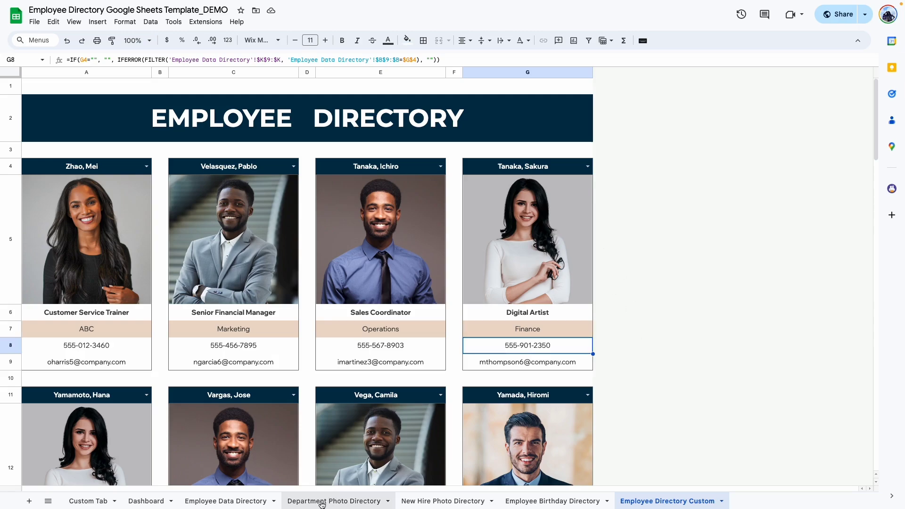
# Step: Open the print settings for the Department Photo Directory and set the page orientation to Portrait
pyautogui.click(322, 503)
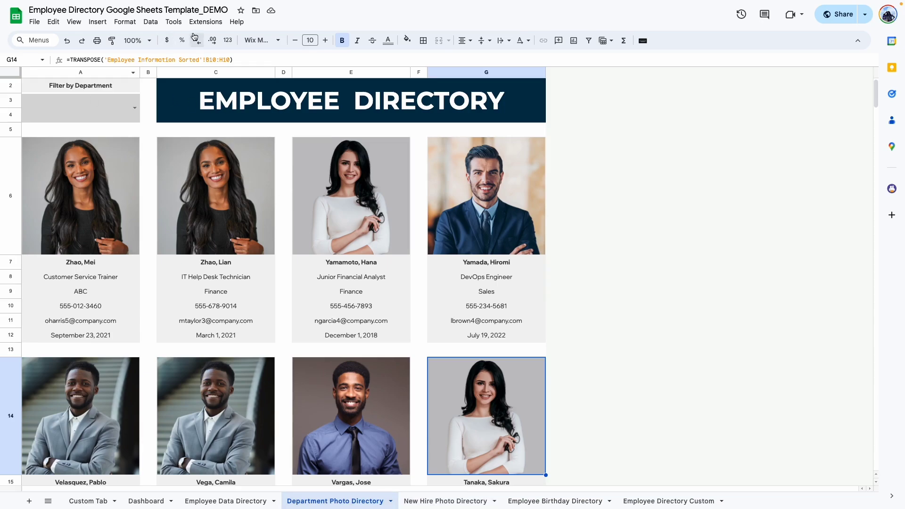
pyautogui.click(97, 42)
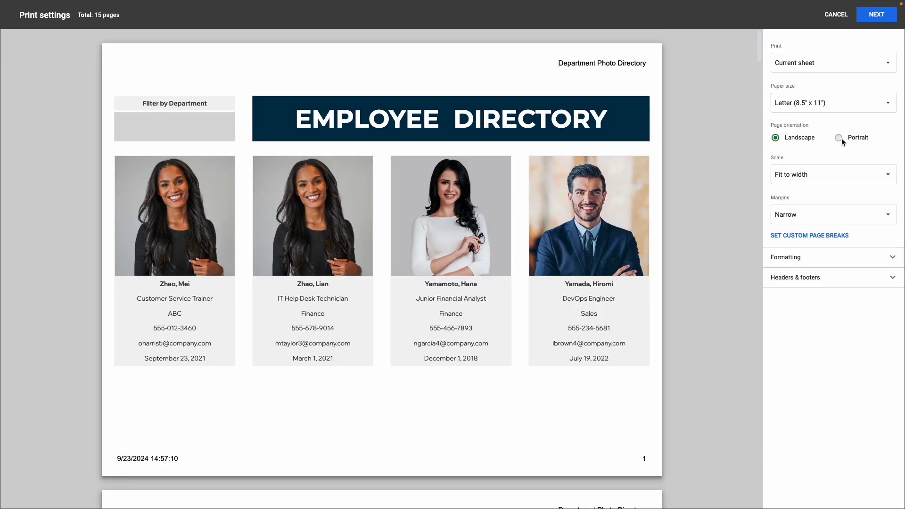
pyautogui.scroll(-10, 536, 219)
pyautogui.scroll(8, 536, 219)
pyautogui.scroll(3, 538, 216)
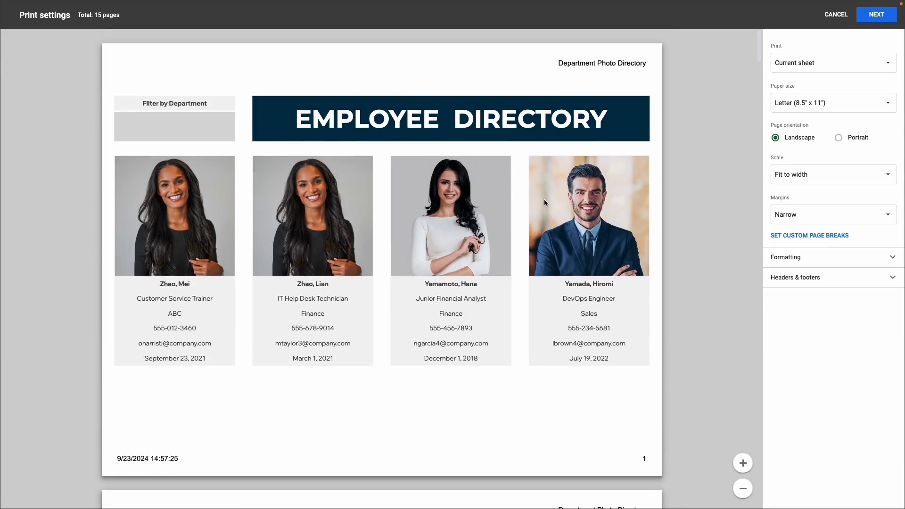
pyautogui.click(838, 137)
pyautogui.scroll(-12, 571, 180)
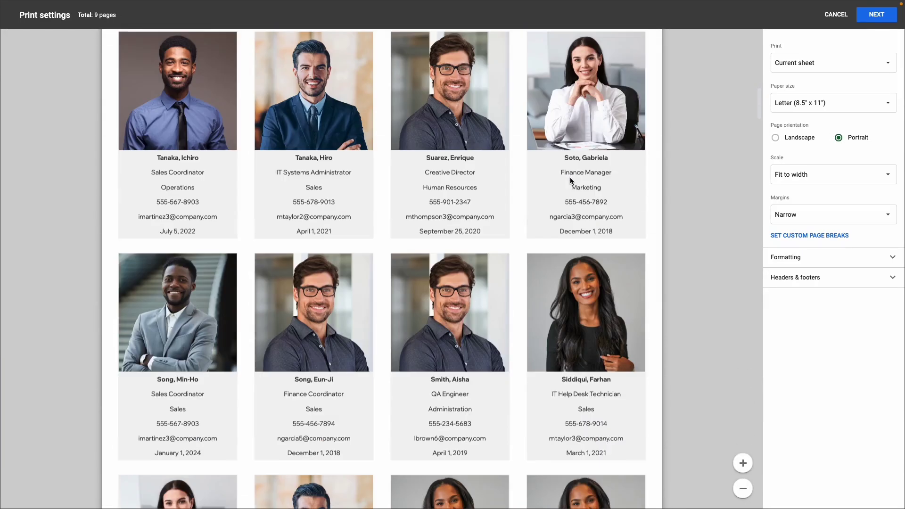
# Step: Examine the portrait print preview to see where the page breaks fall between the employee cards
pyautogui.scroll(-4, 569, 181)
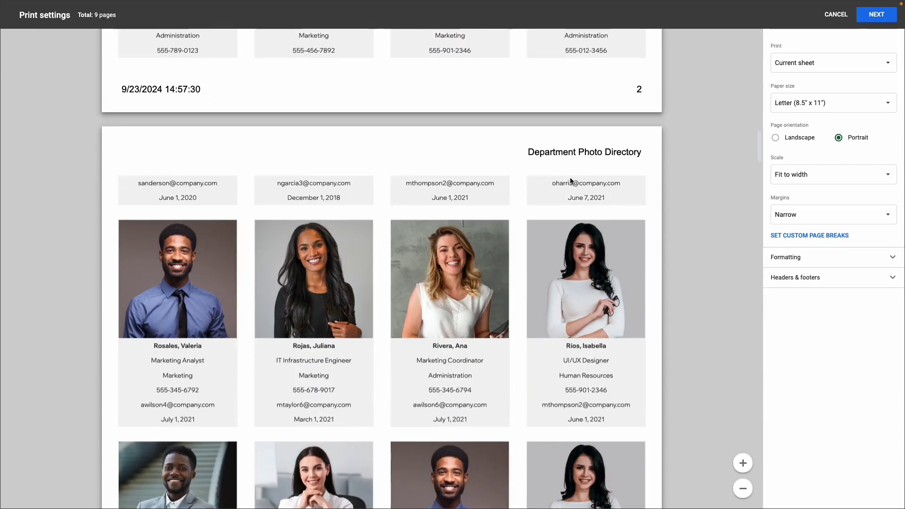
pyautogui.scroll(6, 569, 180)
pyautogui.scroll(-1, 464, 342)
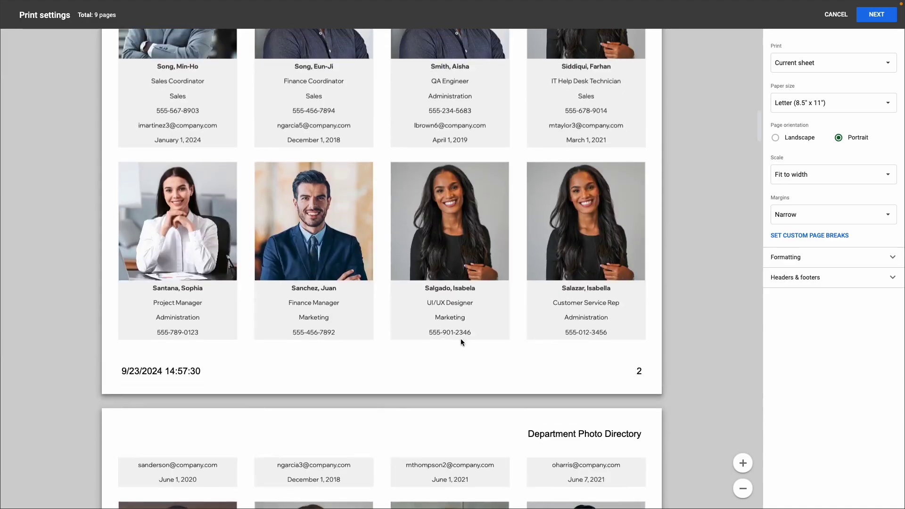
pyautogui.scroll(-10, 474, 330)
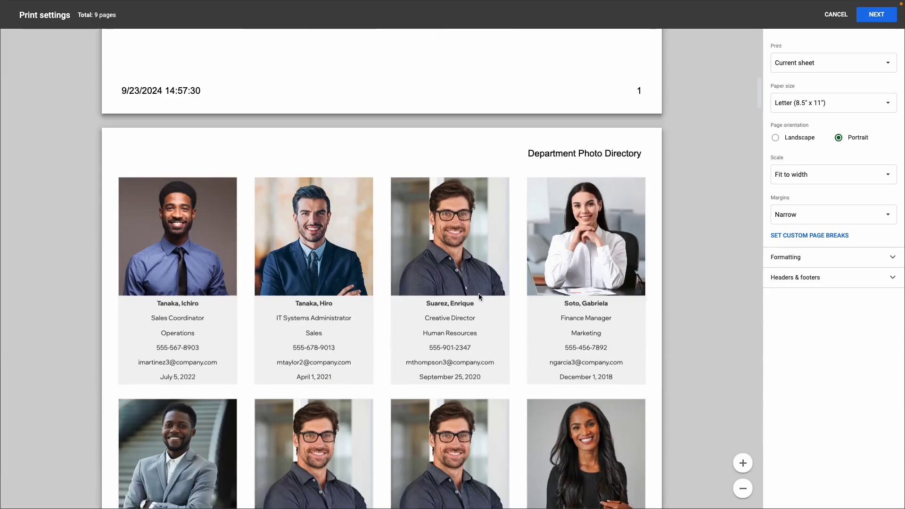
pyautogui.scroll(6, 482, 205)
pyautogui.scroll(-2, 483, 206)
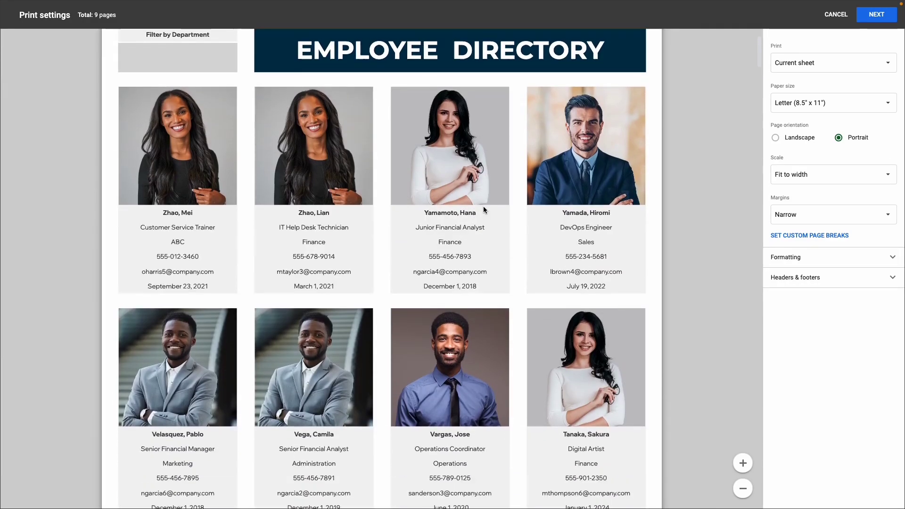
pyautogui.scroll(-10, 490, 363)
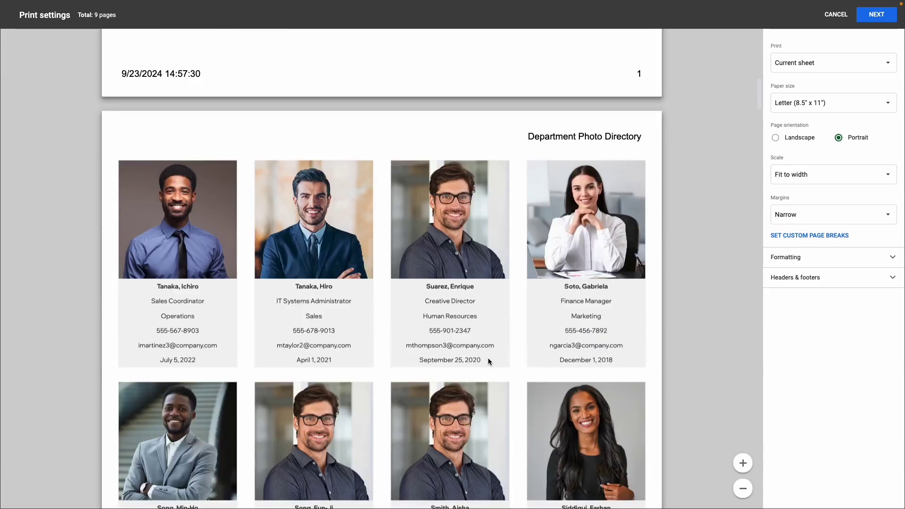
pyautogui.scroll(4, 489, 247)
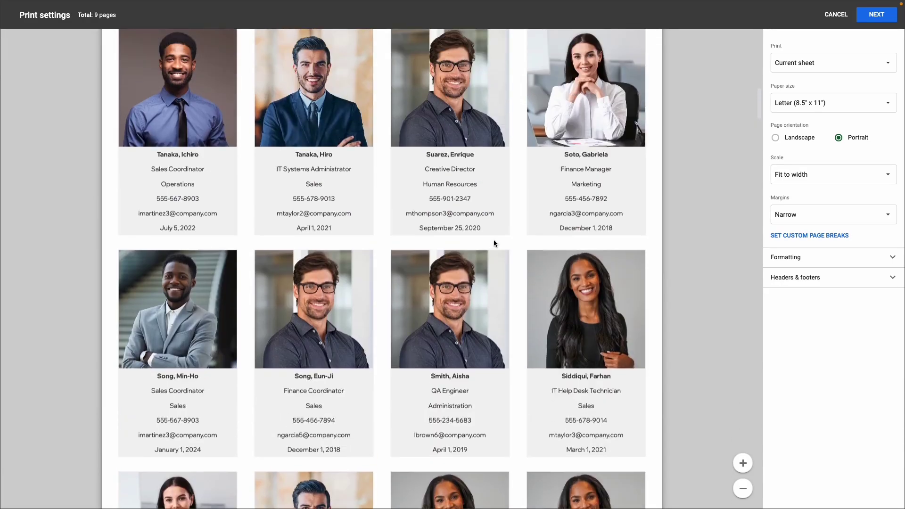
pyautogui.scroll(1, 469, 300)
pyautogui.scroll(-6, 481, 333)
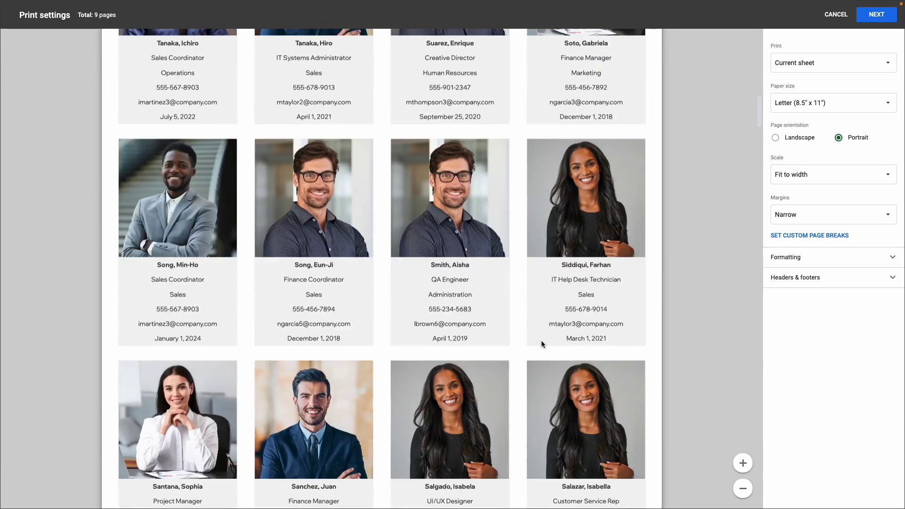
pyautogui.scroll(-5, 398, 353)
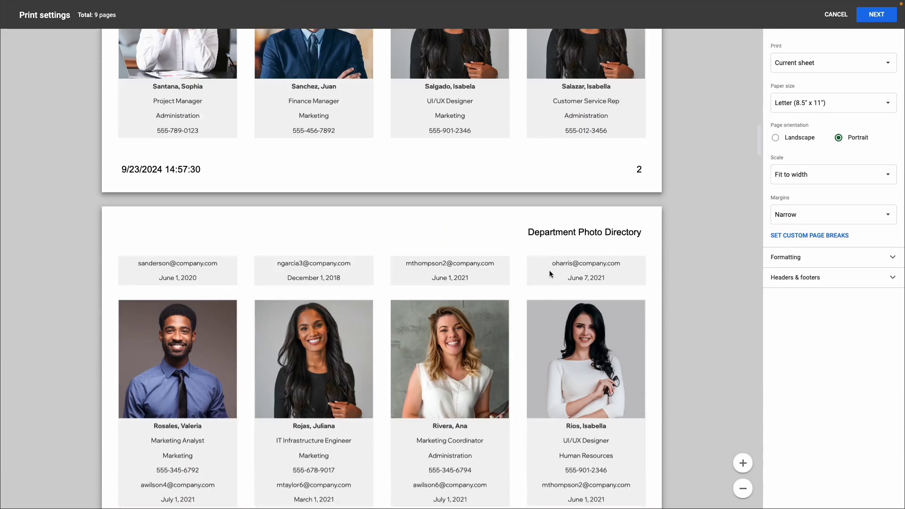
pyautogui.scroll(-15, 550, 270)
pyautogui.scroll(20, 590, 245)
# Step: Try Normal margins in the print preview, check the pages, and set the margins back to Narrow
pyautogui.click(790, 215)
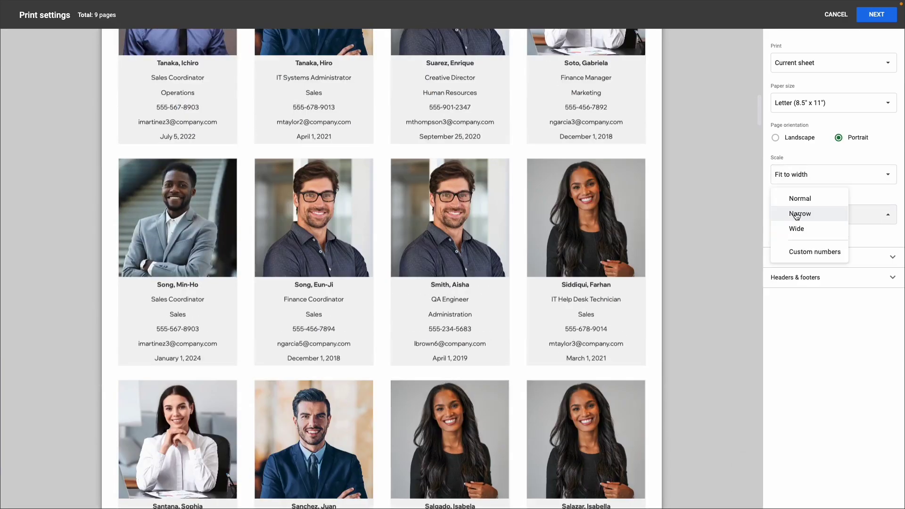
pyautogui.click(792, 198)
pyautogui.scroll(-8, 601, 232)
pyautogui.scroll(20, 600, 235)
pyautogui.click(790, 220)
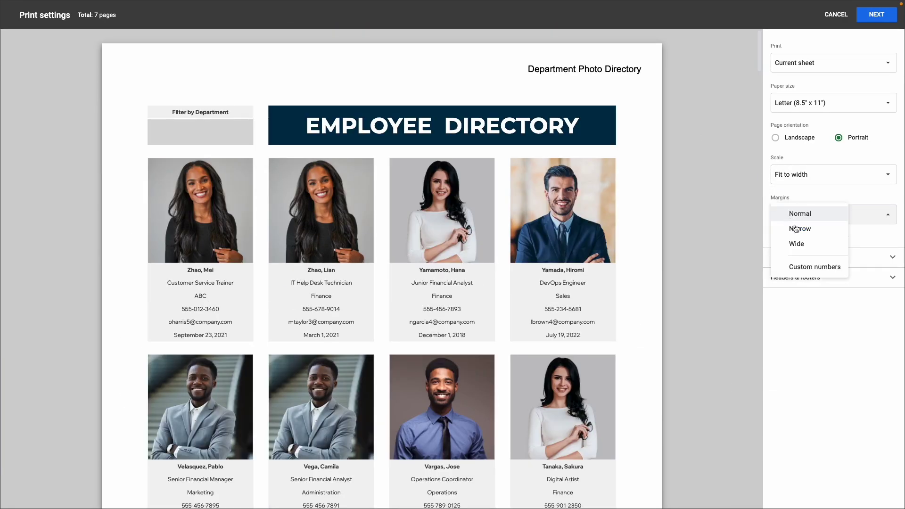
pyautogui.click(795, 228)
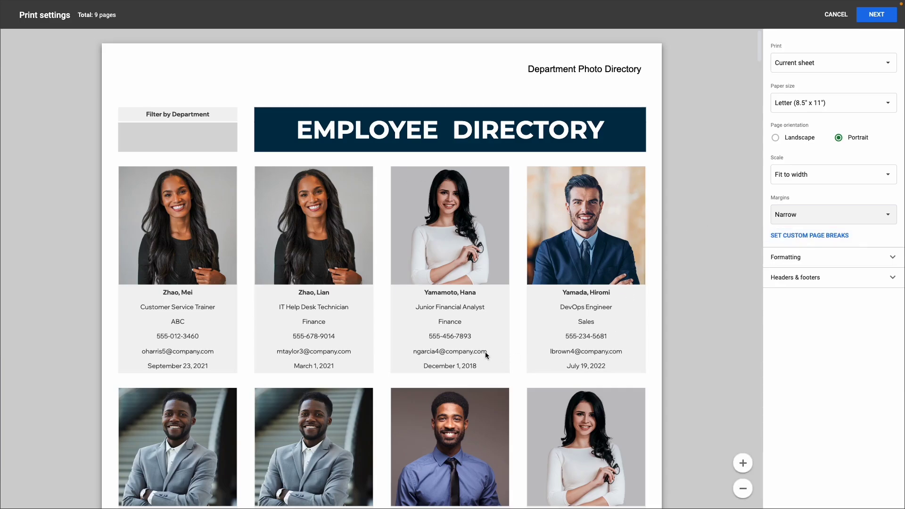
# Step: Set the print scale to Normal (100%)
pyautogui.scroll(-10, 631, 250)
pyautogui.scroll(4, 642, 222)
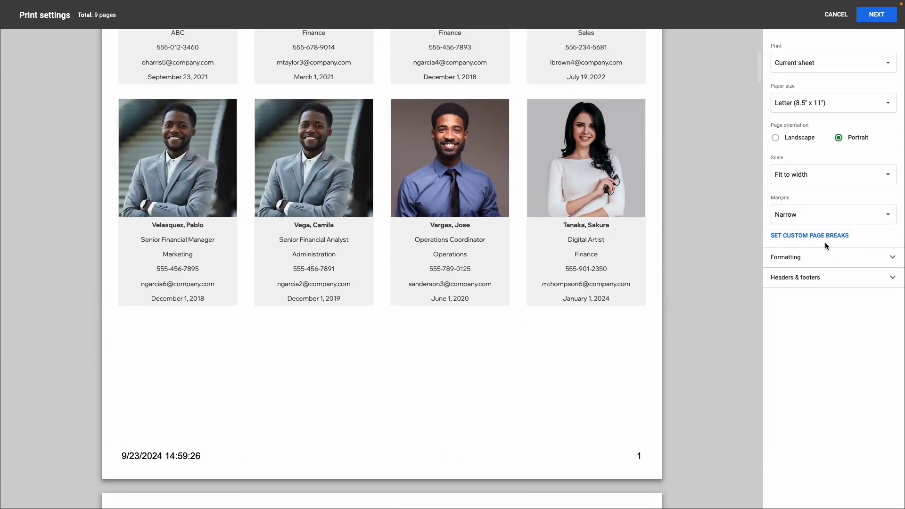
pyautogui.scroll(5, 526, 206)
pyautogui.click(824, 175)
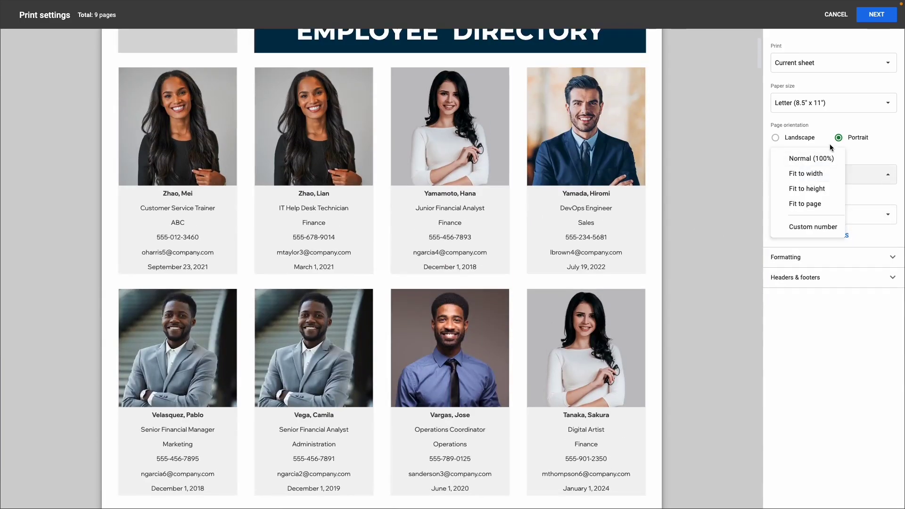
pyautogui.click(823, 158)
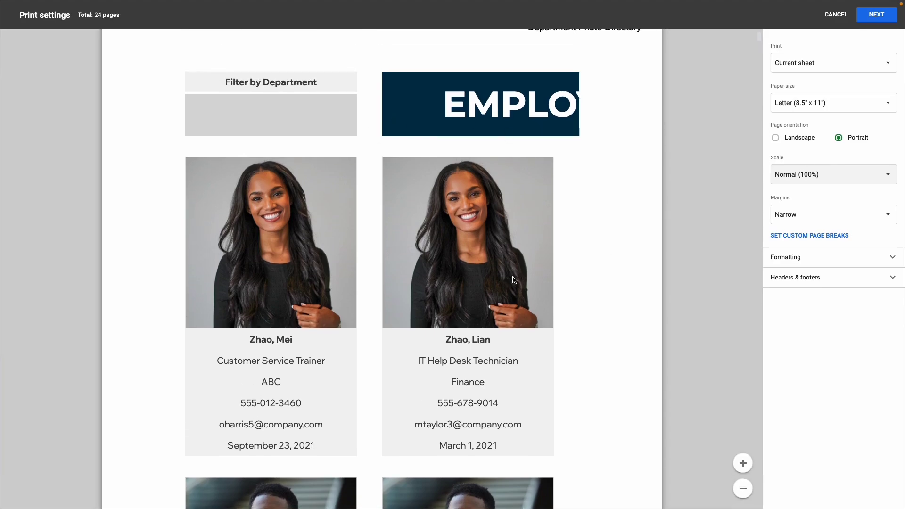
# Step: Open the custom page breaks and move the vertical break after column C to the end of column G
pyautogui.click(743, 489)
pyautogui.click(743, 490)
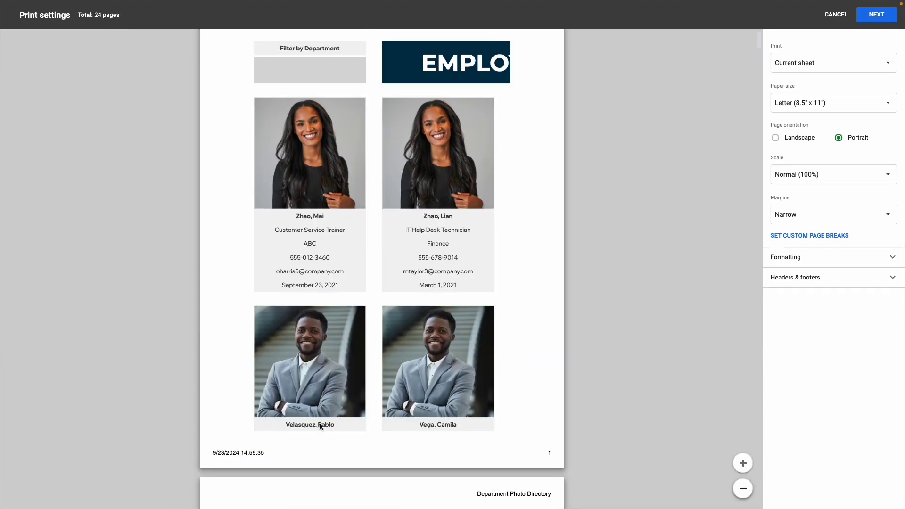
pyautogui.click(805, 241)
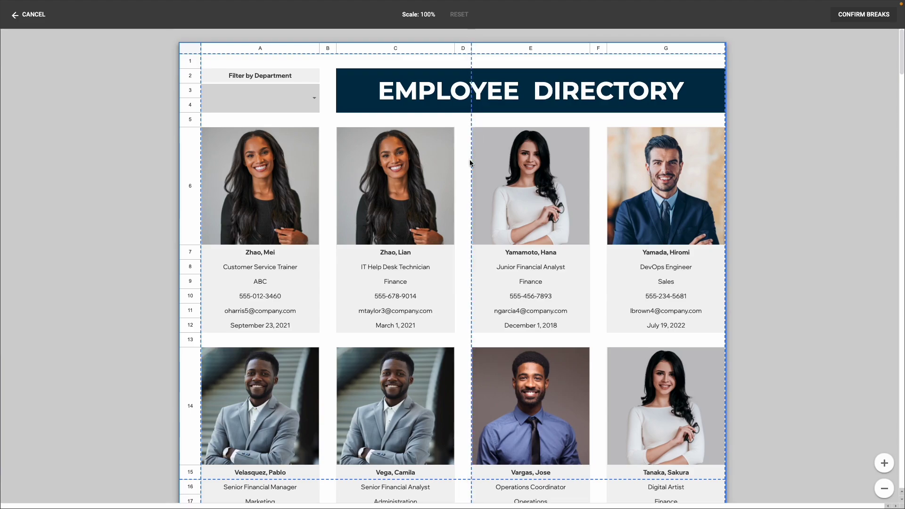
pyautogui.moveTo(471, 161); pyautogui.dragTo(725, 160)
# Step: Move the horizontal page break that cuts through the employee cards after row 42 to below row 45
pyautogui.scroll(-3, 473, 202)
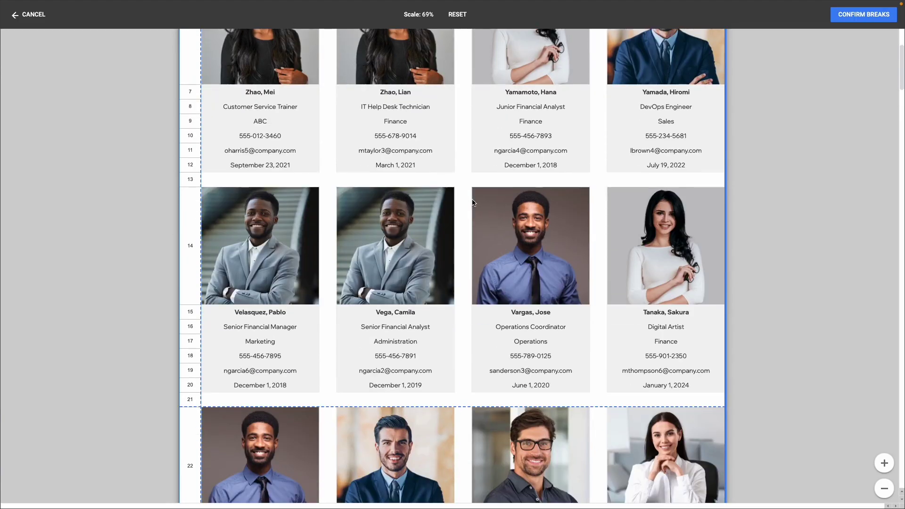
pyautogui.scroll(3, 472, 200)
pyautogui.scroll(-3, 422, 397)
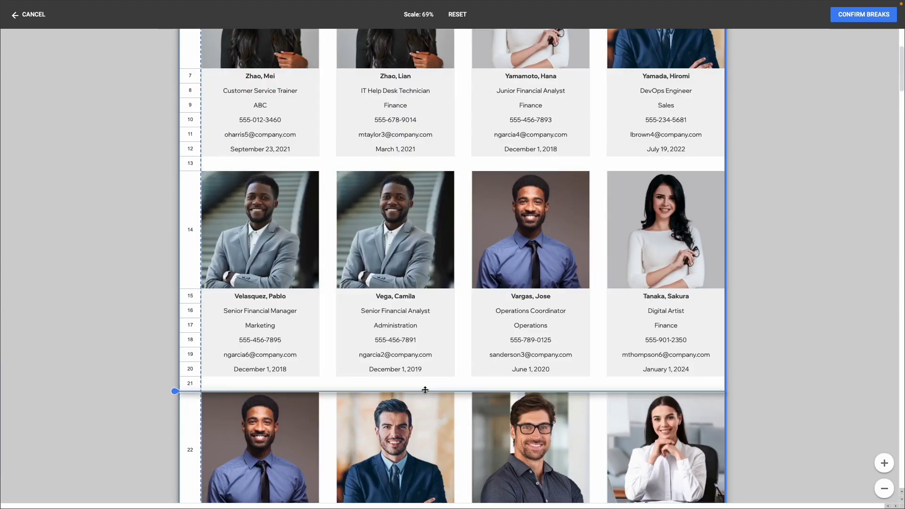
pyautogui.scroll(3, 542, 237)
pyautogui.scroll(-3, 529, 267)
pyautogui.scroll(-3, 409, 296)
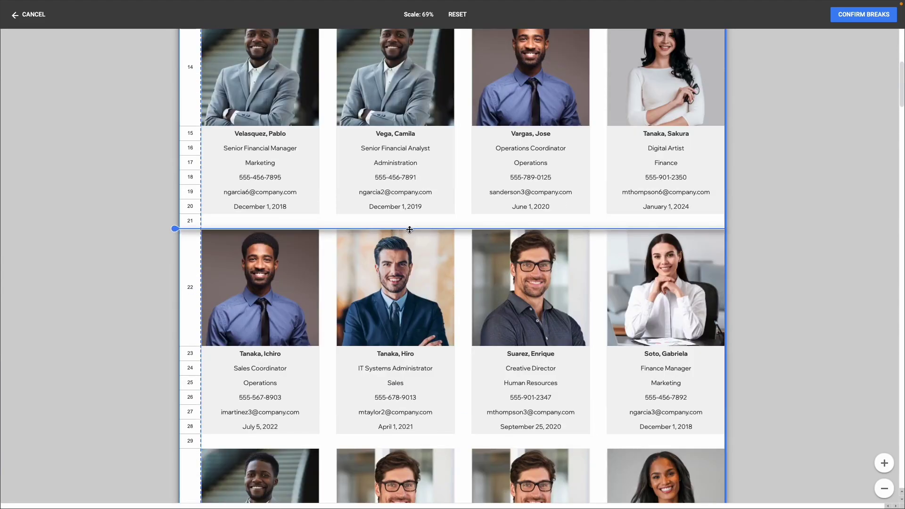
pyautogui.scroll(-7, 443, 320)
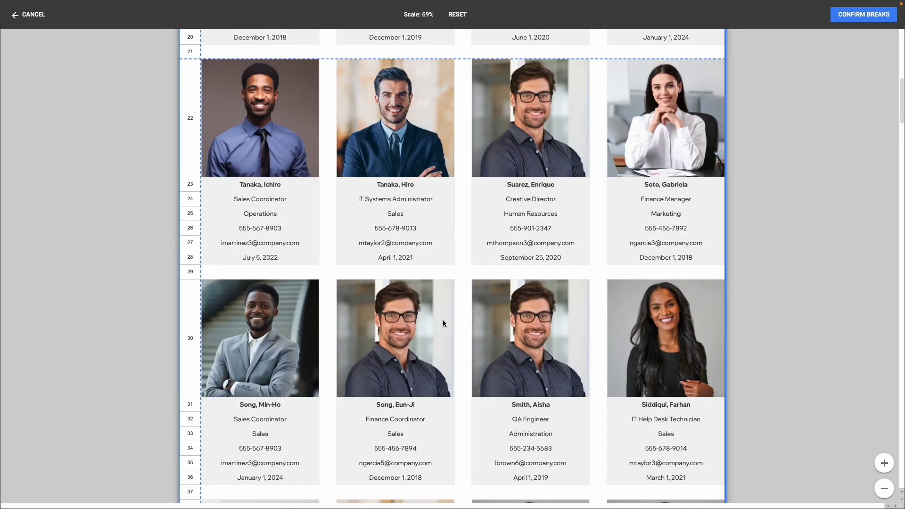
pyautogui.scroll(-2, 443, 321)
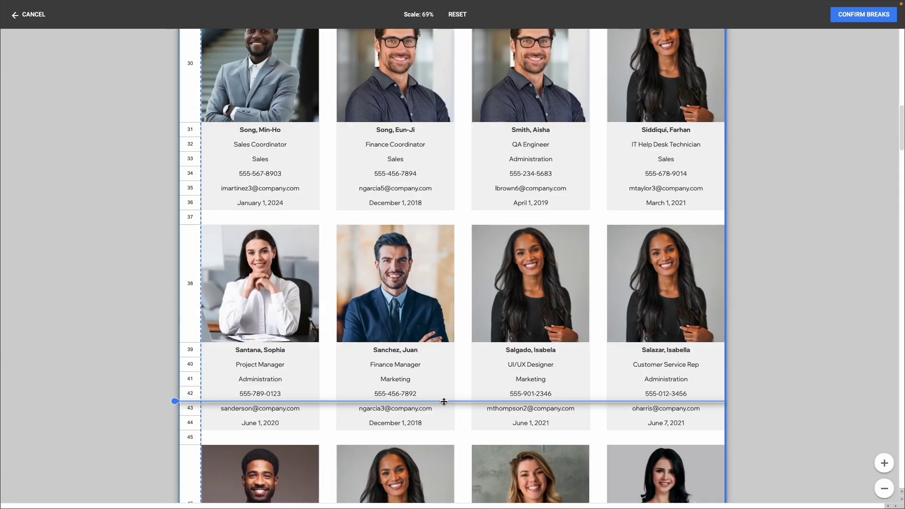
pyautogui.moveTo(443, 401); pyautogui.dragTo(443, 448)
# Step: Move the next two horizontal page breaks down to the ends of spacer rows 69 and 93
pyautogui.scroll(-2, 421, 300)
pyautogui.scroll(-9, 420, 300)
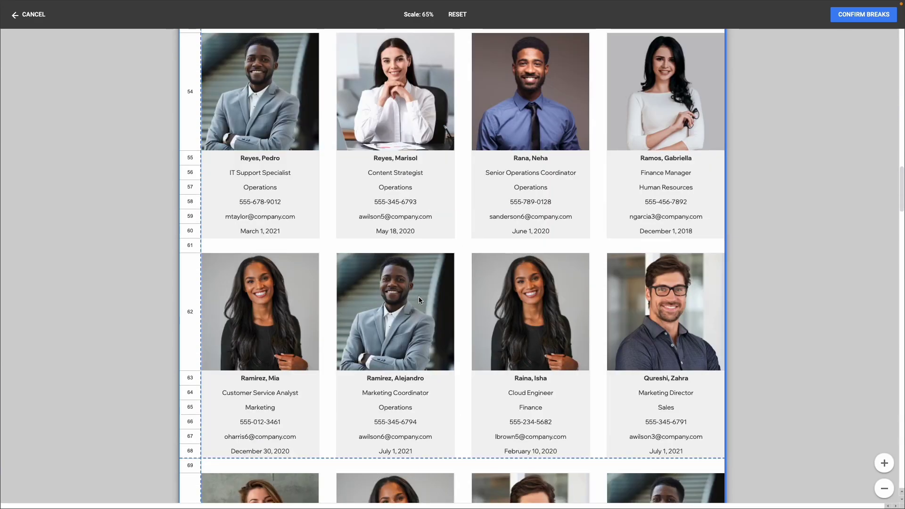
pyautogui.scroll(-1, 418, 300)
pyautogui.moveTo(446, 397); pyautogui.dragTo(443, 406)
pyautogui.scroll(-4, 448, 401)
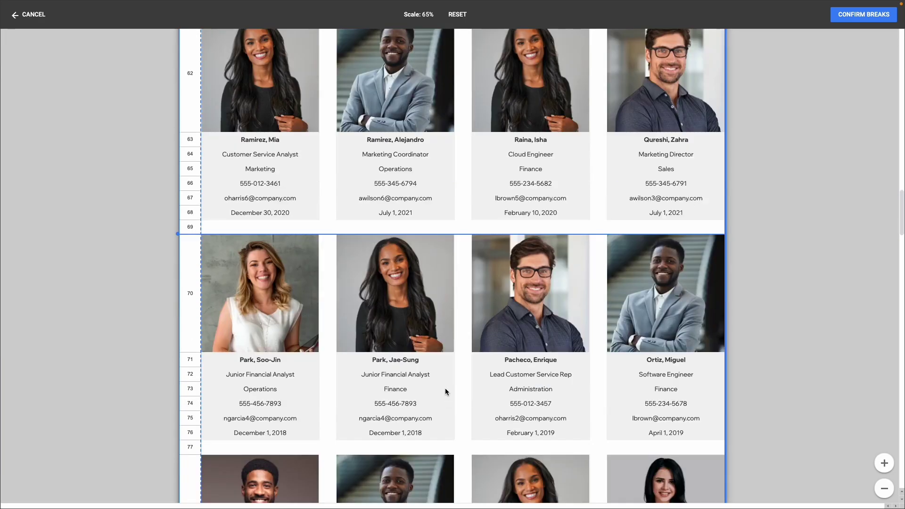
pyautogui.scroll(-11, 420, 301)
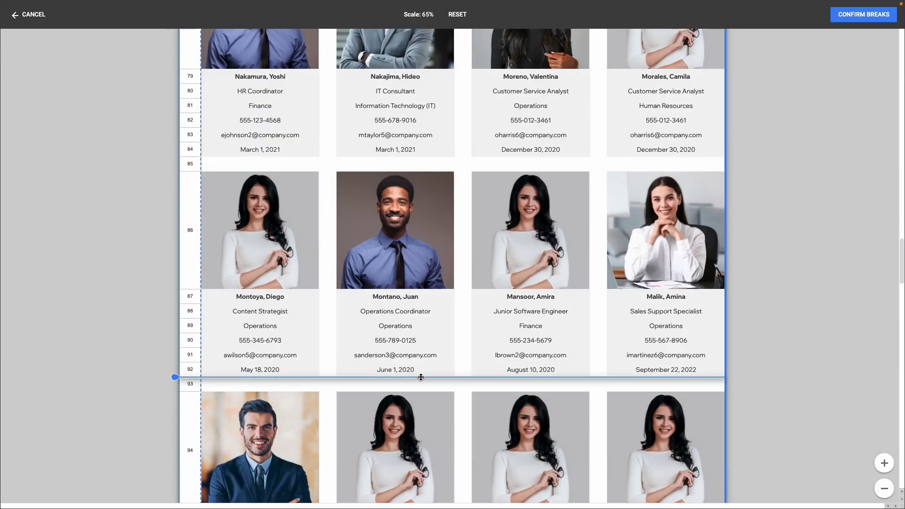
pyautogui.moveTo(420, 377); pyautogui.dragTo(422, 392)
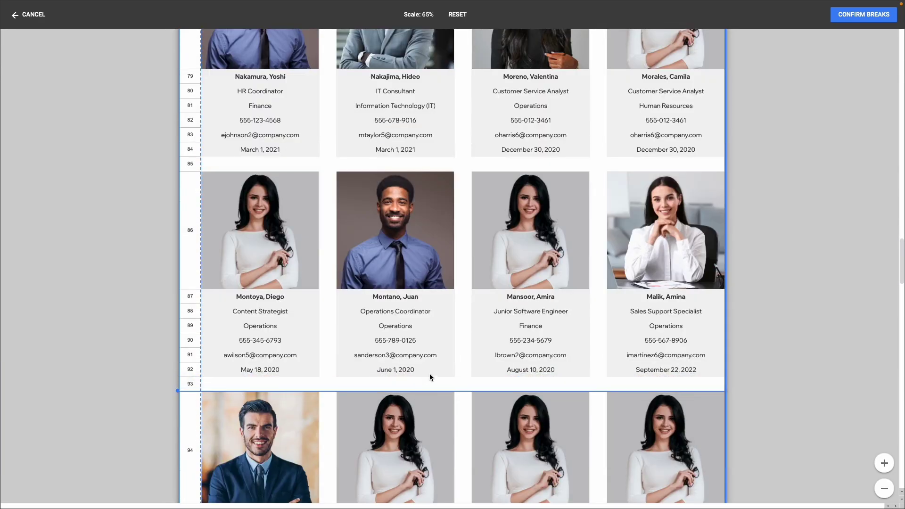
# Step: Place the remaining horizontal page breaks between employee cards, directly after row 140 and row 164
pyautogui.scroll(-10, 429, 373)
pyautogui.scroll(-5, 429, 373)
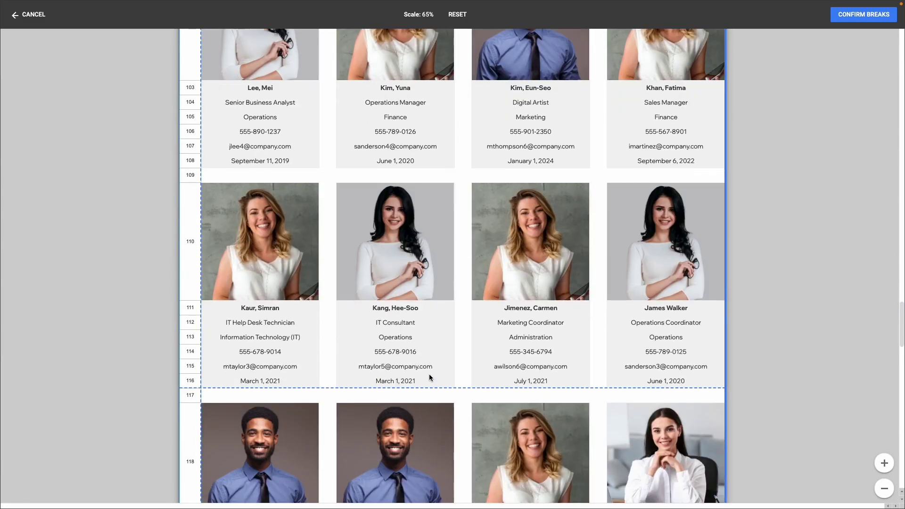
pyautogui.scroll(-2, 349, 313)
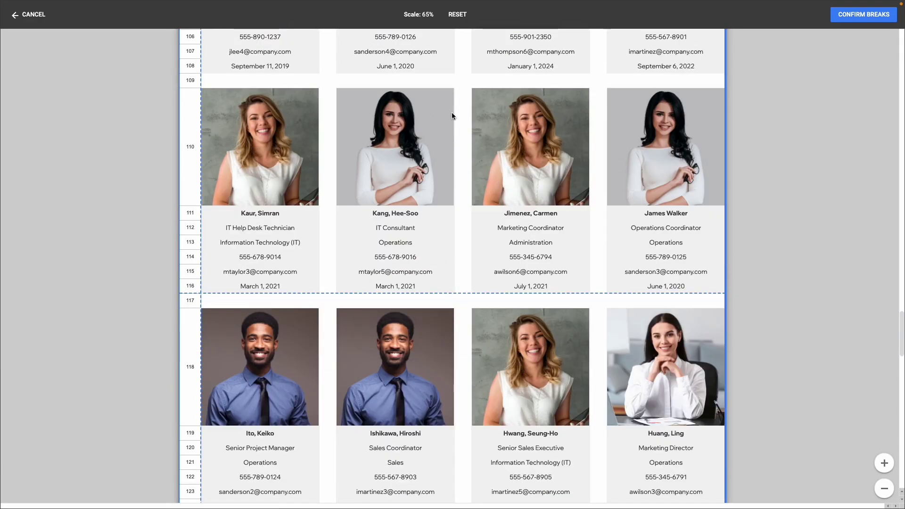
pyautogui.scroll(-13, 452, 116)
pyautogui.moveTo(460, 379); pyautogui.dragTo(463, 394)
pyautogui.scroll(-8, 456, 391)
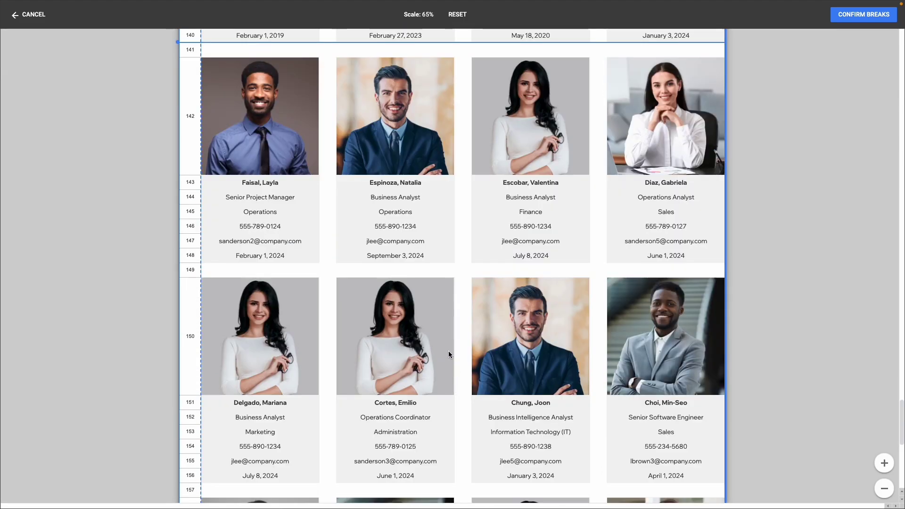
pyautogui.scroll(-7, 448, 351)
pyautogui.moveTo(437, 375); pyautogui.dragTo(449, 387)
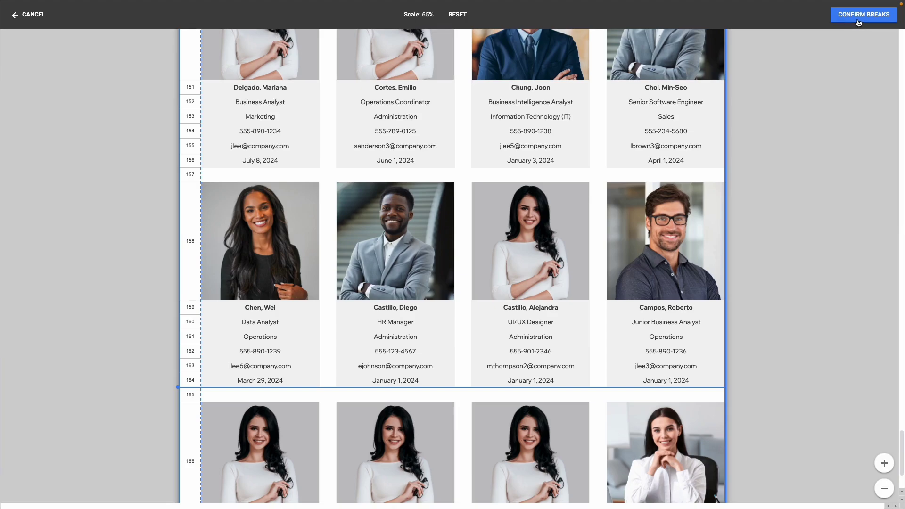
# Step: Confirm the custom page breaks and review the resulting pages in the print preview
pyautogui.click(858, 23)
pyautogui.scroll(1, 539, 162)
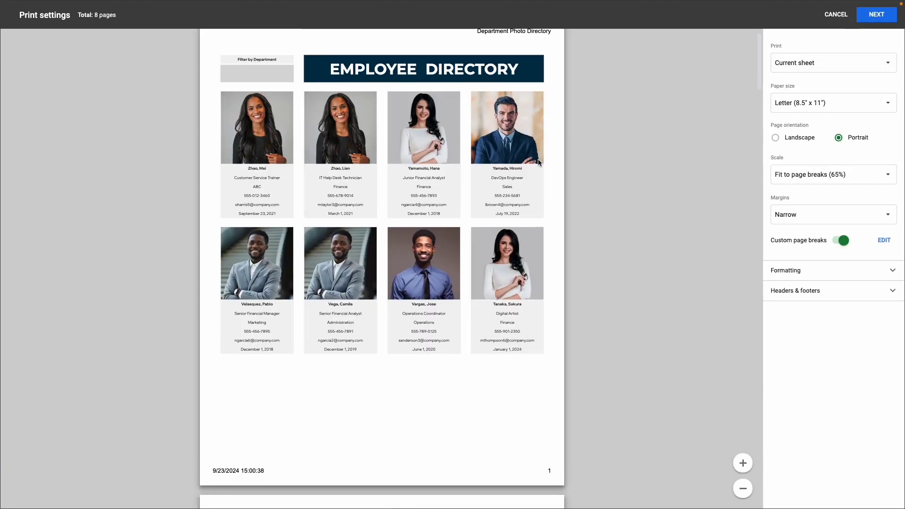
pyautogui.scroll(-20, 474, 273)
pyautogui.scroll(-20, 472, 274)
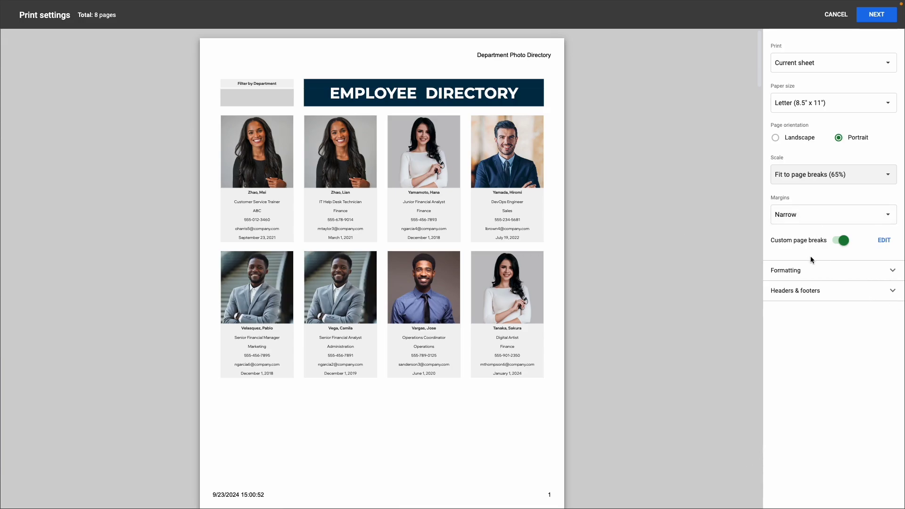
# Step: Turn off page numbers, sheet name, current date and current time in the print headers and footers
pyautogui.click(792, 296)
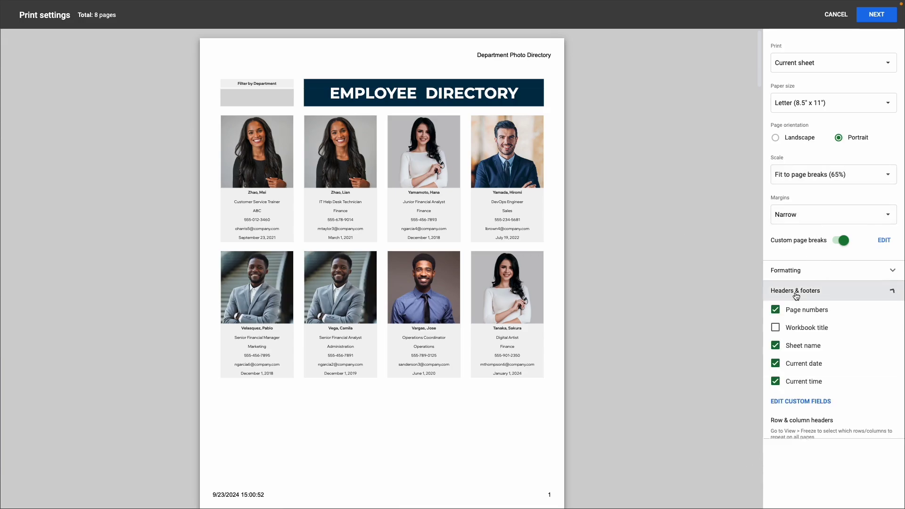
pyautogui.click(775, 310)
pyautogui.click(775, 346)
pyautogui.click(775, 363)
pyautogui.click(775, 381)
pyautogui.scroll(-8, 344, 389)
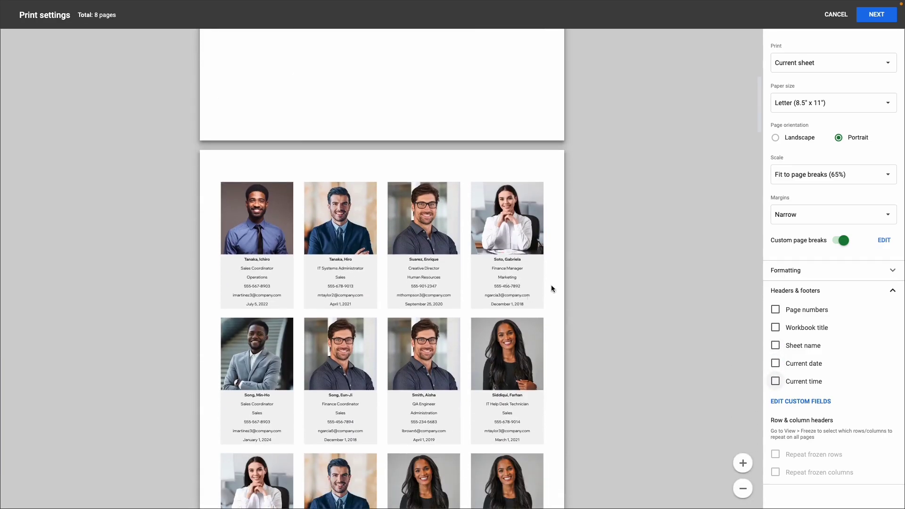
# Step: Turn page numbers, sheet name and current date back on, then proceed to printing and open the destination choices
pyautogui.click(784, 311)
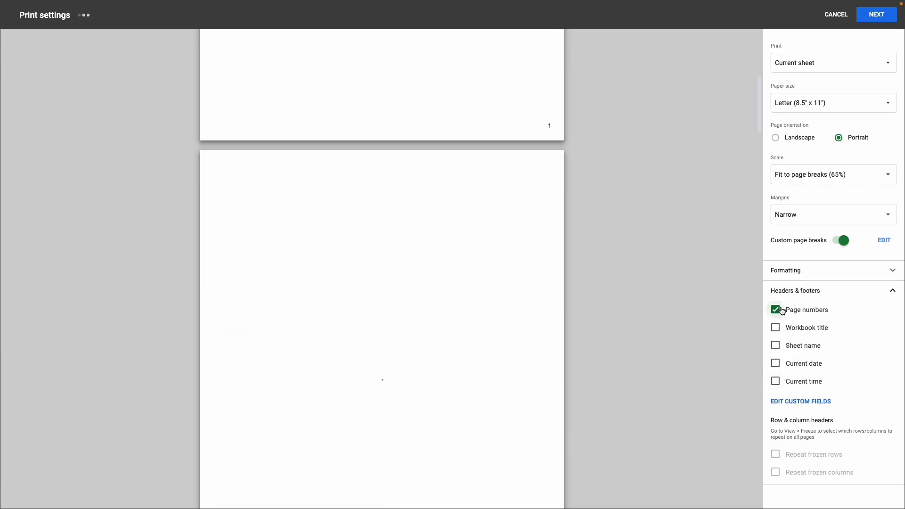
pyautogui.click(777, 349)
pyautogui.click(775, 364)
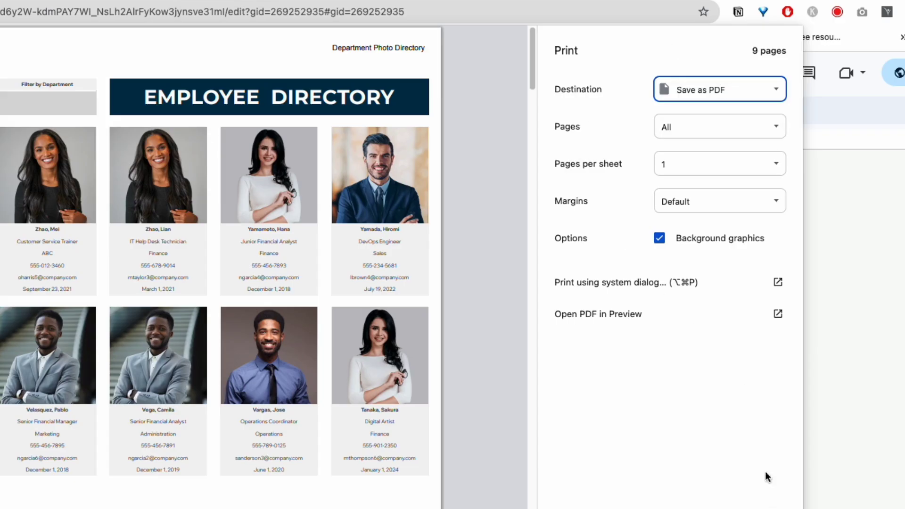
pyautogui.click(713, 89)
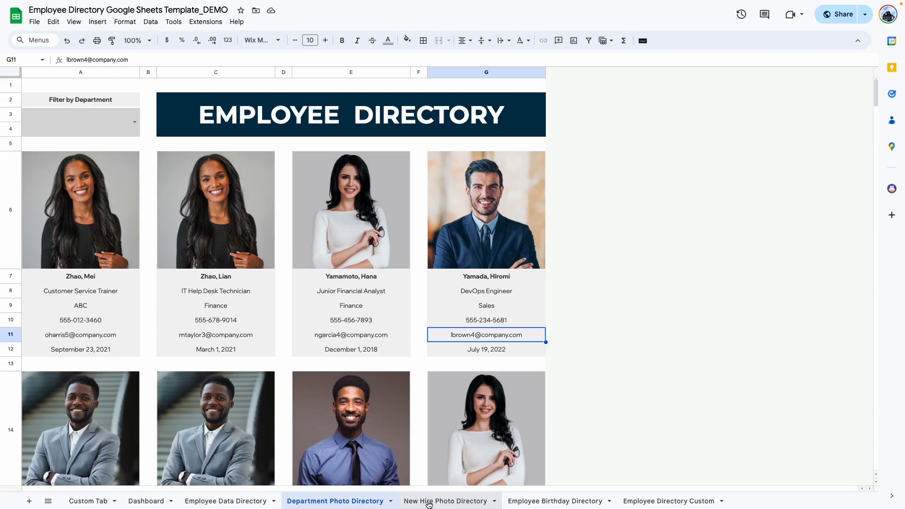
# Step: View the New Hire Photo Directory, Employee Birthday Directory and Employee Directory Custom sheets, and open the Dashboard
pyautogui.click(429, 502)
pyautogui.click(519, 502)
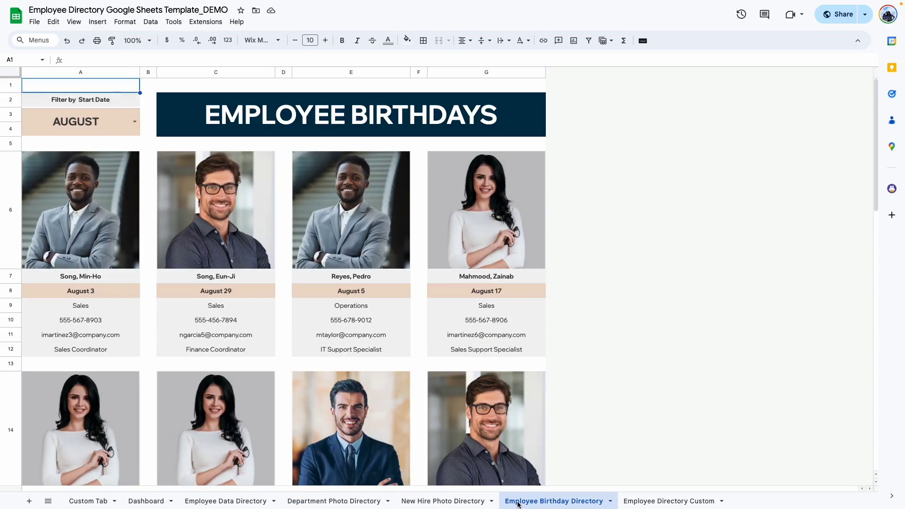
pyautogui.click(667, 501)
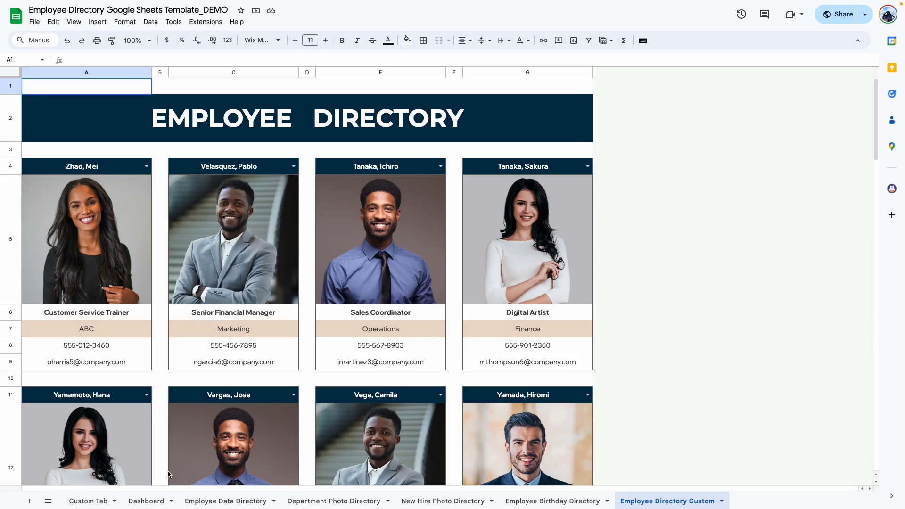
pyautogui.click(146, 501)
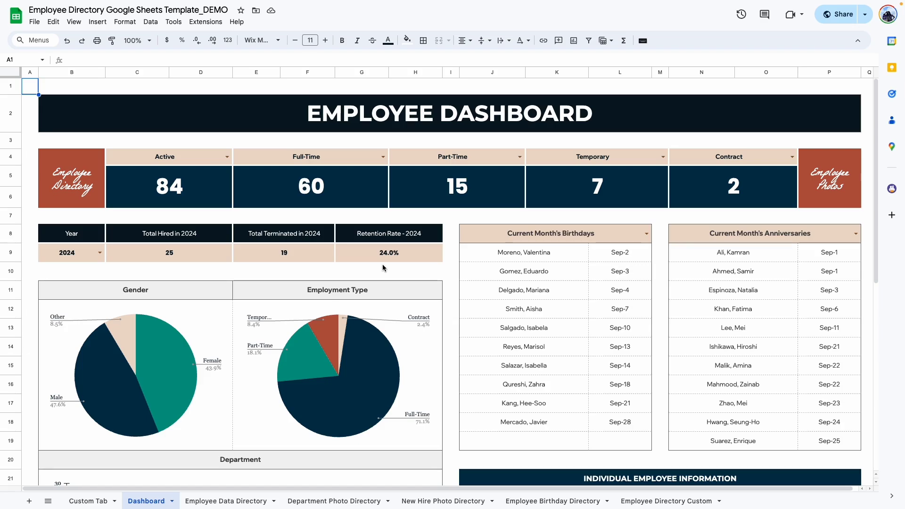
# Step: Follow the dashboard's Employee Directory link to the Employee Data Directory sheet
pyautogui.click(71, 178)
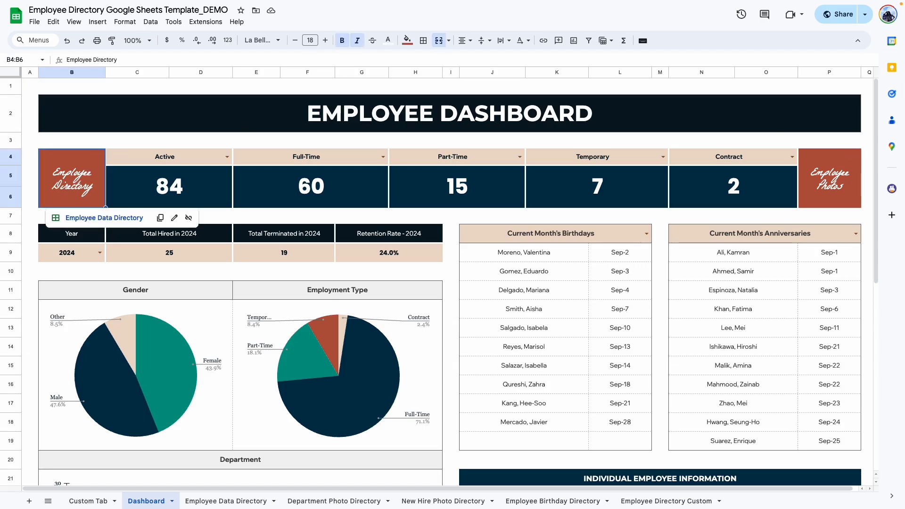
pyautogui.click(815, 178)
pyautogui.click(70, 185)
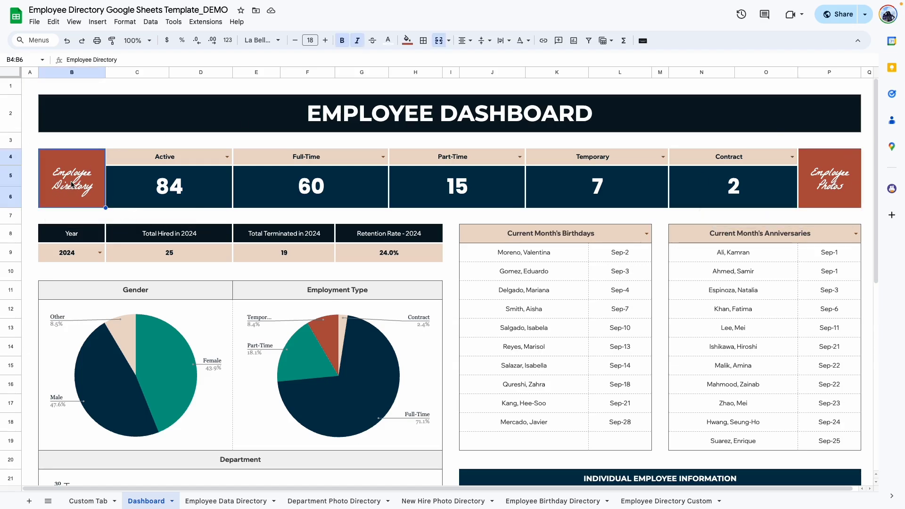
pyautogui.click(96, 221)
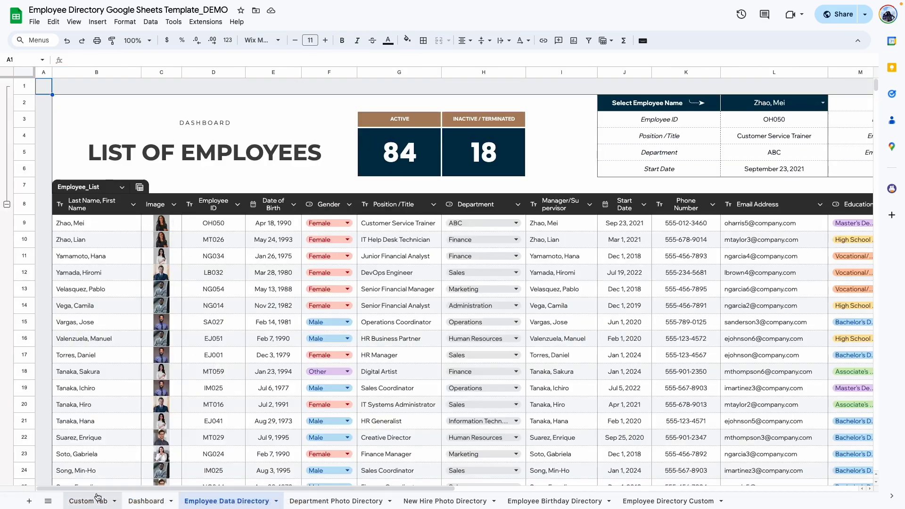
# Step: Follow the dashboard's Employee Photos link to the Department Photo Directory, and return to the Dashboard
pyautogui.click(144, 500)
pyautogui.click(833, 192)
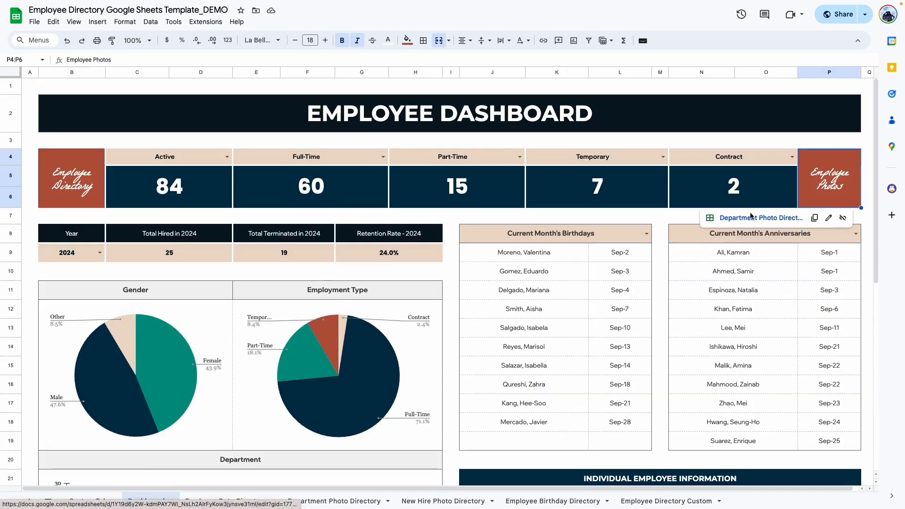
pyautogui.click(800, 216)
pyautogui.click(146, 501)
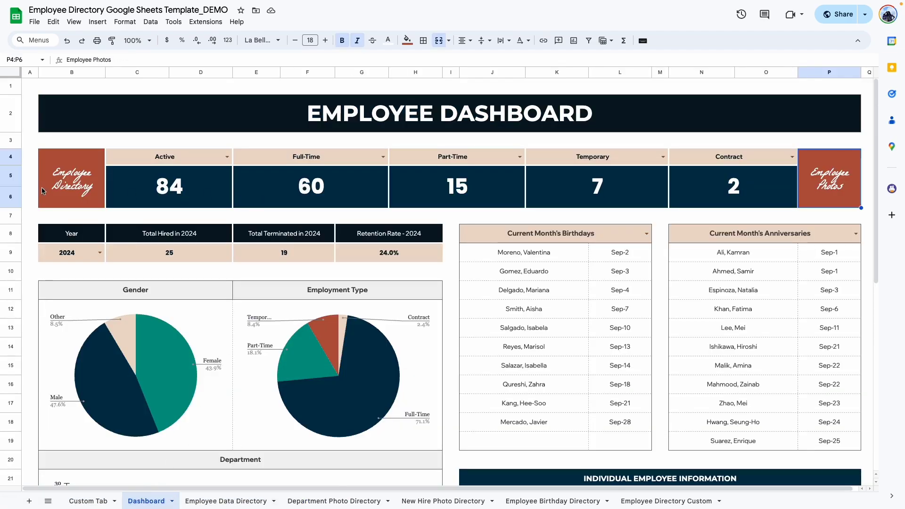
pyautogui.moveTo(75, 172)
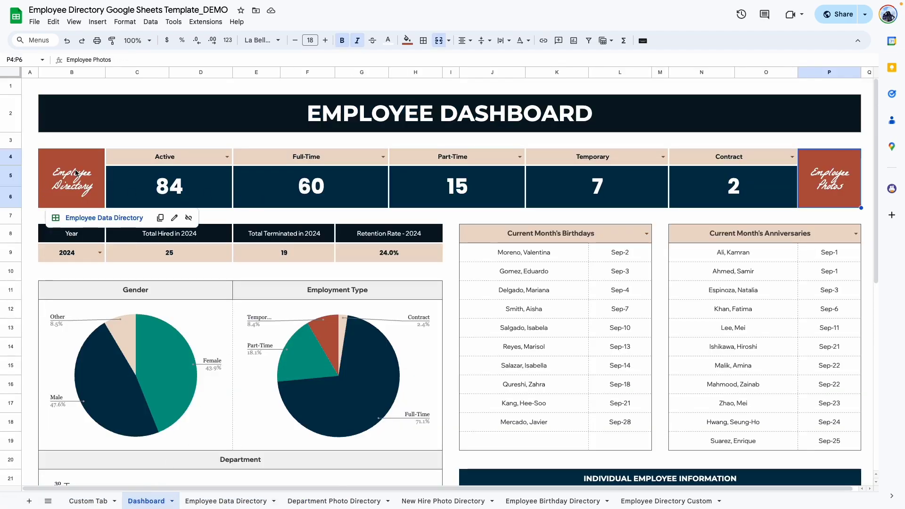
# Step: Change the employee status shown in the dashboard's first summary card to Not active
pyautogui.click(143, 148)
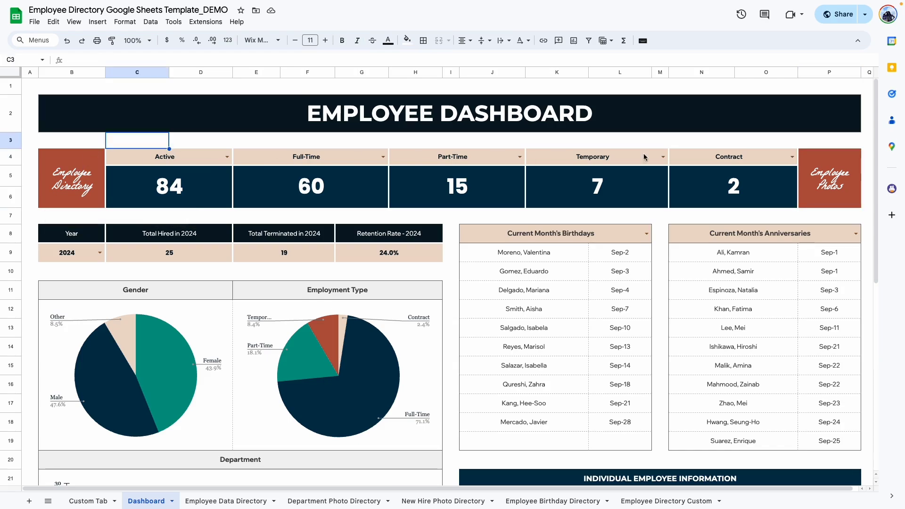
pyautogui.click(192, 162)
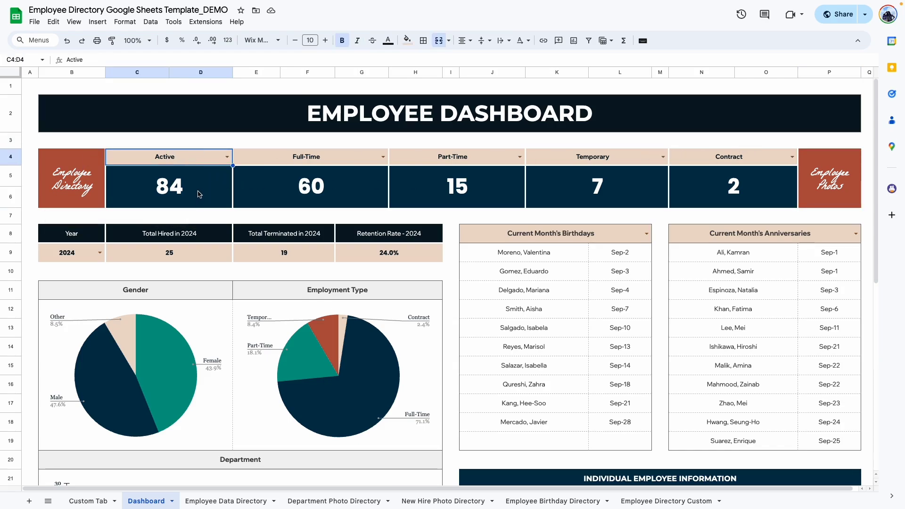
pyautogui.click(227, 158)
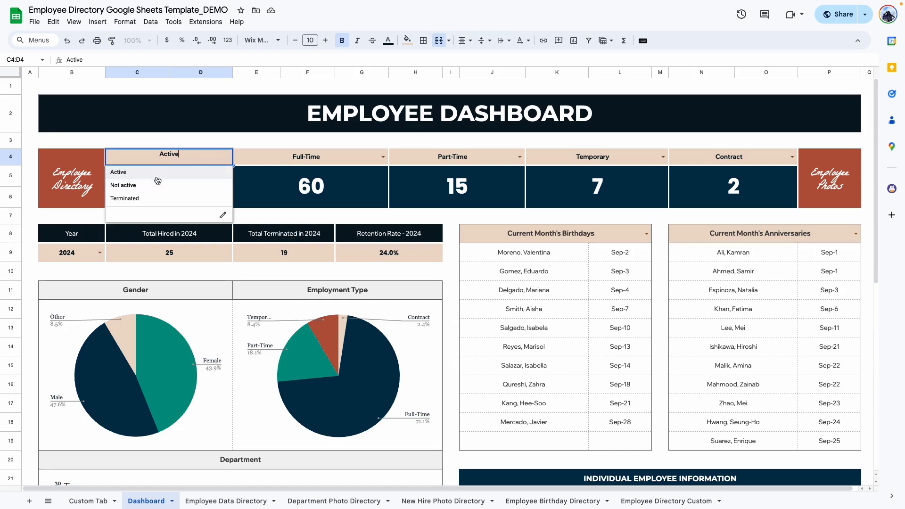
pyautogui.click(145, 188)
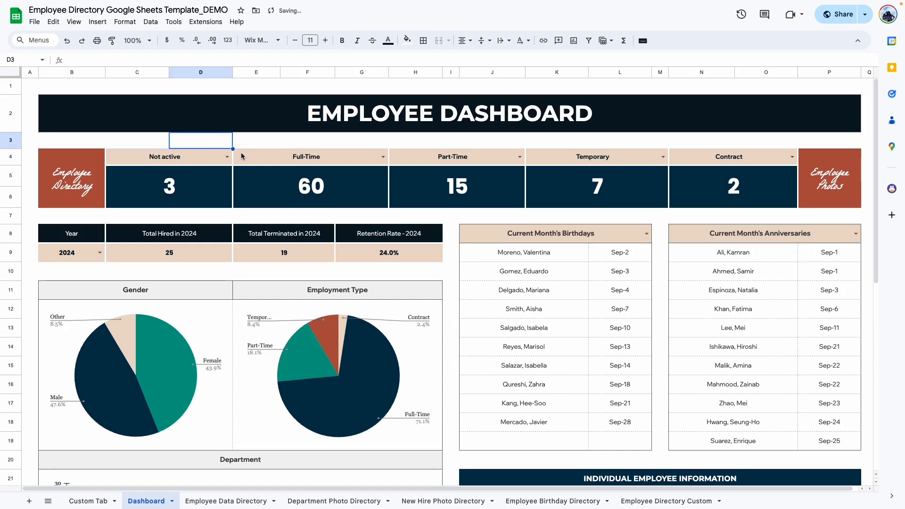
# Step: Switch the employee status in the first summary card to Terminated, and set it back to Active
pyautogui.click(227, 157)
pyautogui.click(189, 198)
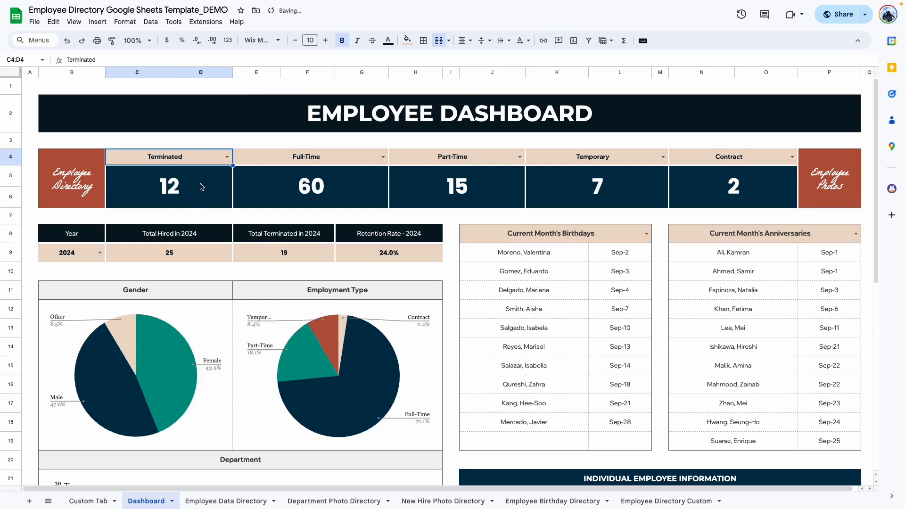
pyautogui.click(227, 157)
pyautogui.click(125, 177)
pyautogui.click(247, 139)
# Step: Go through the Full-Time, Part-Time, Temporary and Contract headings of the employment type cards
pyautogui.click(309, 158)
pyautogui.click(474, 159)
pyautogui.click(610, 161)
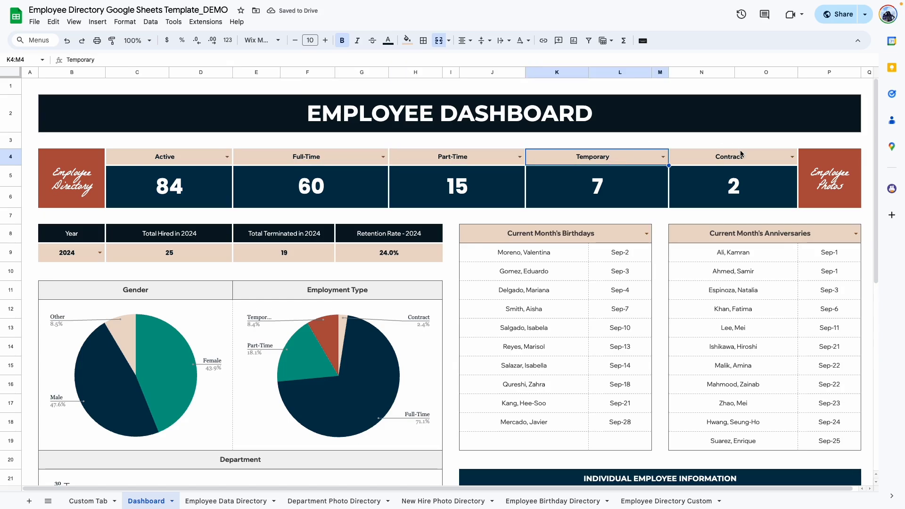
pyautogui.click(741, 156)
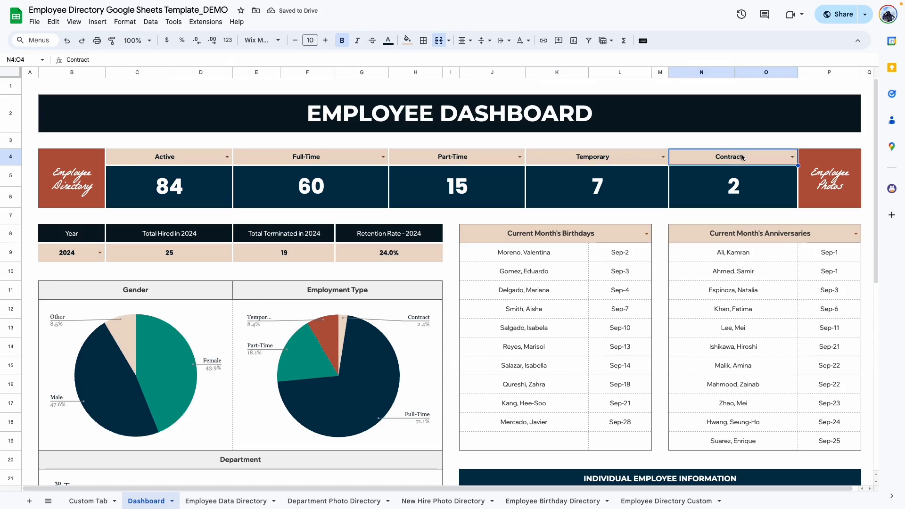
# Step: Set the four employment type cards, in order, to Contract, Temporary, Part-Time and Full-Time
pyautogui.click(383, 157)
pyautogui.click(358, 211)
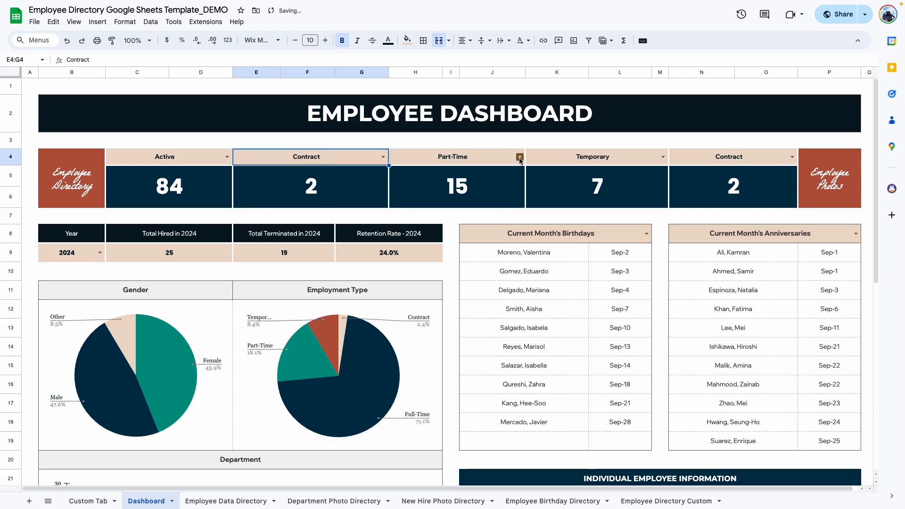
pyautogui.click(520, 156)
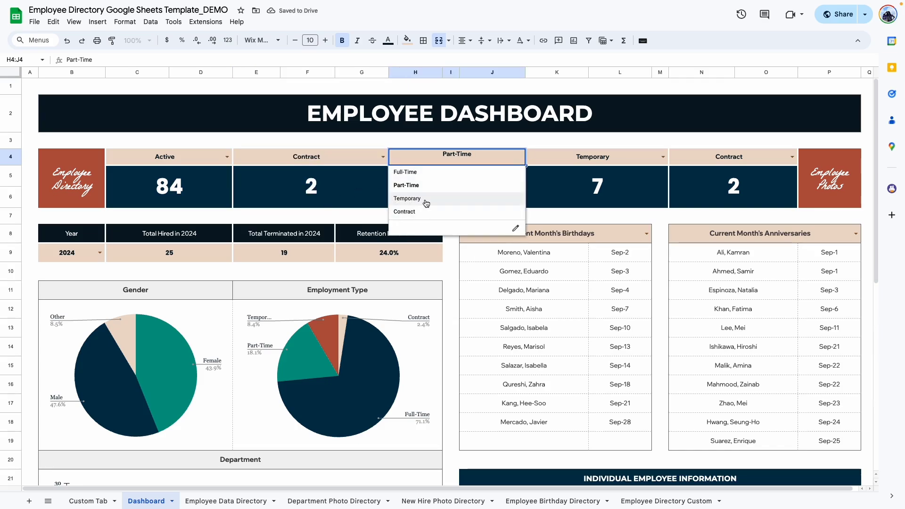
pyautogui.click(518, 198)
pyautogui.click(542, 157)
pyautogui.click(544, 185)
pyautogui.click(792, 157)
pyautogui.click(688, 172)
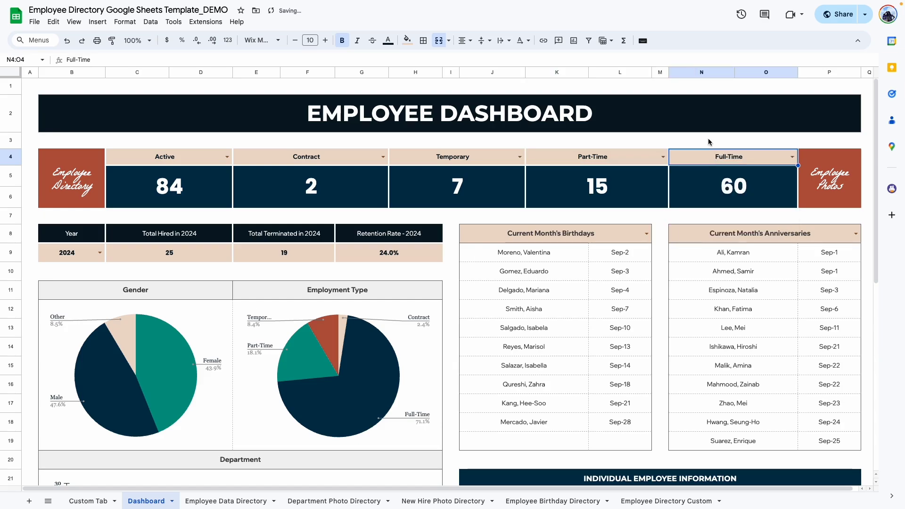
pyautogui.click(709, 140)
pyautogui.click(340, 215)
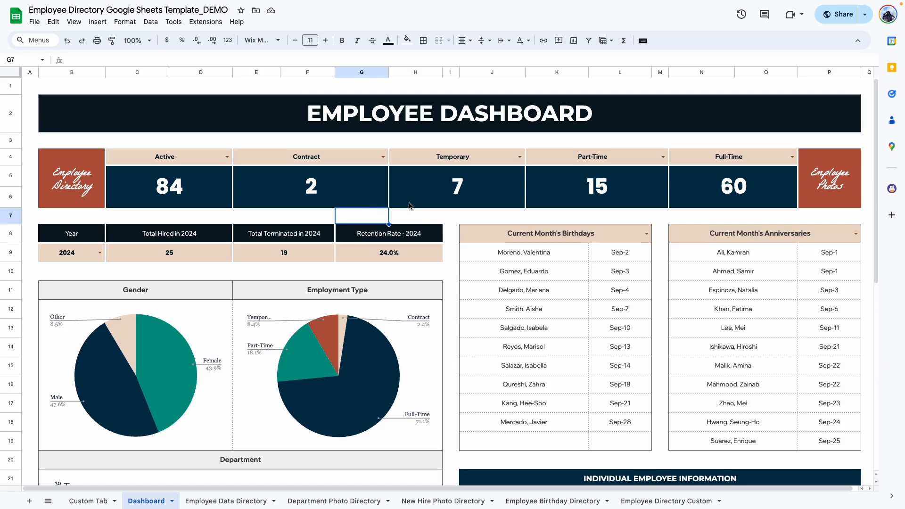
# Step: Inspect the Total Hired figure and set the dashboard's year to 2023
pyautogui.scroll(-1, 410, 206)
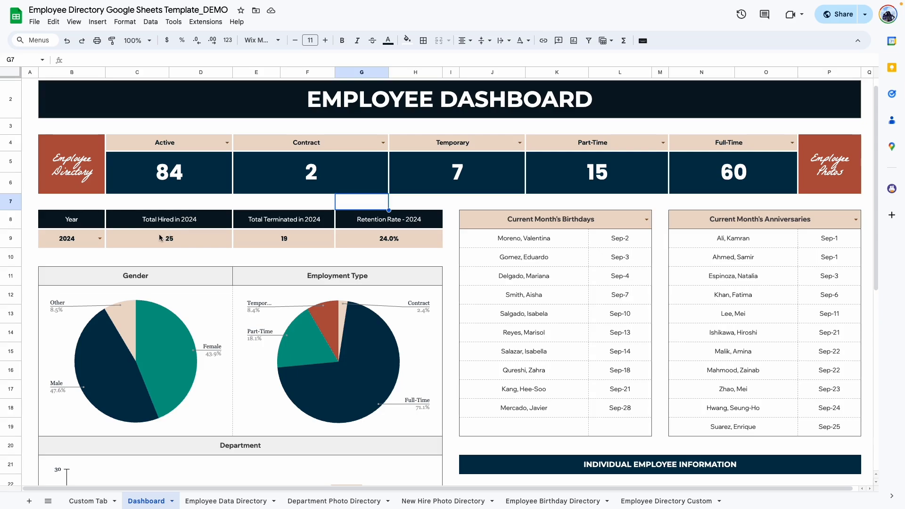
pyautogui.click(178, 225)
pyautogui.click(177, 237)
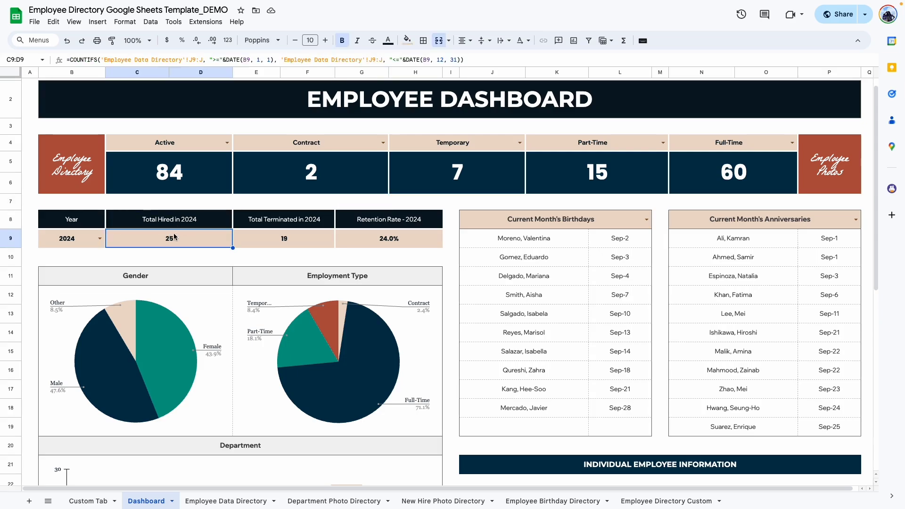
pyautogui.click(99, 239)
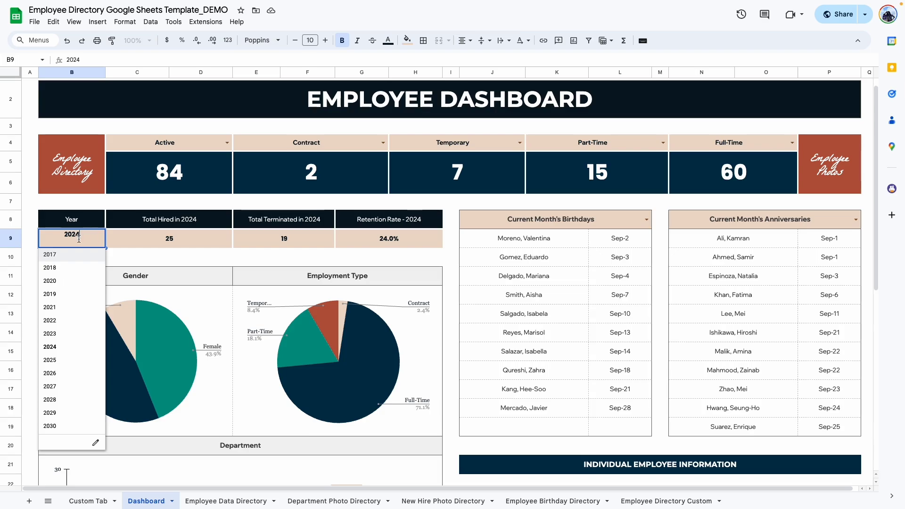
pyautogui.click(49, 333)
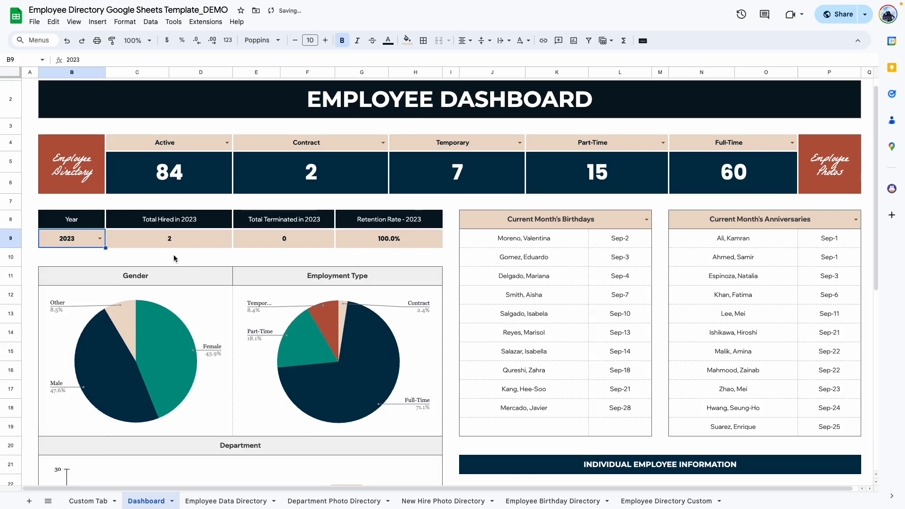
pyautogui.click(180, 261)
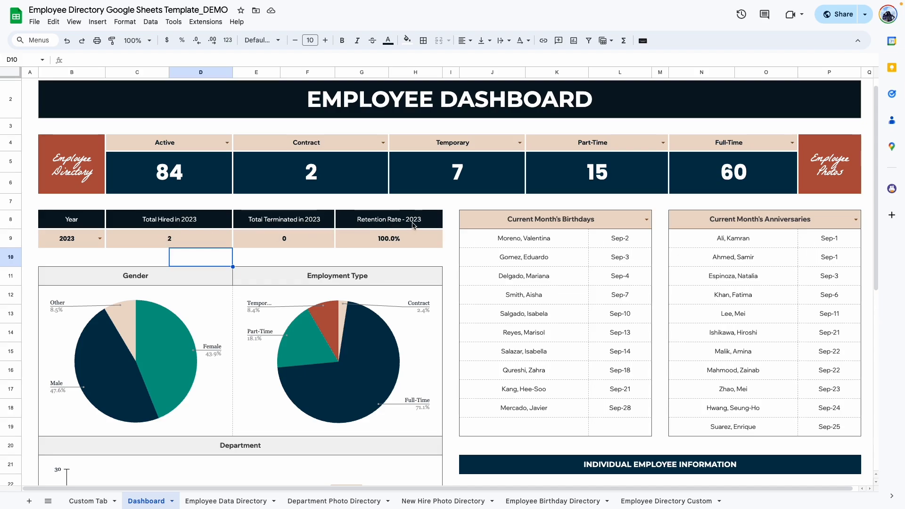
# Step: Examine the cells behind the 2023 retention rate, total hired and total terminated figures
pyautogui.click(454, 257)
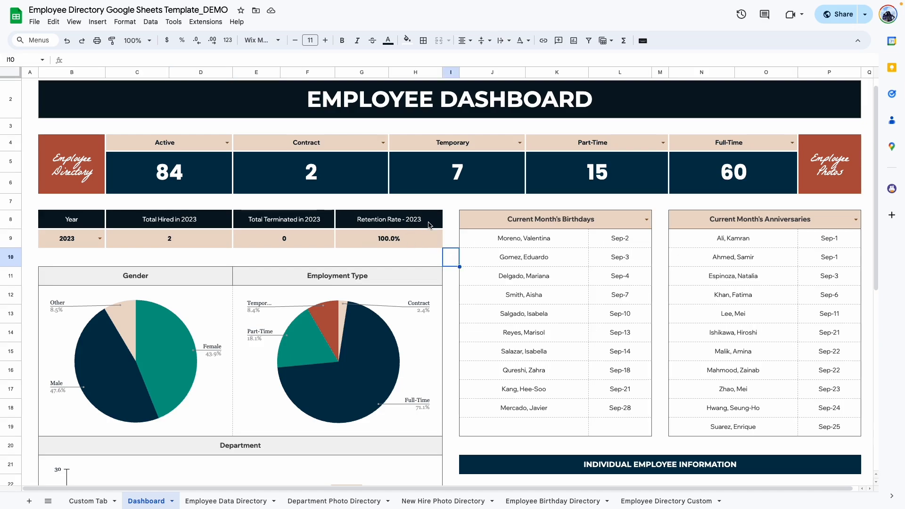
pyautogui.click(388, 242)
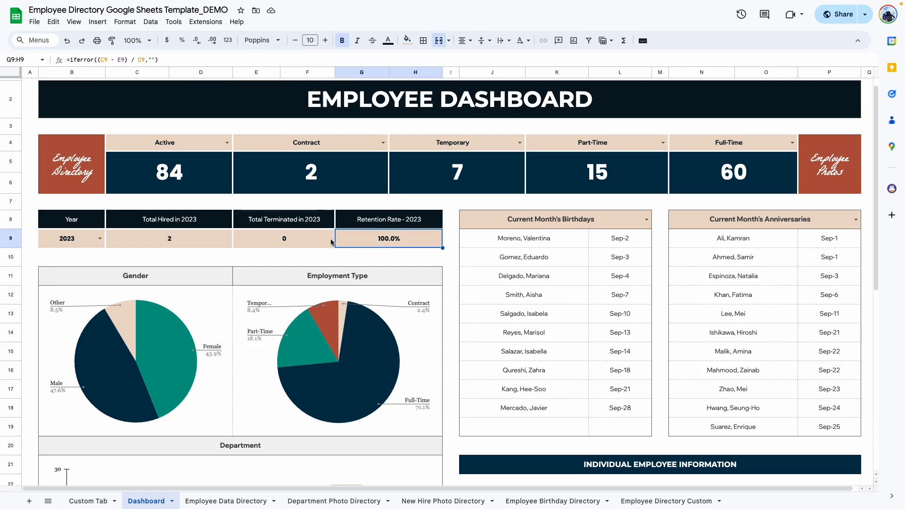
pyautogui.click(156, 243)
pyautogui.click(281, 245)
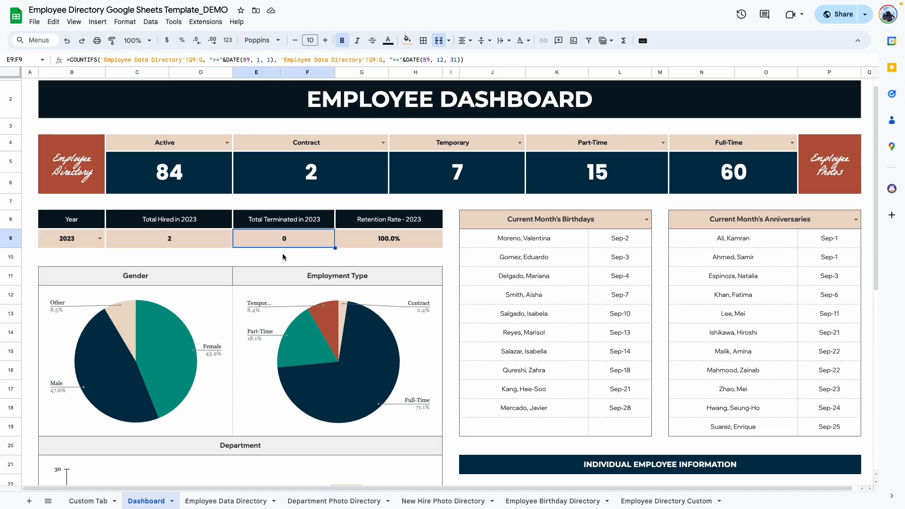
# Step: Set the dashboard's year to 2024 and examine its total terminated and retention rate cells
pyautogui.click(100, 238)
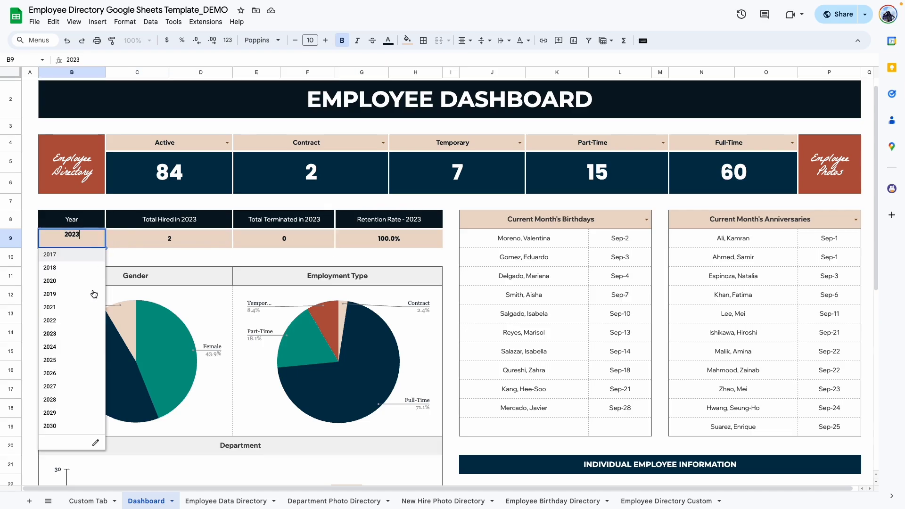
pyautogui.click(50, 347)
pyautogui.click(169, 240)
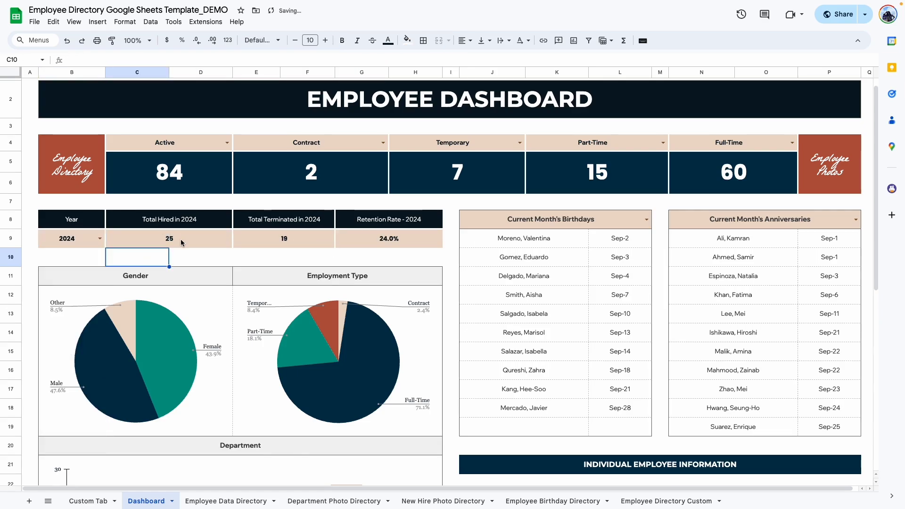
pyautogui.click(295, 239)
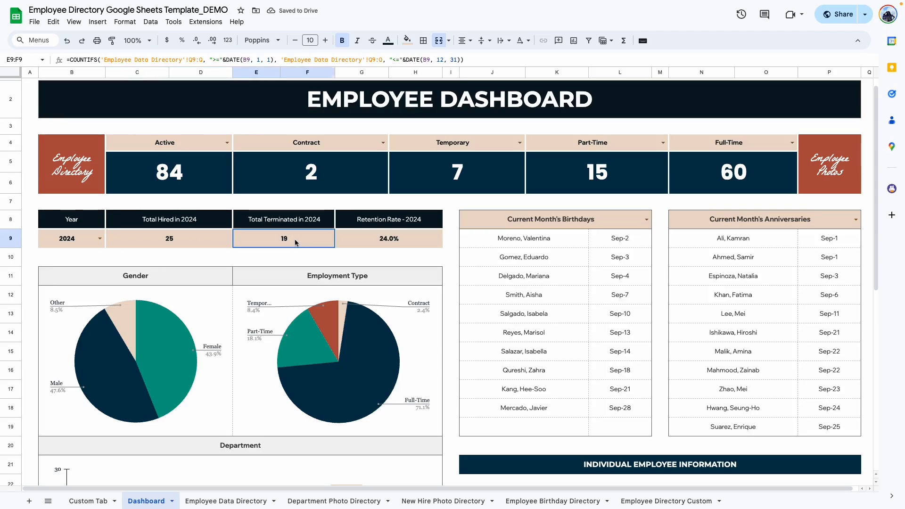
pyautogui.click(404, 242)
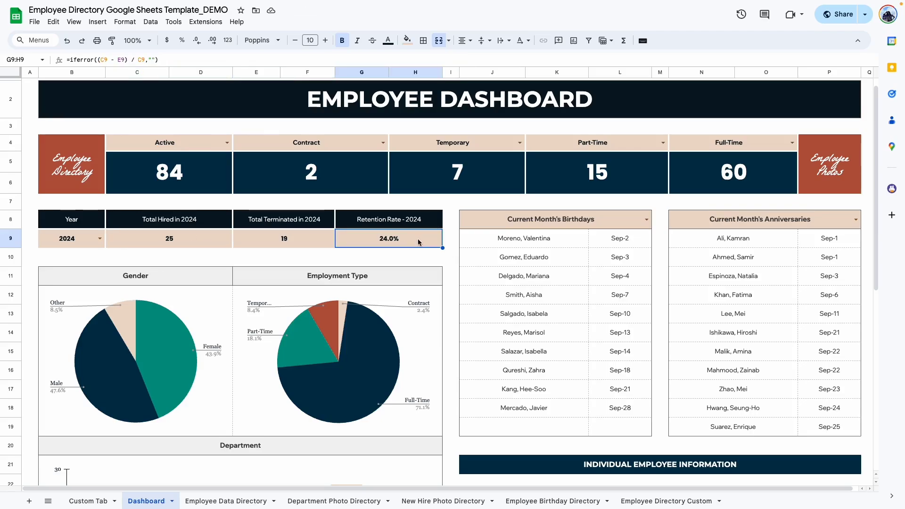
pyautogui.click(447, 273)
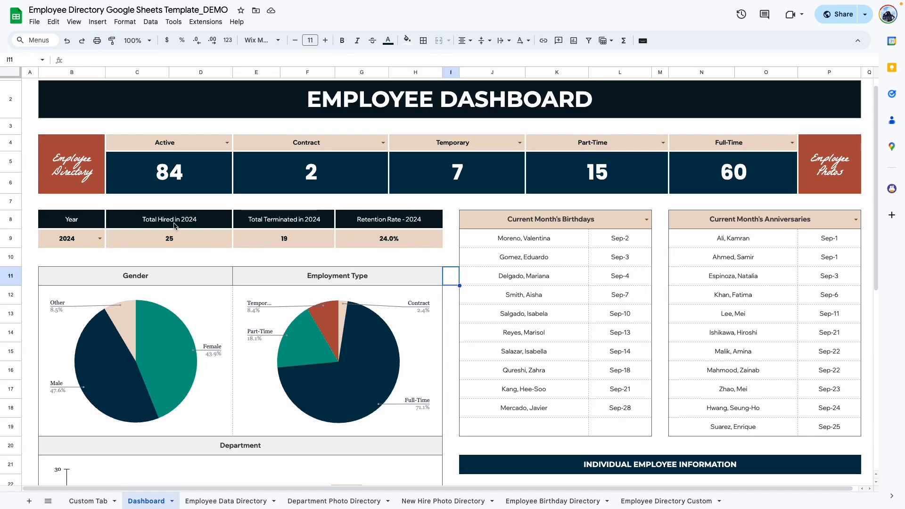
# Step: View the Employee Data Directory sheet and return to the Dashboard
pyautogui.click(245, 502)
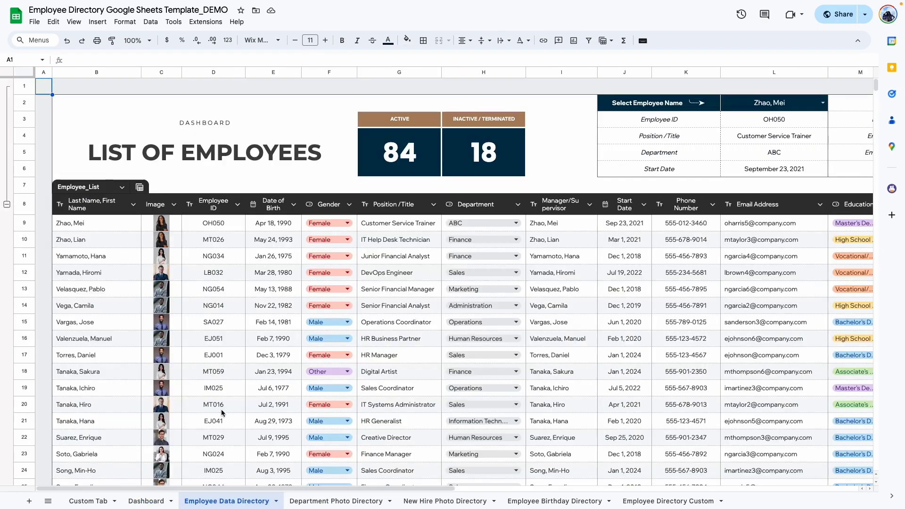
pyautogui.click(150, 501)
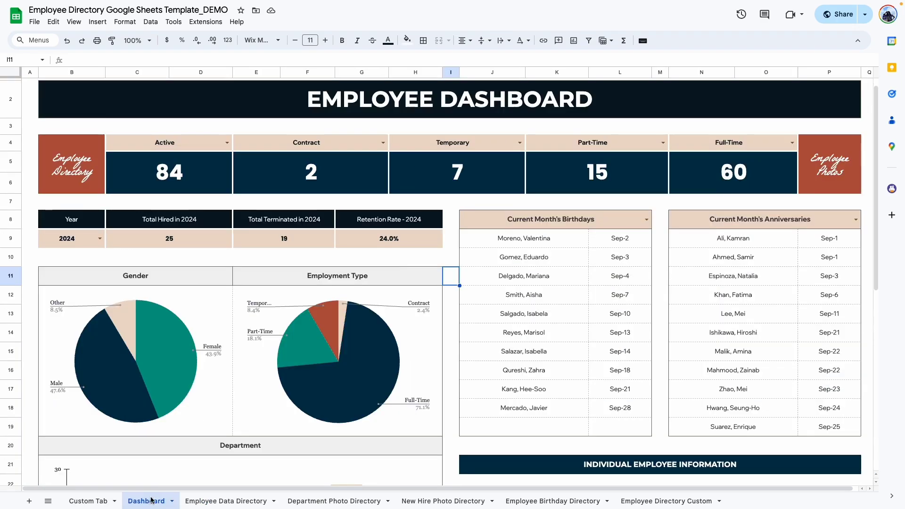
# Step: Review the dashboard's Gender, Employment Type, Department, Education and Employment Status charts
pyautogui.scroll(-3, 178, 171)
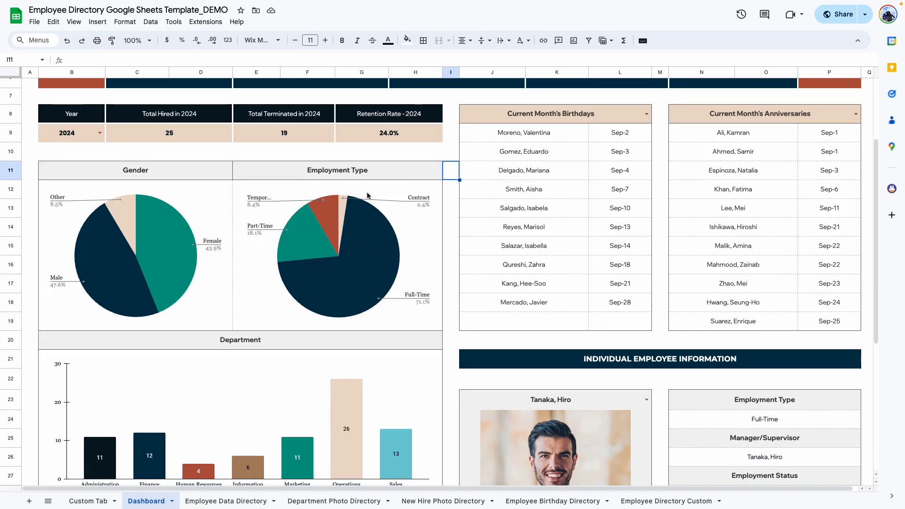
pyautogui.scroll(-3, 267, 219)
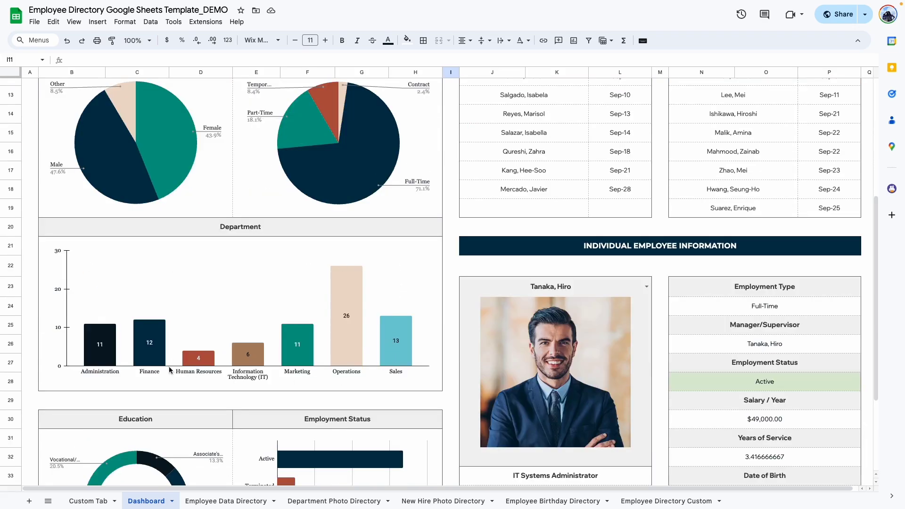
pyautogui.scroll(-3, 169, 366)
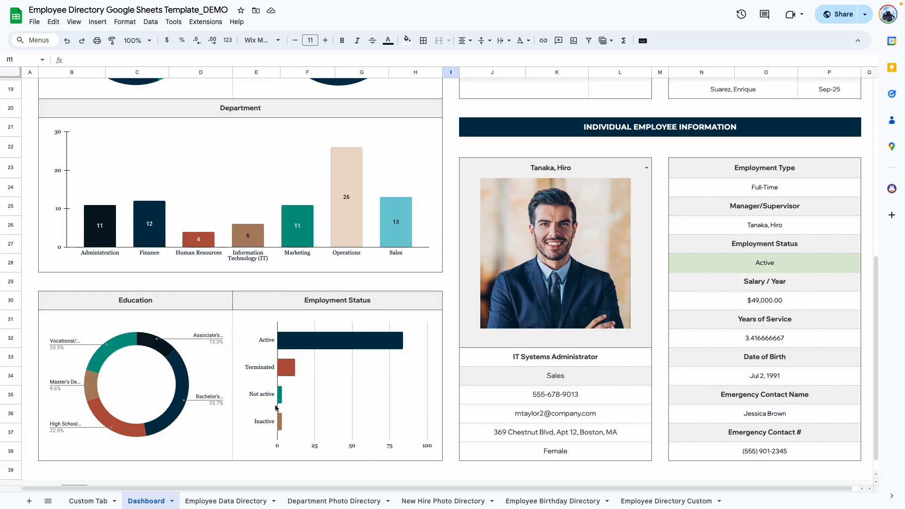
# Step: Switch the dashboard's birthday list to Last Month's Birthdays, and finally to Next Month's Birthdays
pyautogui.scroll(6, 359, 405)
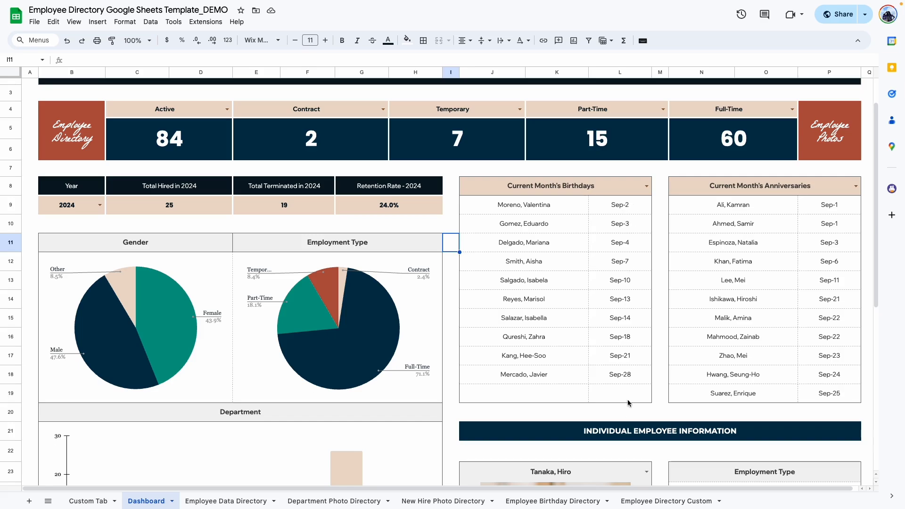
pyautogui.click(646, 186)
pyautogui.click(487, 203)
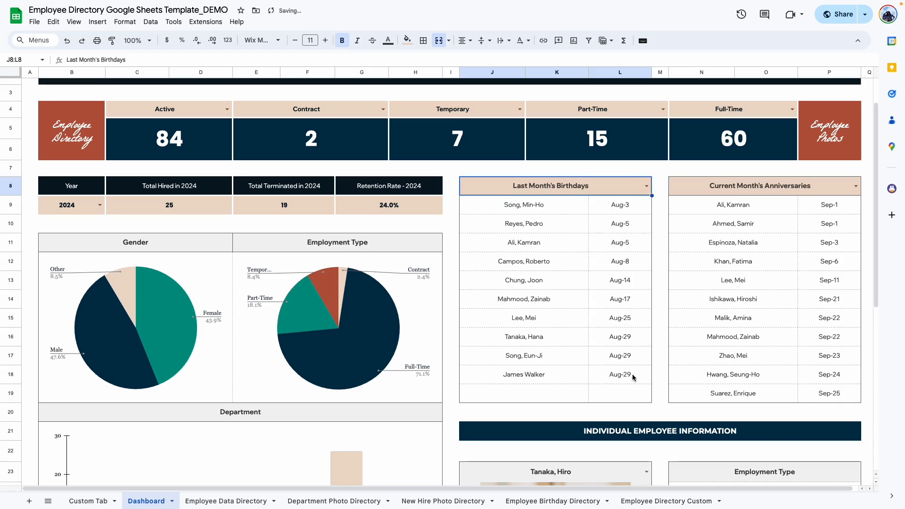
pyautogui.click(642, 186)
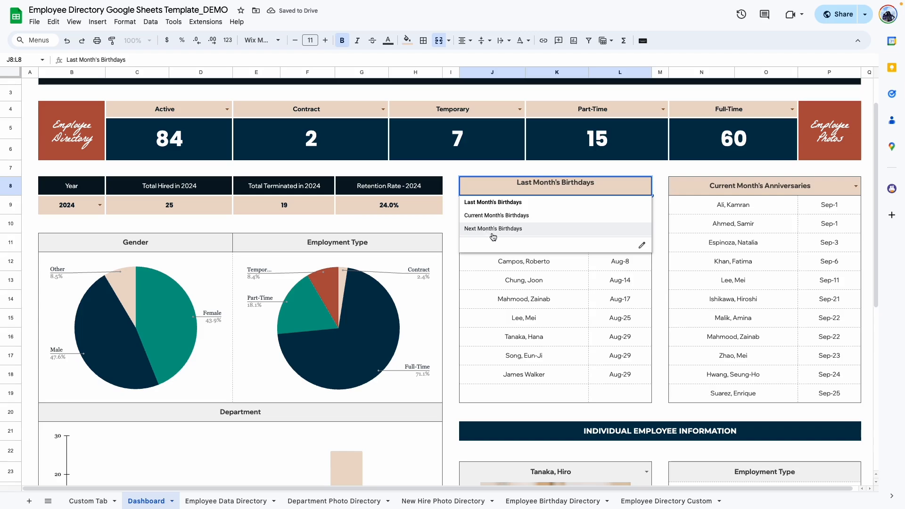
pyautogui.click(493, 233)
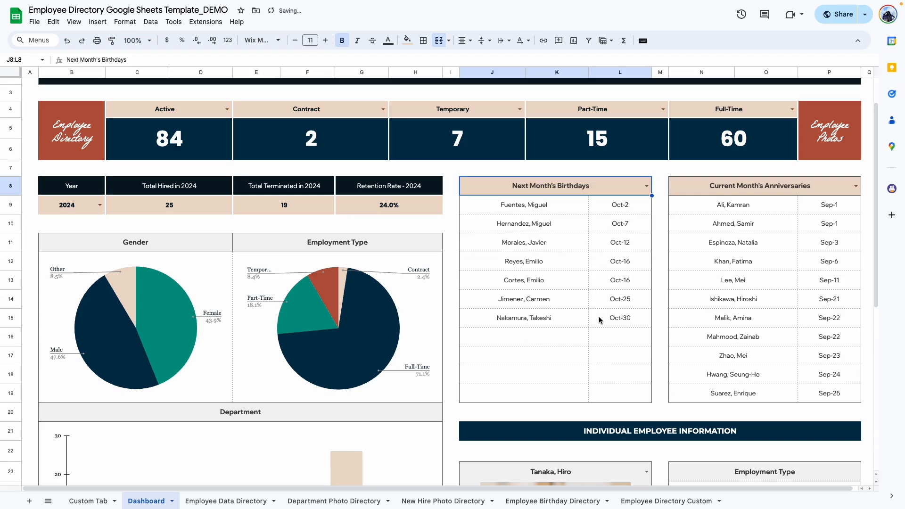
# Step: Switch the anniversary list through Last Month's, Current Month's and Next Month's Anniversaries
pyautogui.click(856, 187)
pyautogui.click(707, 202)
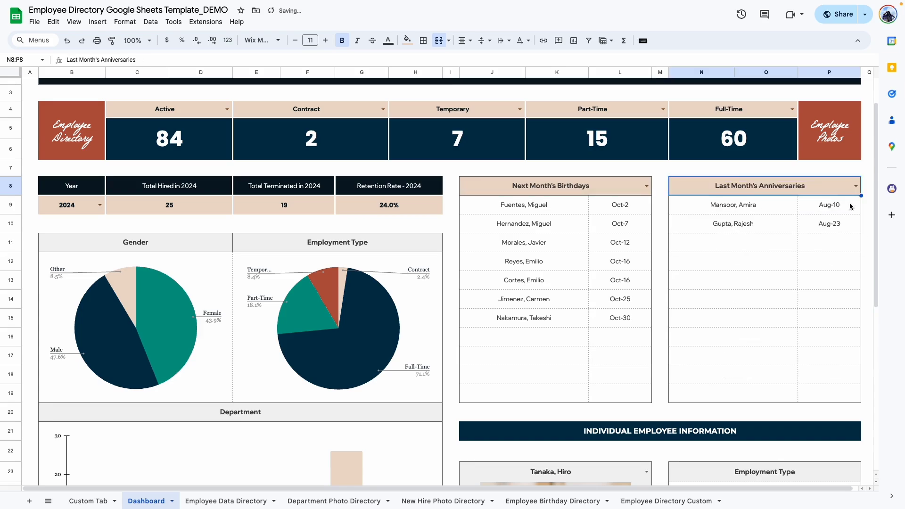
pyautogui.click(853, 185)
pyautogui.click(731, 220)
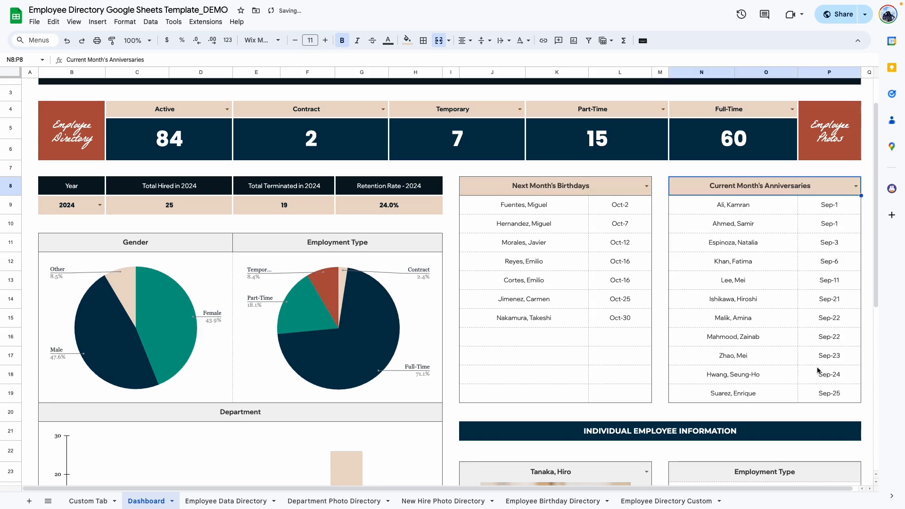
pyautogui.click(856, 187)
pyautogui.click(699, 227)
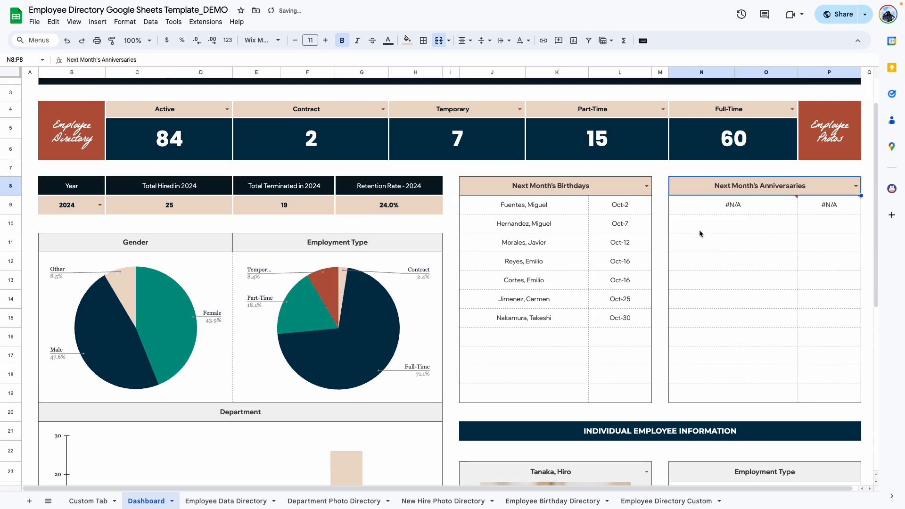
pyautogui.press('Down')
pyautogui.press('Down')
pyautogui.press('Down')
pyautogui.press('Down')
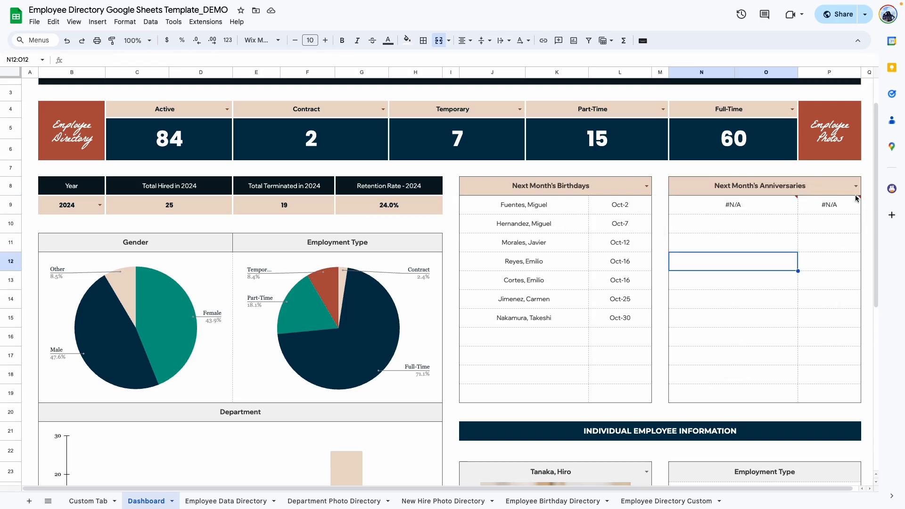
# Step: Set the anniversary list to Current Month's Anniversaries and view the Individual Employee Information section
pyautogui.click(856, 187)
pyautogui.click(700, 227)
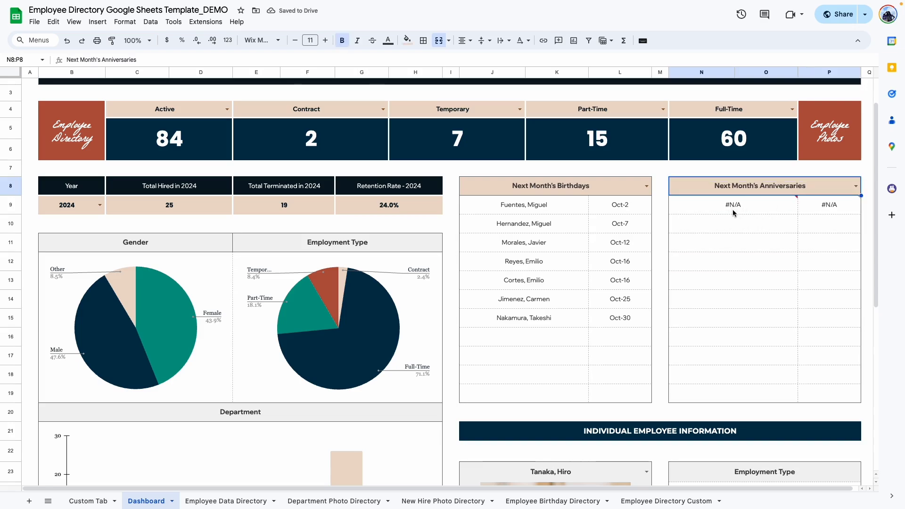
pyautogui.scroll(-6, 801, 216)
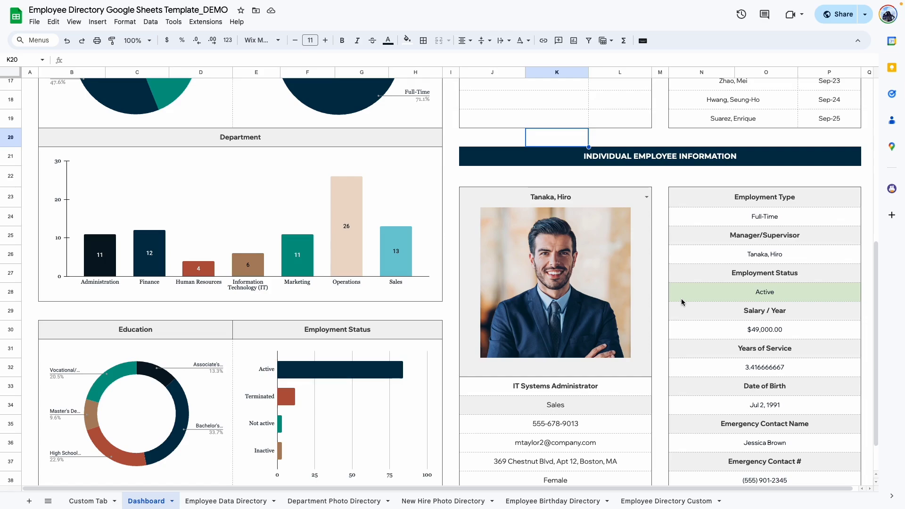
# Step: Choose the fourth listed employee in the Individual Employee Information section and view the full employee record
pyautogui.click(648, 196)
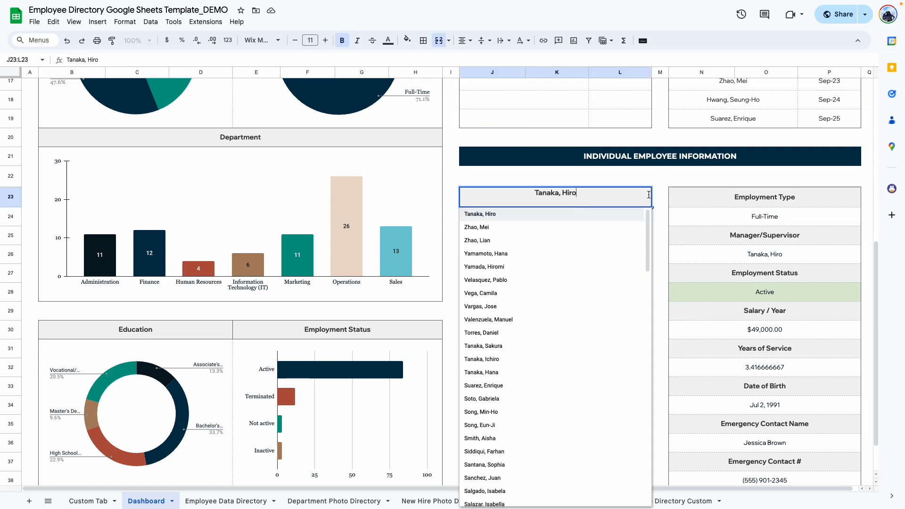
pyautogui.click(471, 255)
pyautogui.click(657, 294)
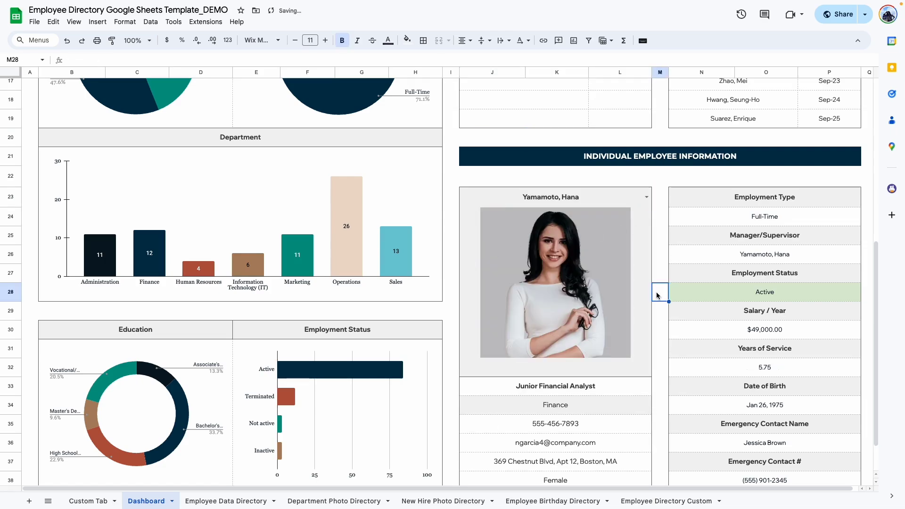
pyautogui.scroll(-1, 623, 339)
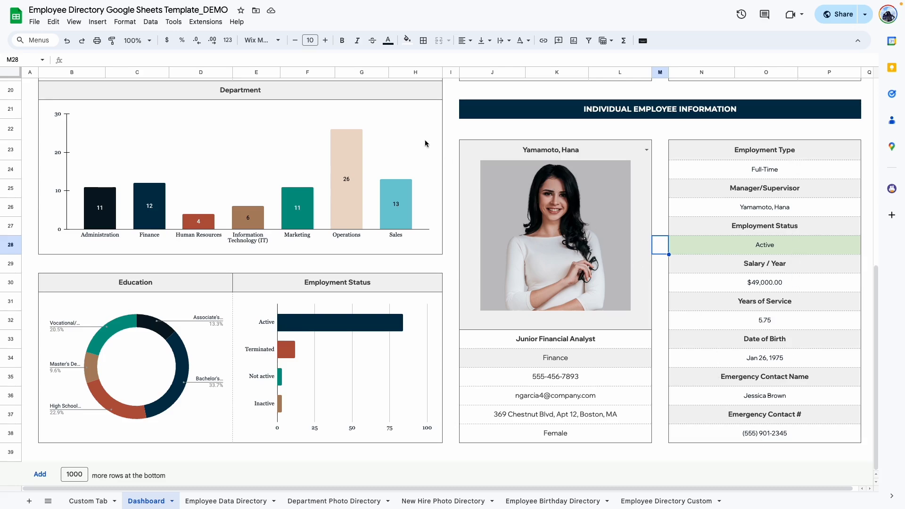
# Step: Select the Individual Employee Information section, J21:P38, and set the print range to the selected cells
pyautogui.click(465, 110)
pyautogui.moveTo(465, 110); pyautogui.dragTo(778, 436)
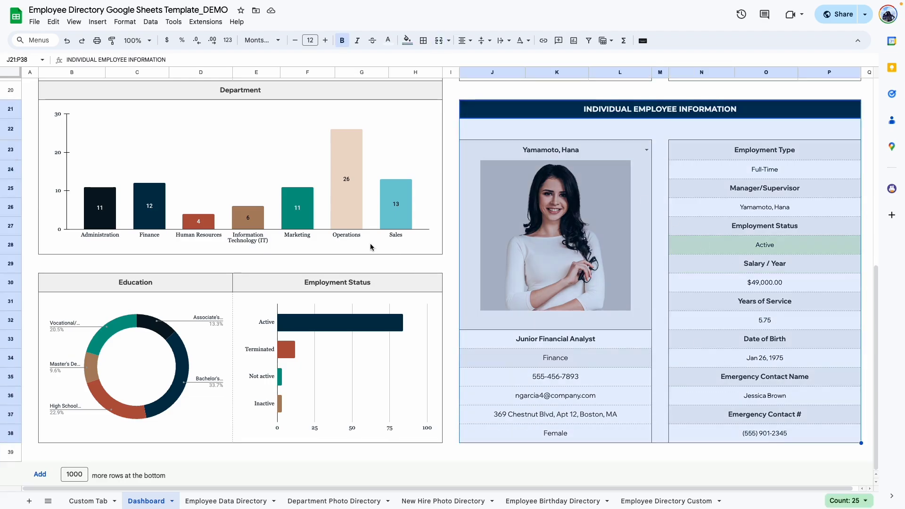
pyautogui.click(97, 41)
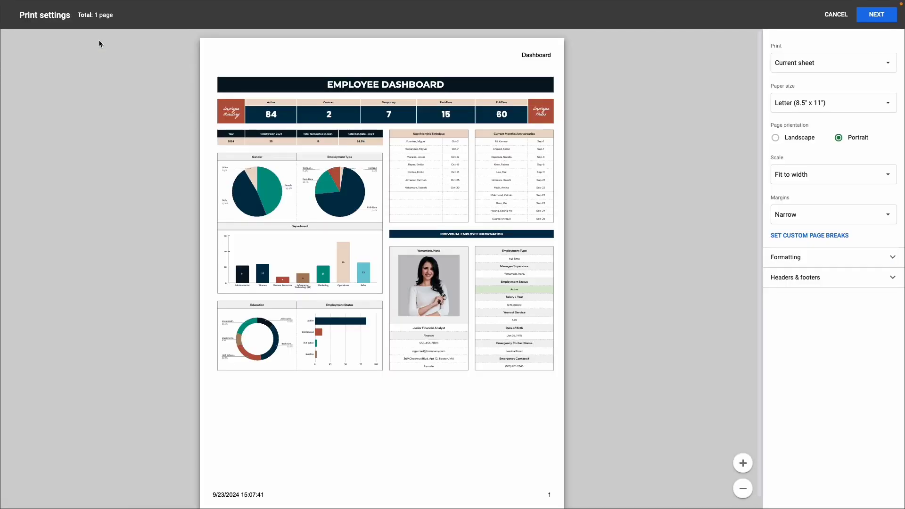
pyautogui.click(802, 64)
pyautogui.click(802, 96)
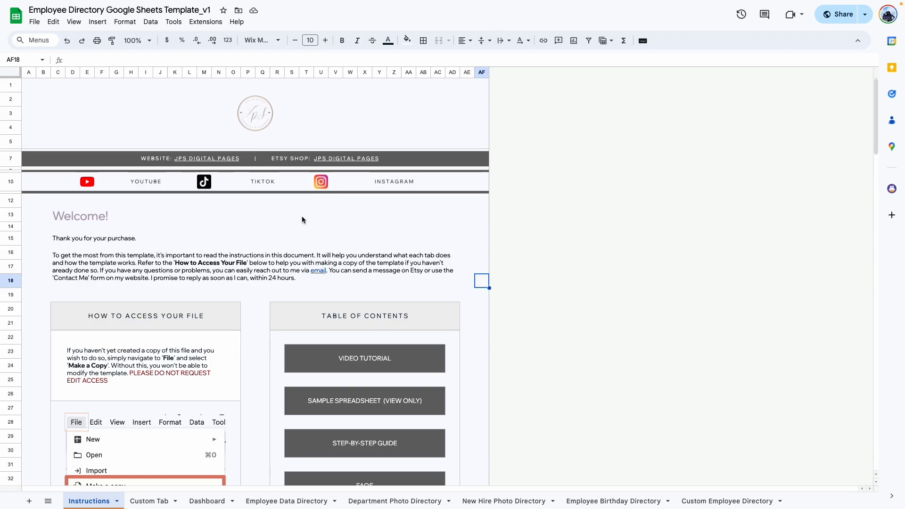
# Step: Review the setup steps in the Instructions sheet of Employee Directory Google Sheets Template_v1, and return to its welcome section
pyautogui.scroll(-5, 306, 218)
pyautogui.scroll(-15, 310, 216)
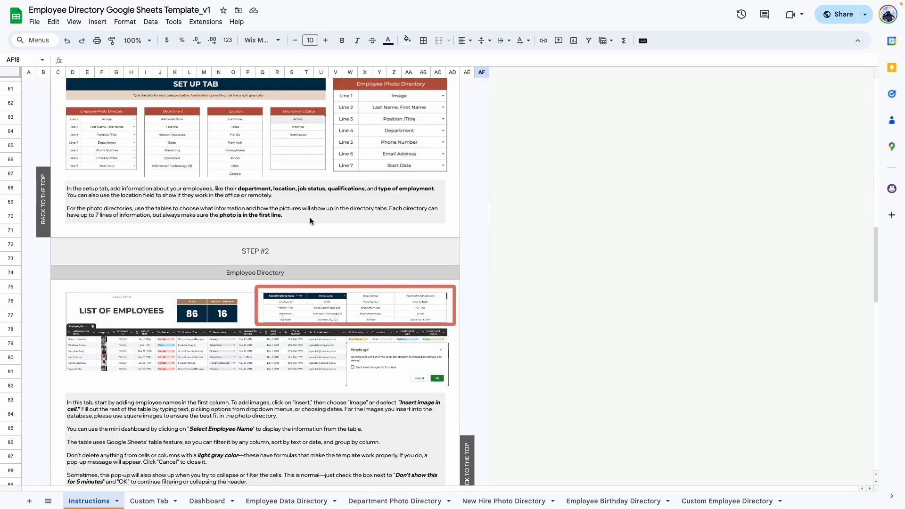
pyautogui.scroll(-4, 310, 222)
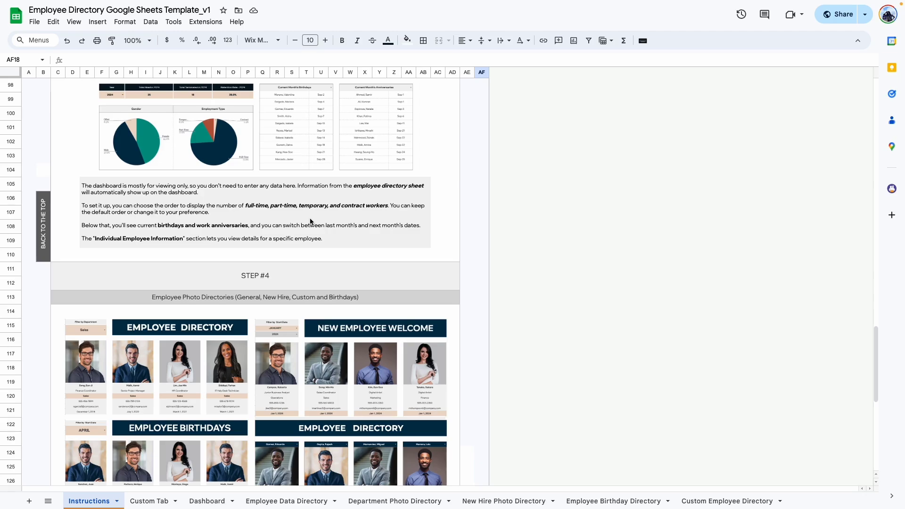
pyautogui.scroll(20, 161, 303)
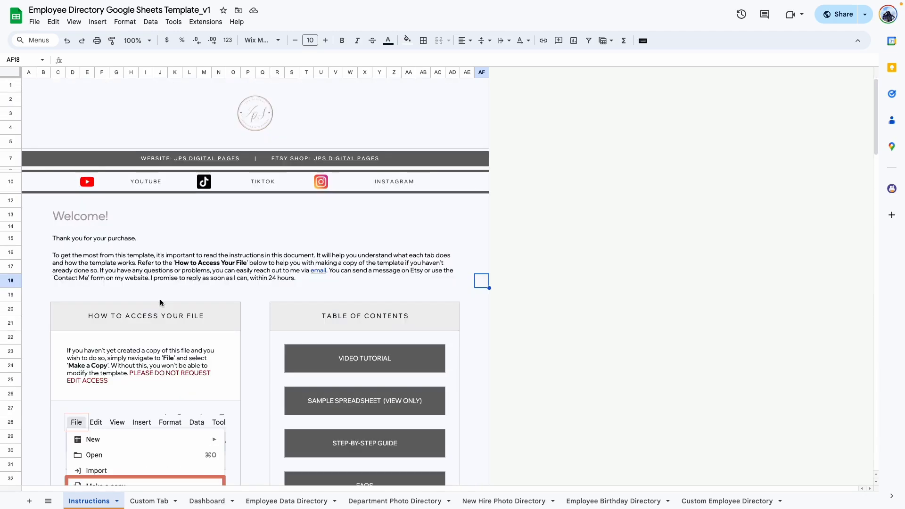